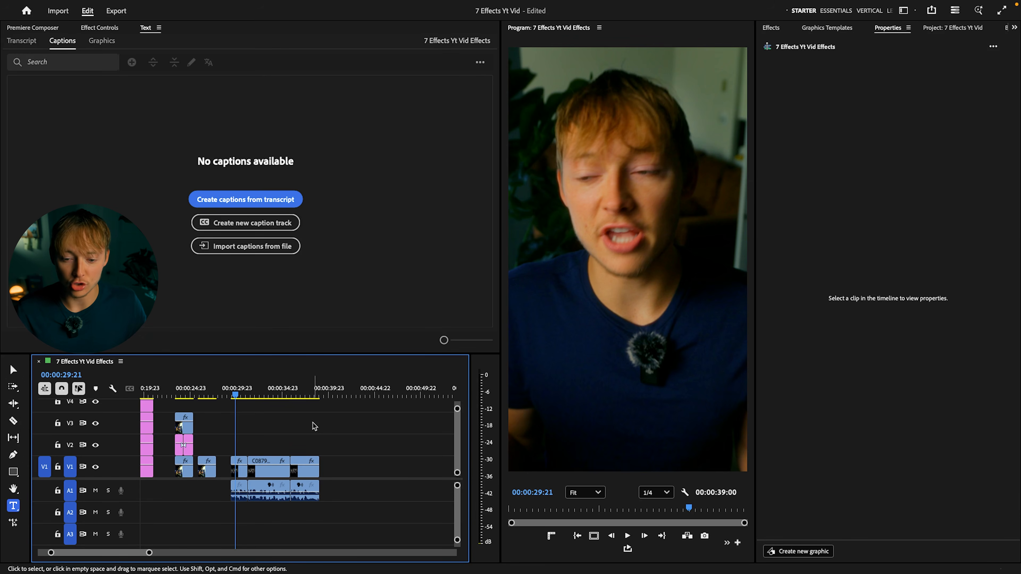
Create single-line captions from the sequence's transcript using the Subtitle default preset
{"action": "left_click", "coordinate": [106, 61]}
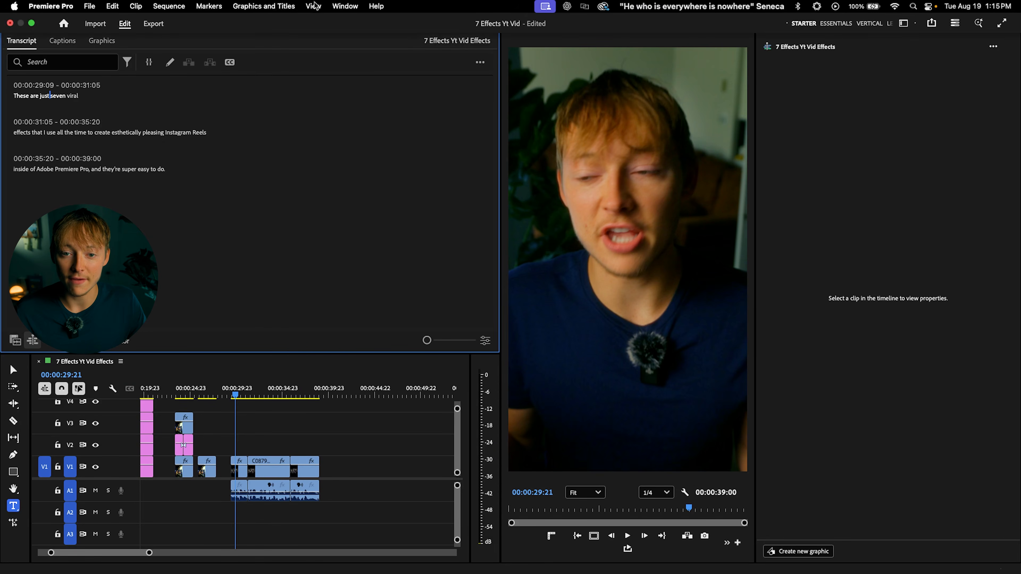
{"action": "left_click", "coordinate": [345, 6]}
{"action": "left_click", "coordinate": [342, 408]}
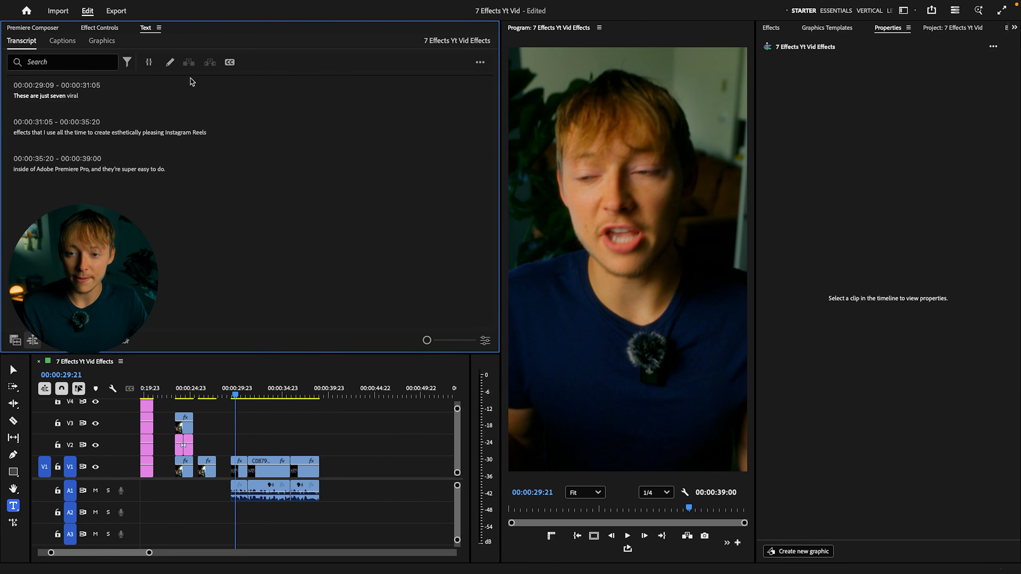
{"action": "left_click", "coordinate": [62, 41]}
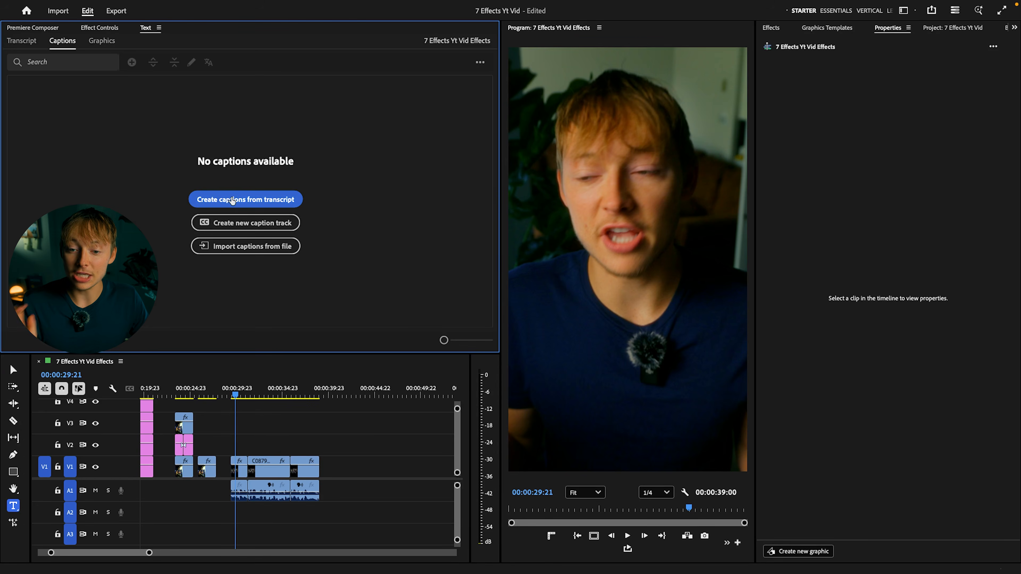
{"action": "left_click", "coordinate": [243, 200]}
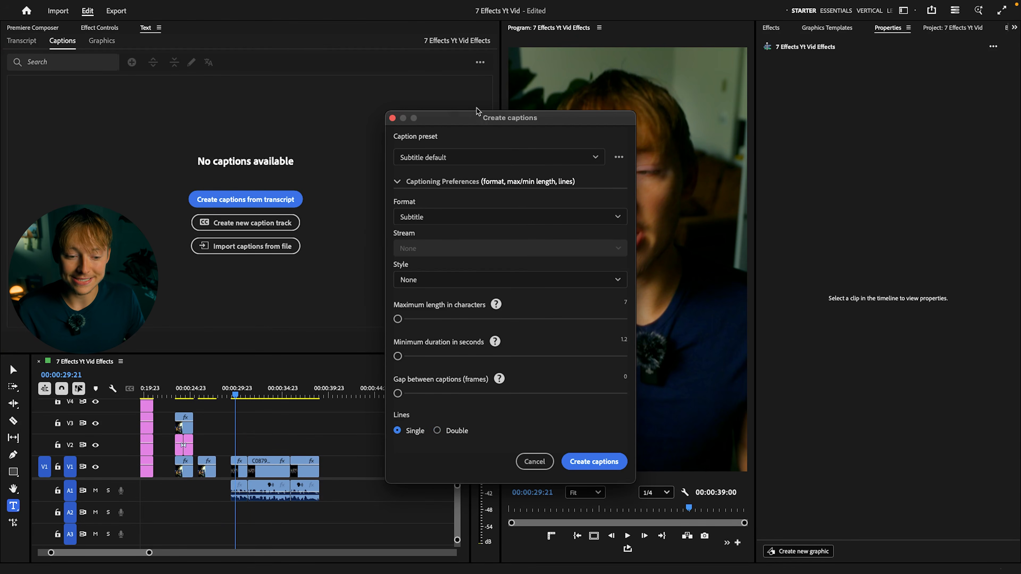
{"action": "left_click", "coordinate": [591, 462]}
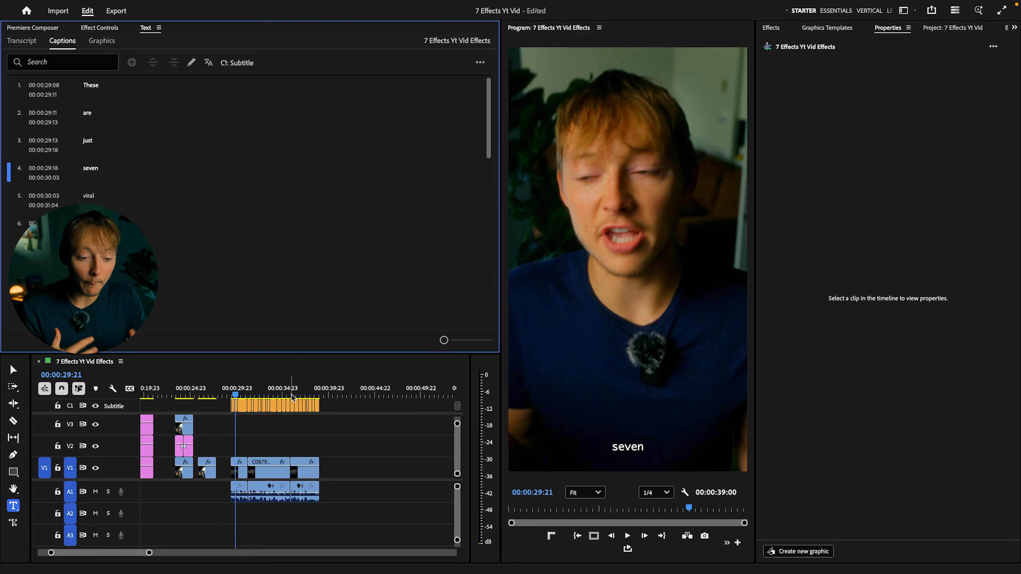
Select all the caption clips on the Subtitle track and upgrade them to graphics
{"action": "left_click_drag", "start_coordinate": [242, 388], "coordinate": [264, 389]}
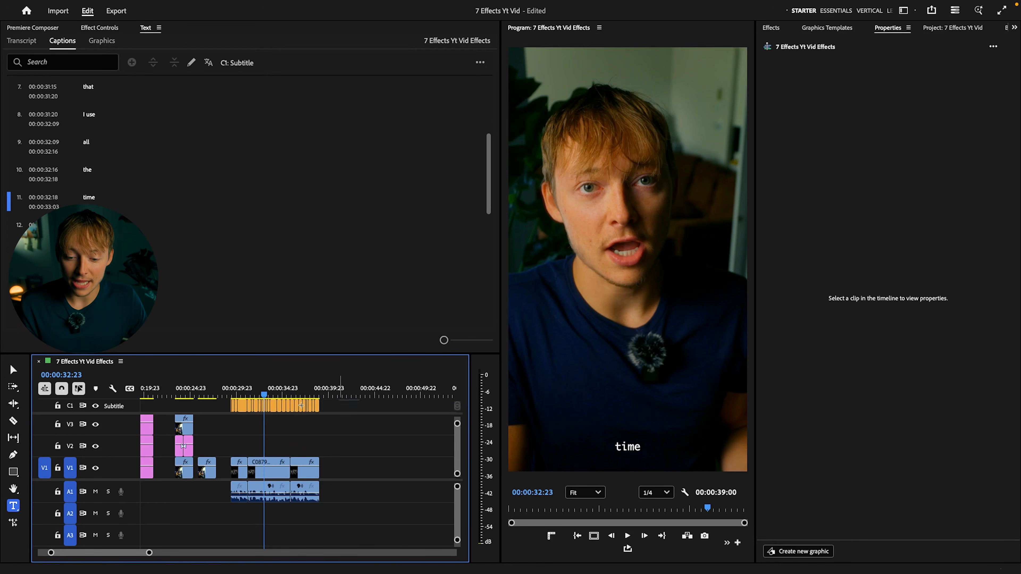
{"action": "left_click_drag", "start_coordinate": [359, 386], "coordinate": [217, 426]}
{"action": "mouse_move", "coordinate": [341, 2]}
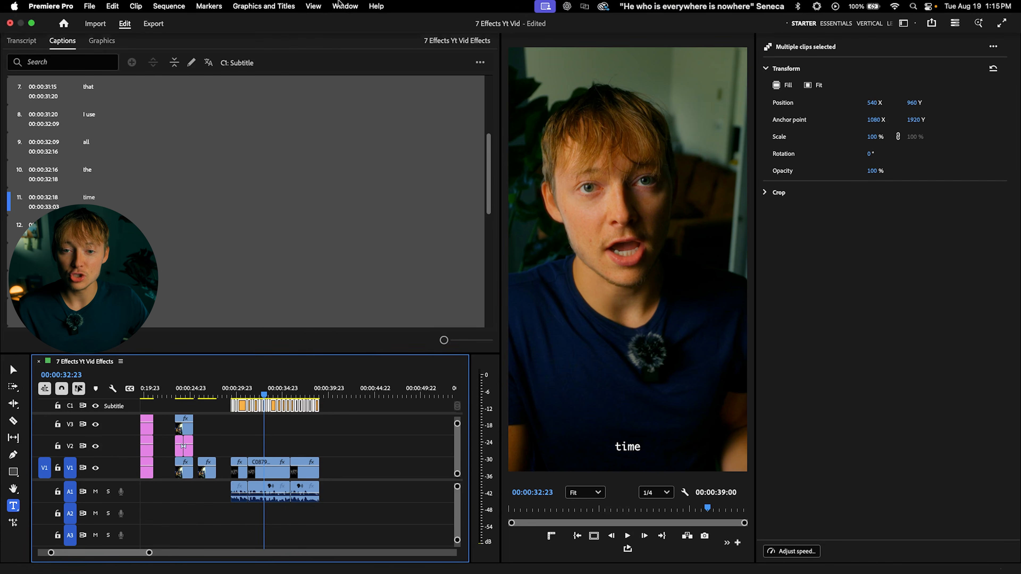
{"action": "left_click", "coordinate": [271, 6]}
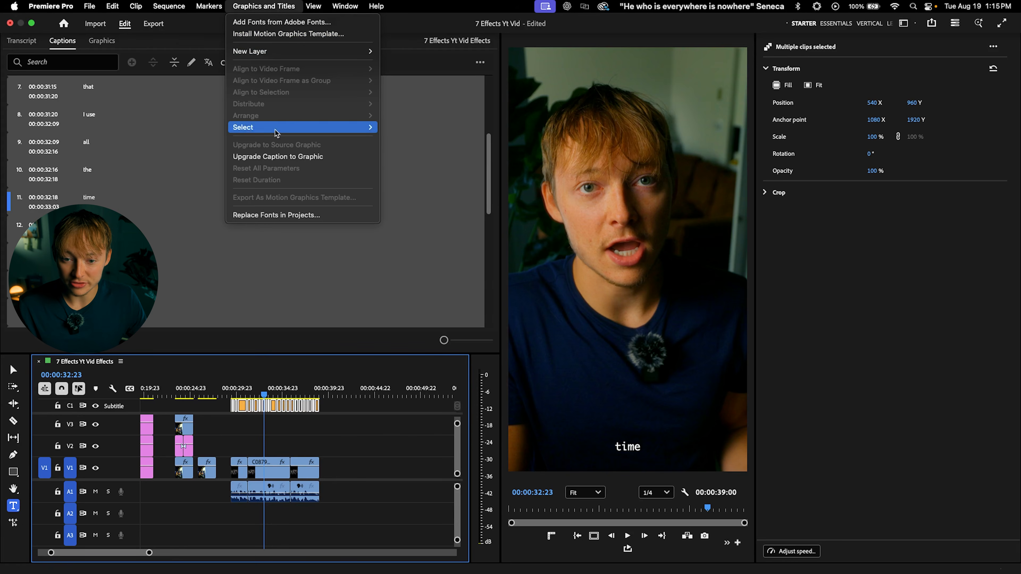
{"action": "left_click", "coordinate": [279, 157]}
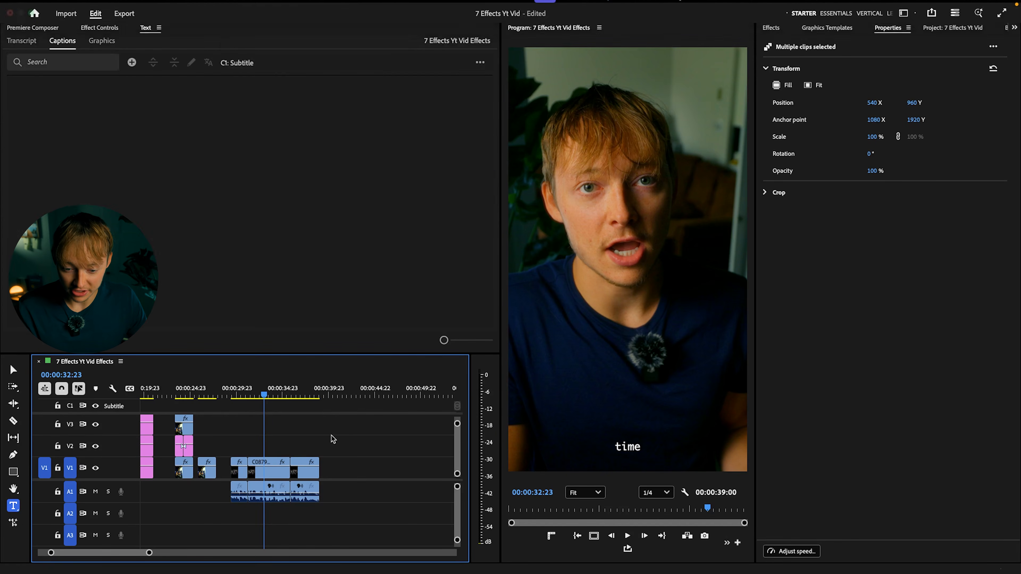
{"action": "scroll", "coordinate": [256, 444], "scroll_direction": "up", "scroll_amount": 5}
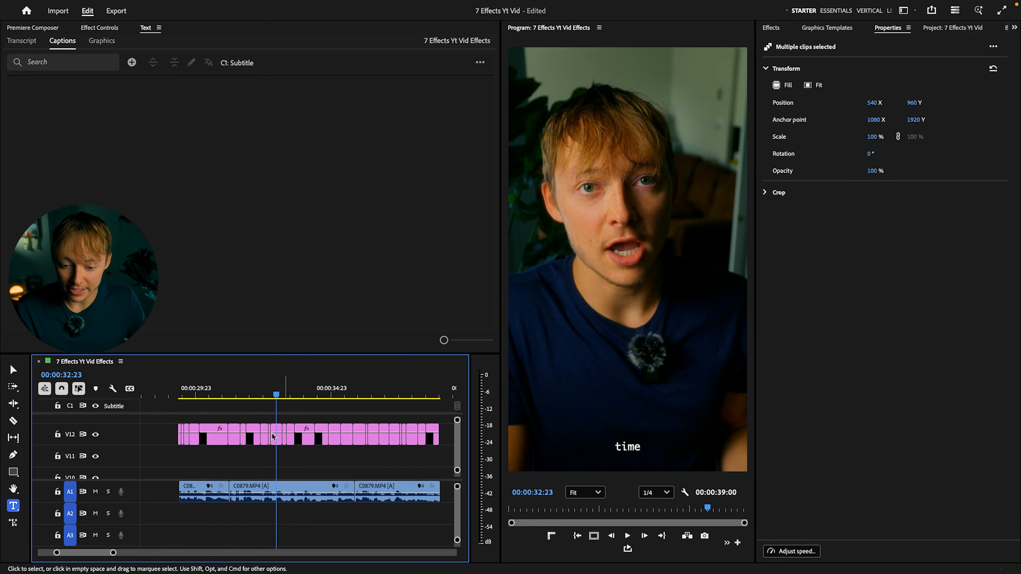
{"action": "scroll", "coordinate": [286, 437], "scroll_direction": "down", "scroll_amount": 3}
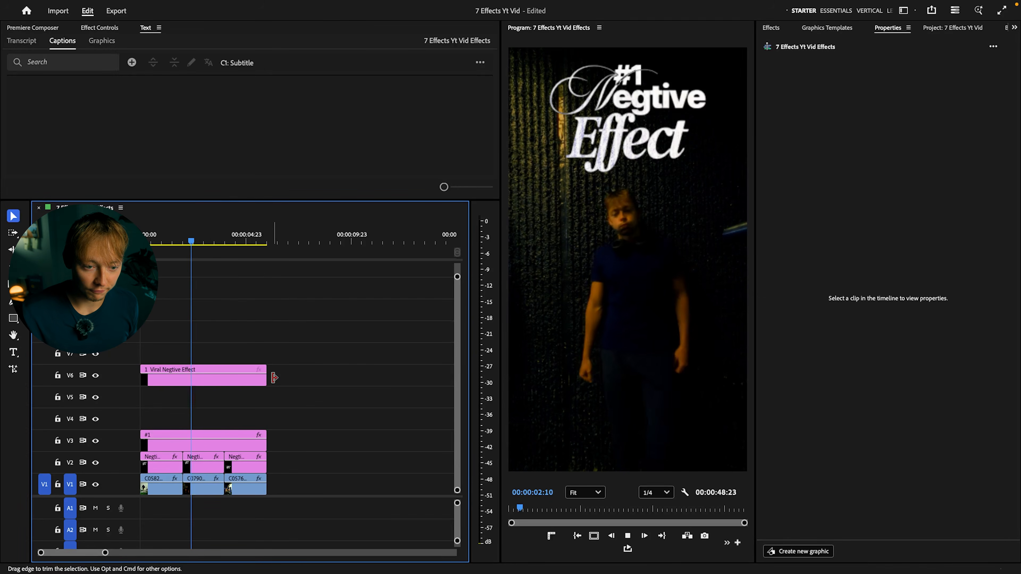
Set the opacity blend mode of the third Negtive Effect text clip on V2 to Normal
{"action": "key", "text": "space"}
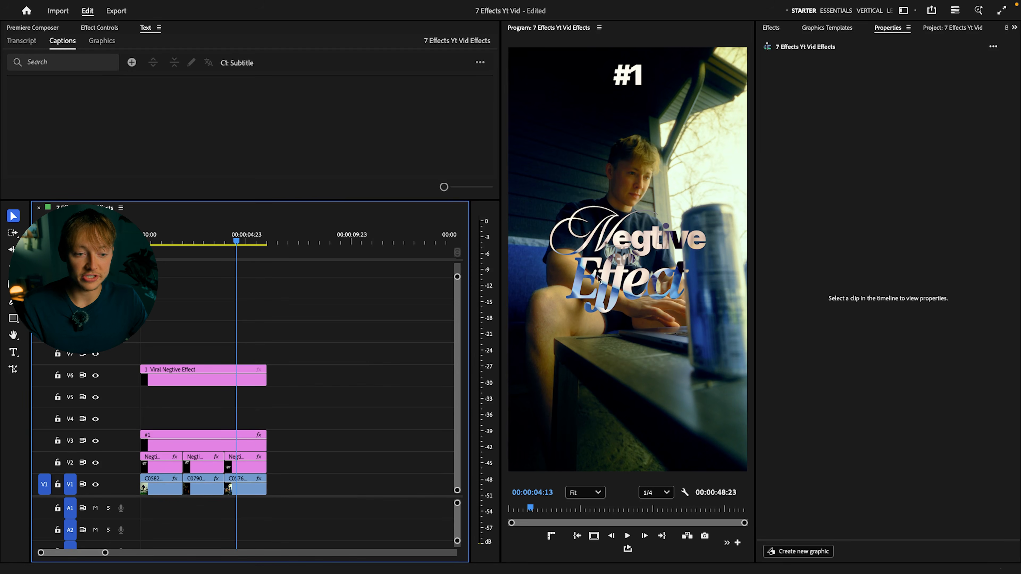
{"action": "left_click", "coordinate": [242, 470]}
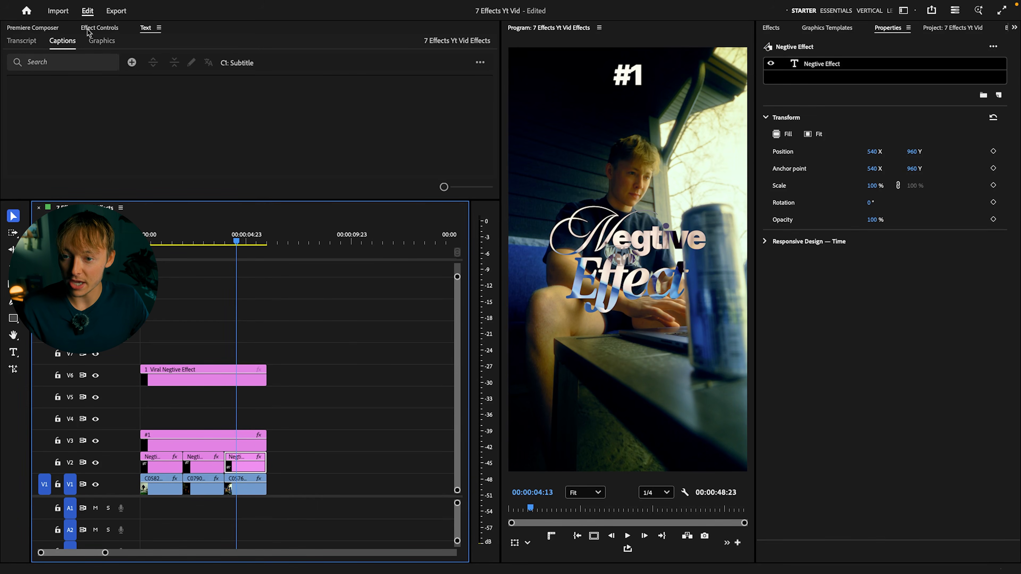
{"action": "left_click", "coordinate": [96, 28]}
{"action": "left_click_drag", "start_coordinate": [192, 199], "coordinate": [192, 341]}
{"action": "scroll", "coordinate": [4, 259], "scroll_direction": "down", "scroll_amount": 3}
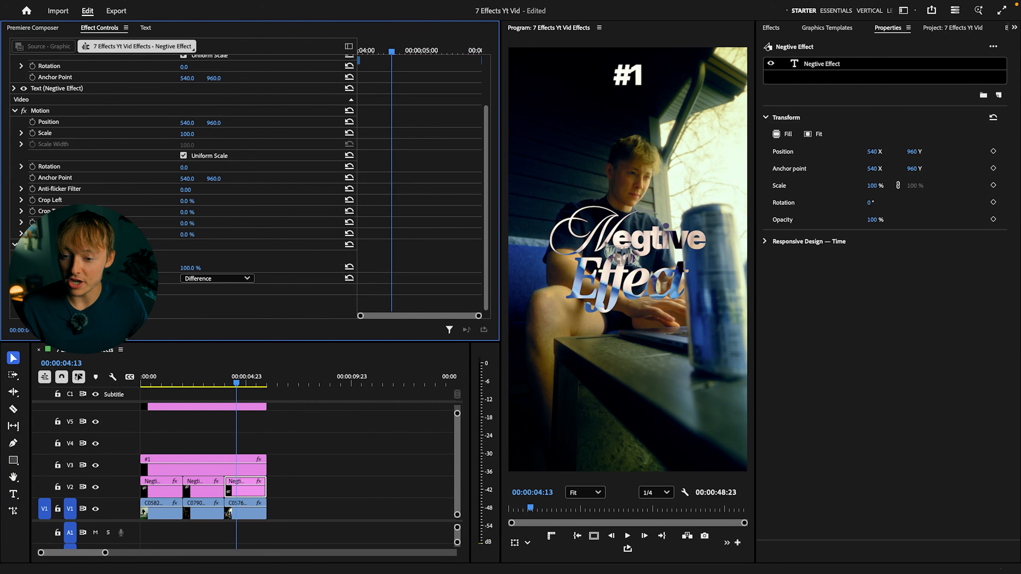
{"action": "left_click", "coordinate": [217, 279]}
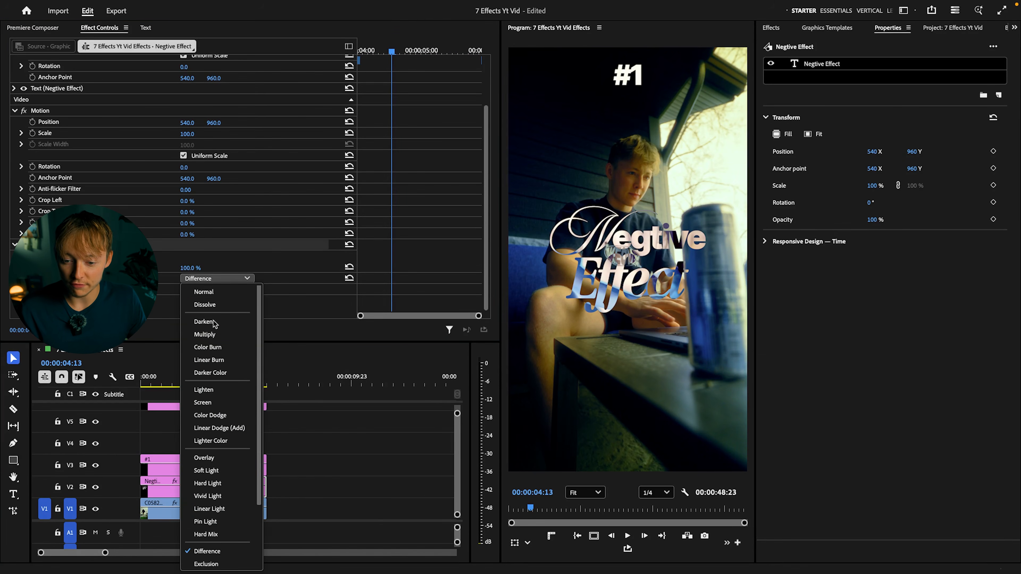
{"action": "left_click", "coordinate": [205, 292]}
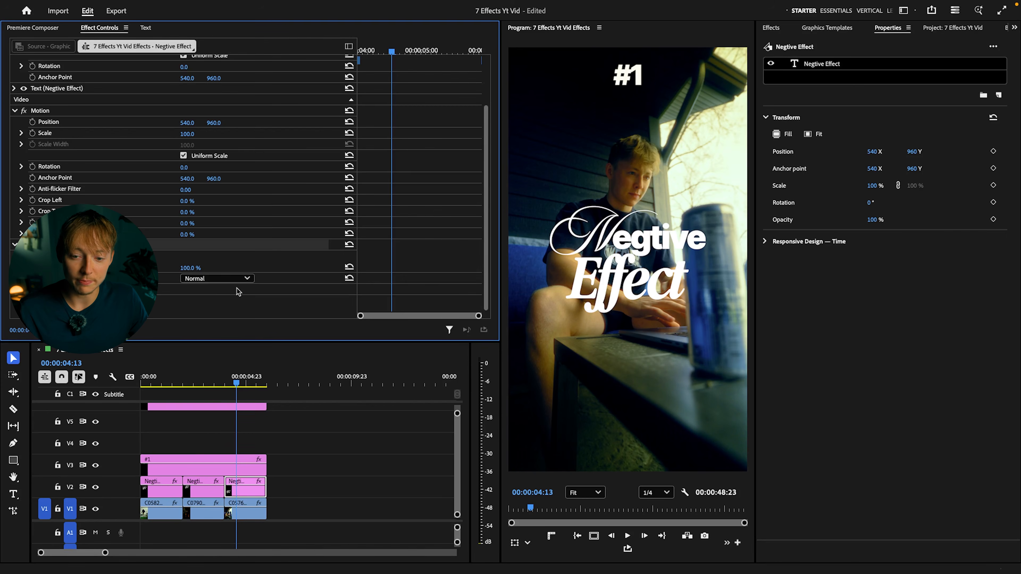
Set the Negtive Effect text clip's blend mode to Difference and try Overlay as an alternative
{"action": "left_click", "coordinate": [237, 279]}
{"action": "scroll", "coordinate": [225, 418], "scroll_direction": "down", "scroll_amount": 2}
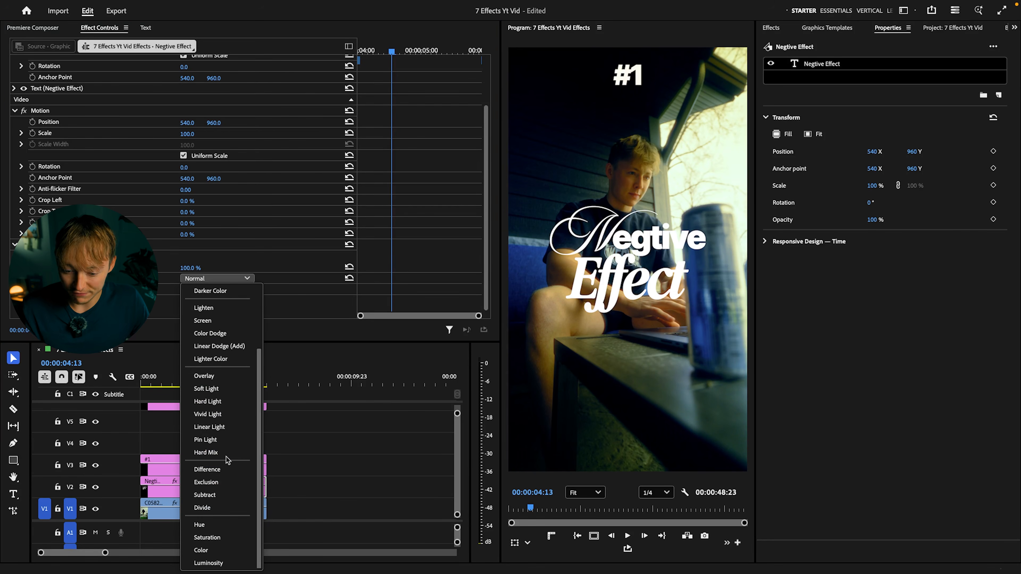
{"action": "left_click", "coordinate": [211, 469]}
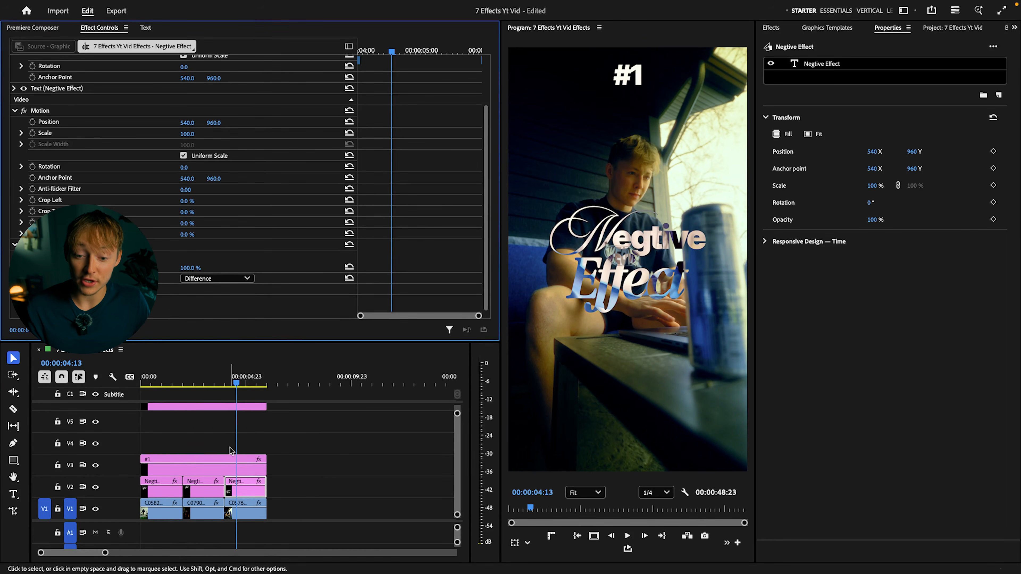
{"action": "left_click", "coordinate": [225, 280]}
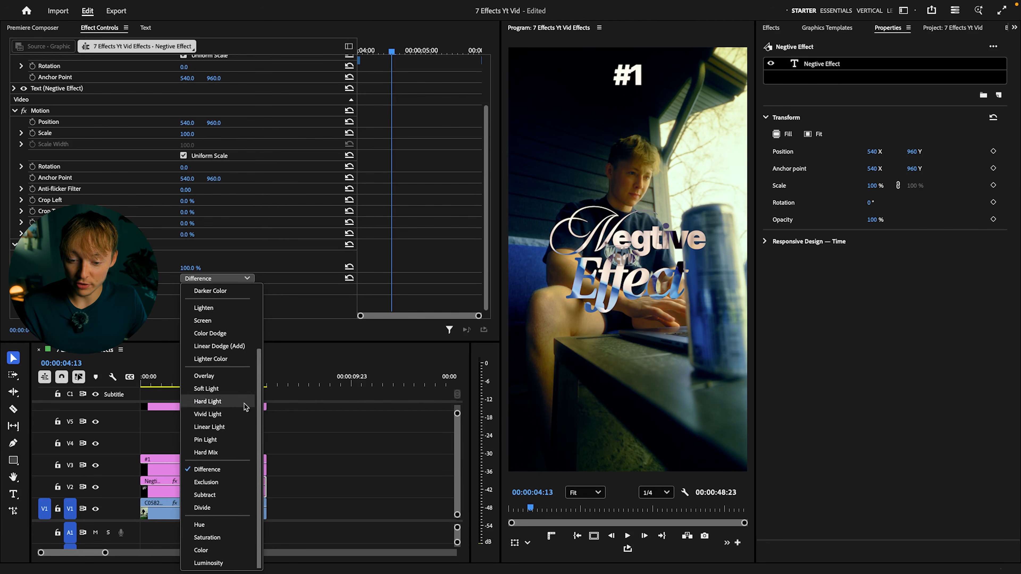
{"action": "left_click", "coordinate": [213, 377]}
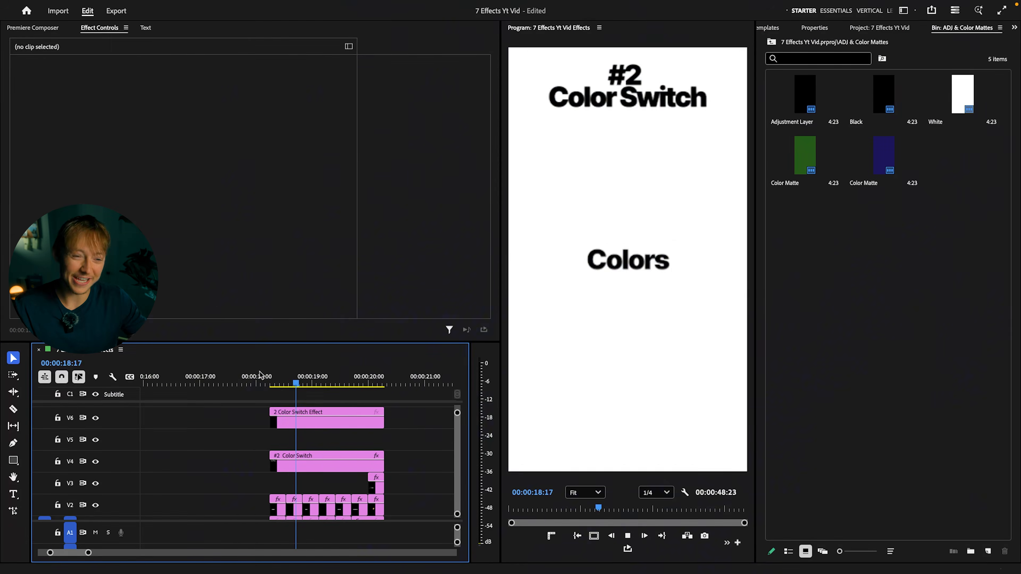
Scrub through the #2 Color Switch section to preview the alternating words and backgrounds
{"action": "mouse_move", "coordinate": [297, 383]}
{"action": "left_mouse_down"}
{"action": "mouse_move", "coordinate": [327, 382]}
{"action": "mouse_move", "coordinate": [269, 387]}
{"action": "mouse_move", "coordinate": [291, 383]}
{"action": "left_mouse_up"}
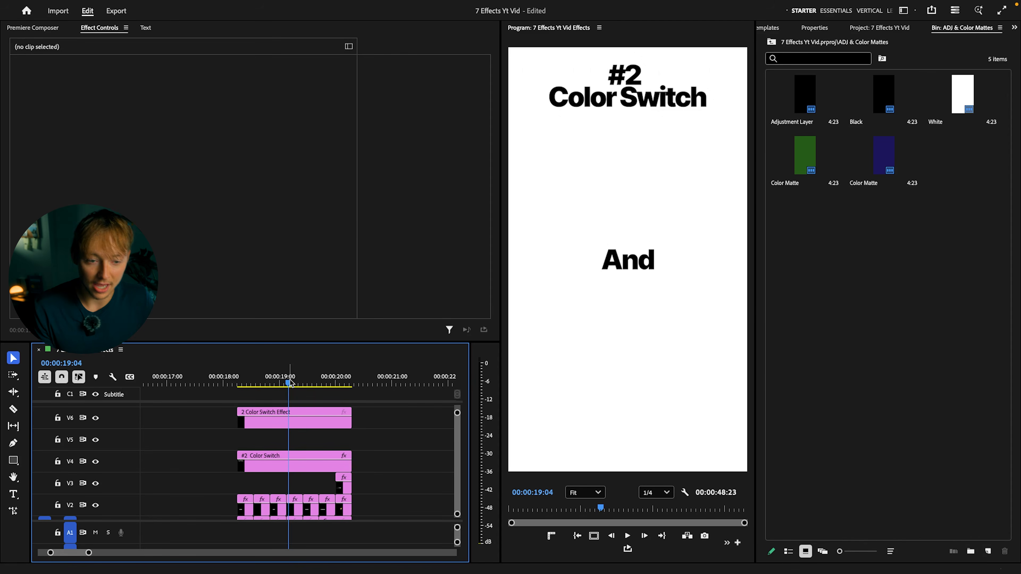
{"action": "left_click_drag", "start_coordinate": [296, 382], "coordinate": [328, 384]}
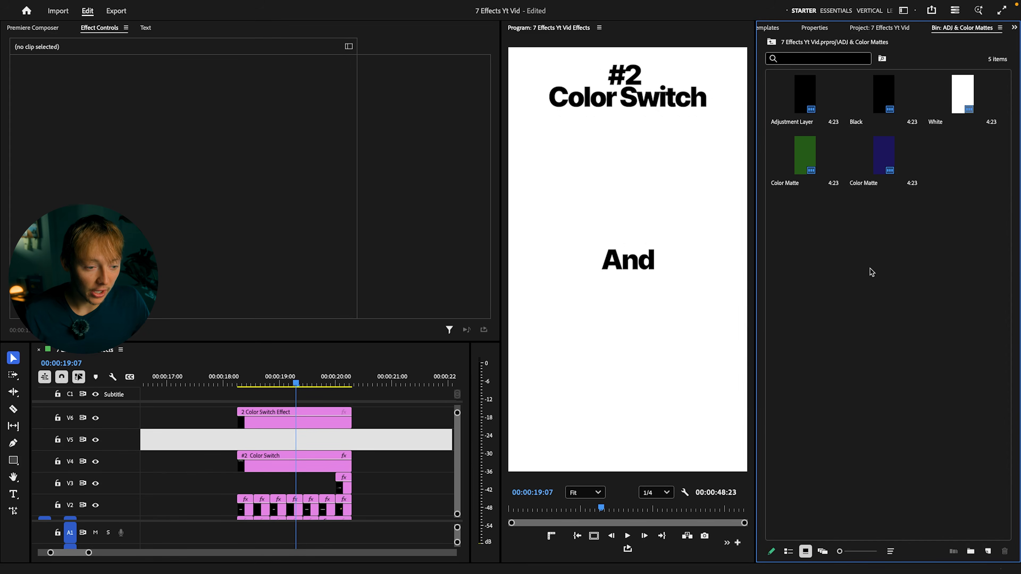
{"action": "right_click", "coordinate": [853, 271]}
{"action": "mouse_move", "coordinate": [888, 324]}
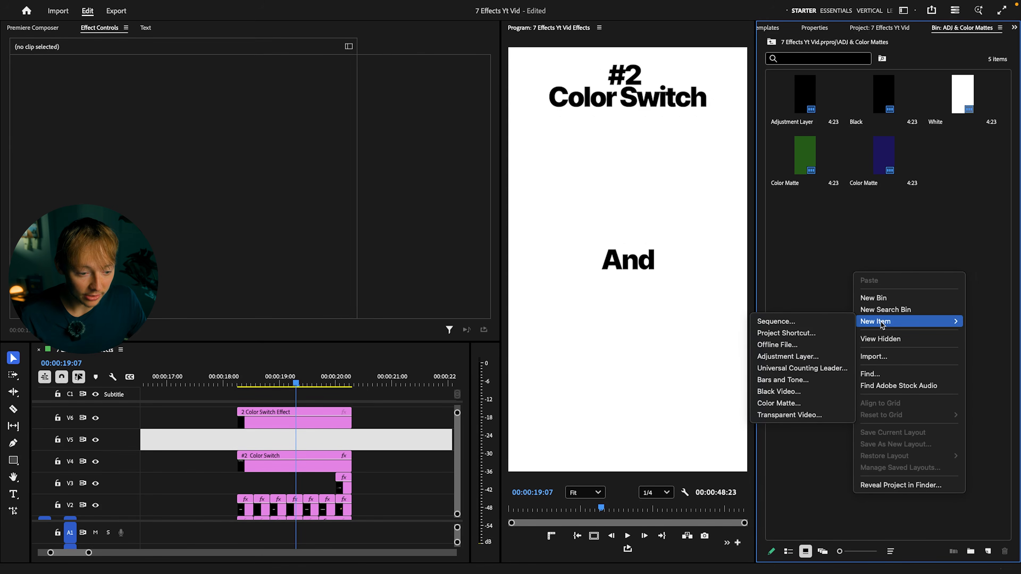
{"action": "left_click", "coordinate": [780, 403]}
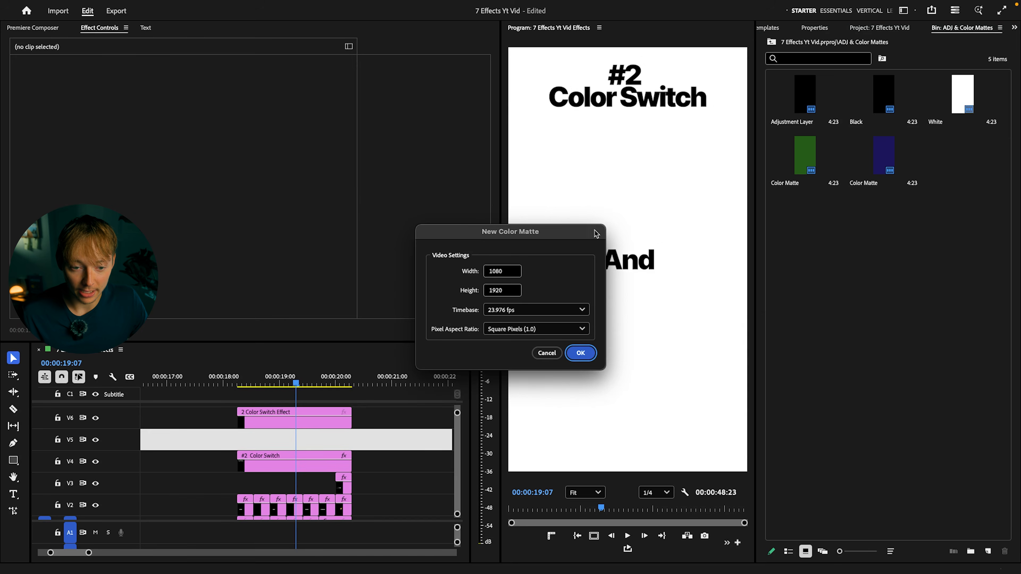
{"action": "left_click", "coordinate": [492, 323]}
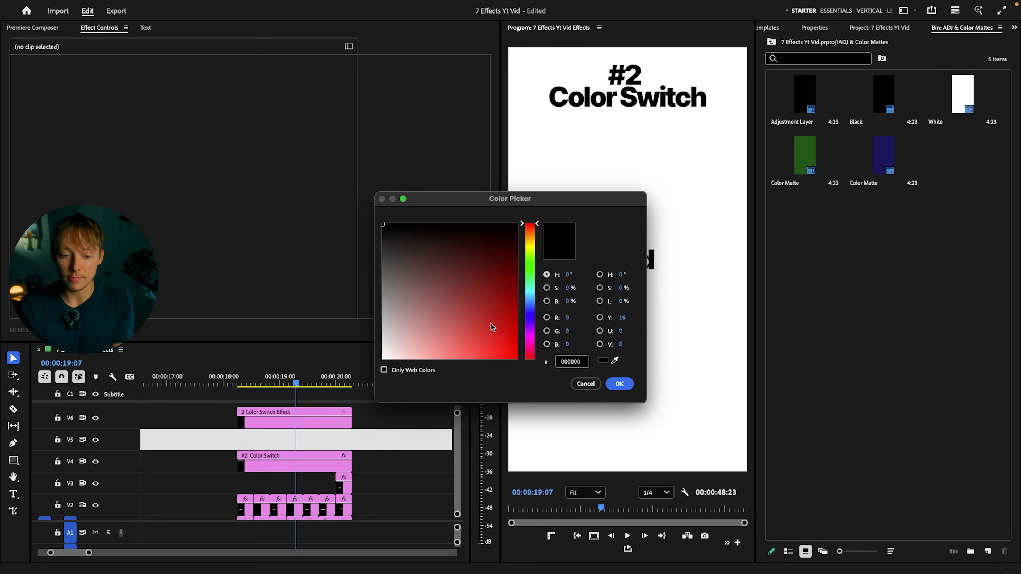
{"action": "left_click_drag", "start_coordinate": [604, 199], "coordinate": [350, 142]}
{"action": "mouse_move", "coordinate": [164, 183]}
{"action": "left_mouse_down"}
{"action": "mouse_move", "coordinate": [126, 254]}
{"action": "mouse_move", "coordinate": [145, 143]}
{"action": "left_mouse_up"}
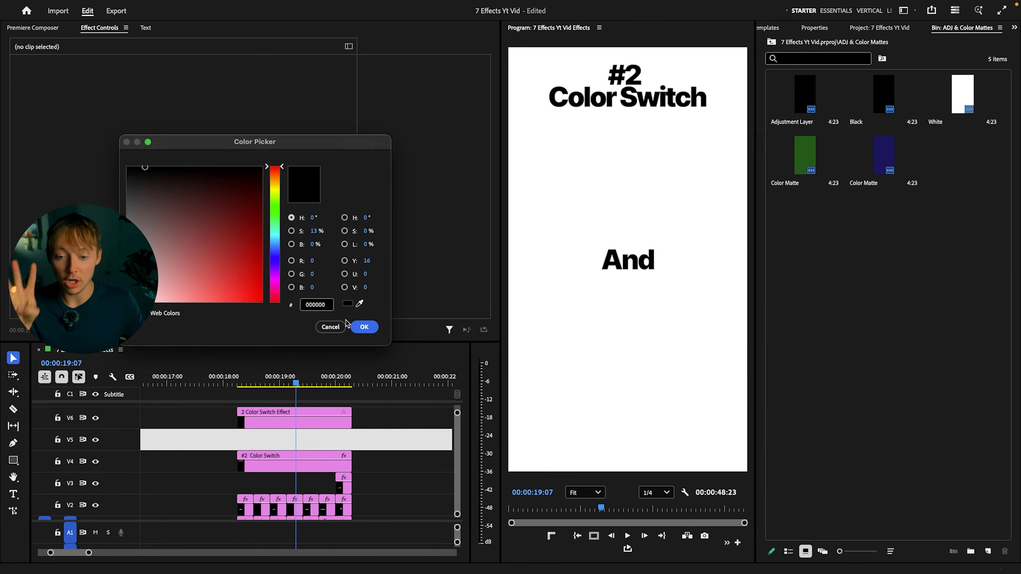
{"action": "left_click", "coordinate": [330, 326]}
Place the Black color matte on V5 above the #2 Color Switch title, starting where the title starts
{"action": "left_click", "coordinate": [880, 88]}
{"action": "key", "text": "Right"}
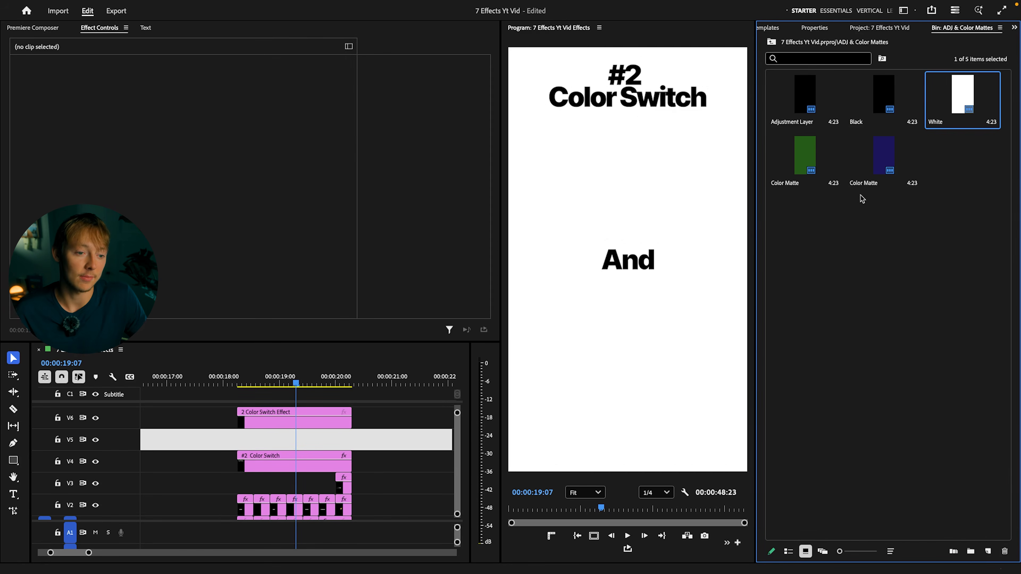
{"action": "left_click", "coordinate": [882, 157]}
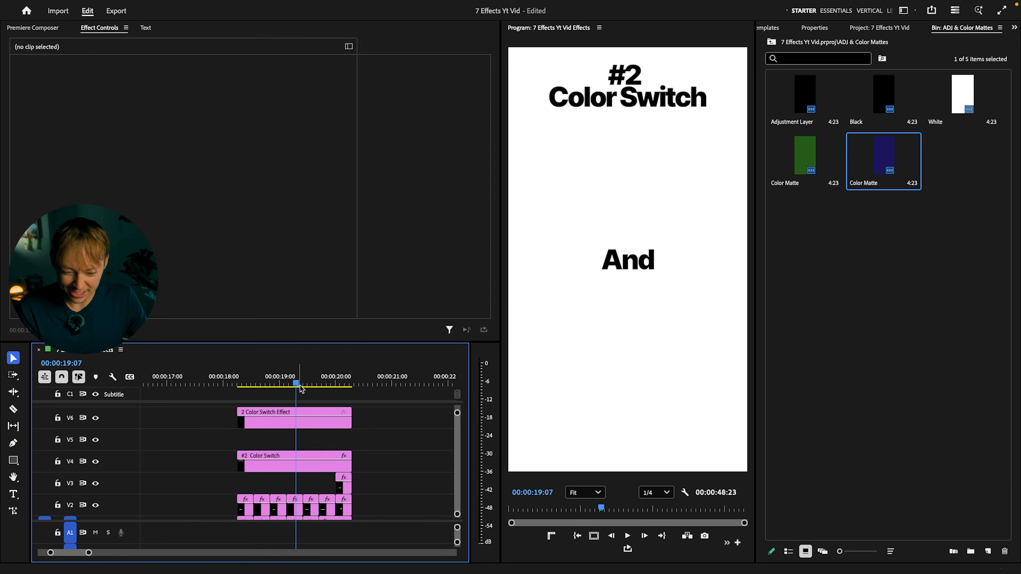
{"action": "left_click_drag", "start_coordinate": [300, 386], "coordinate": [249, 386]}
{"action": "scroll", "coordinate": [258, 391], "scroll_direction": "up", "scroll_amount": 3}
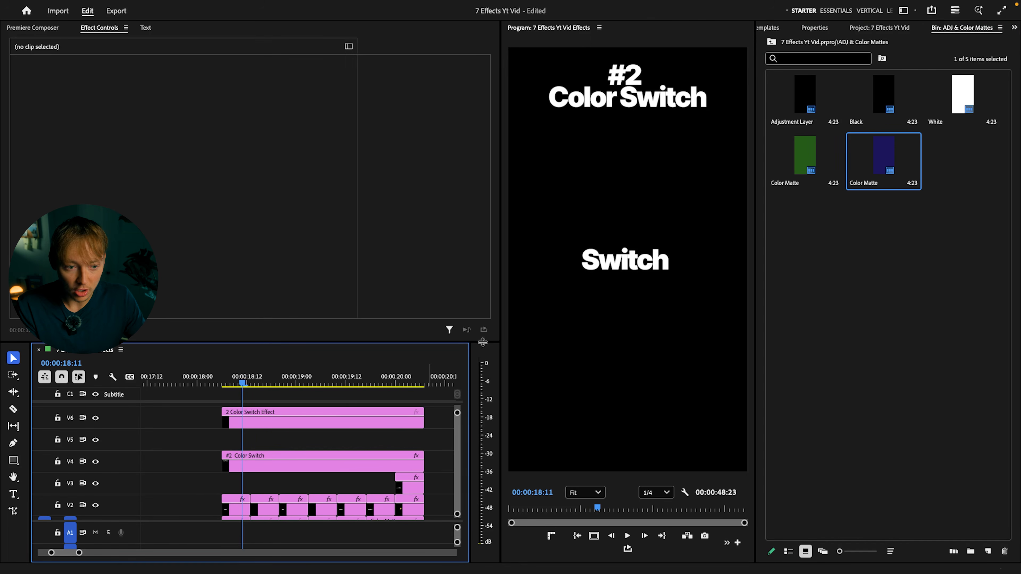
{"action": "left_click_drag", "start_coordinate": [872, 103], "coordinate": [259, 415]}
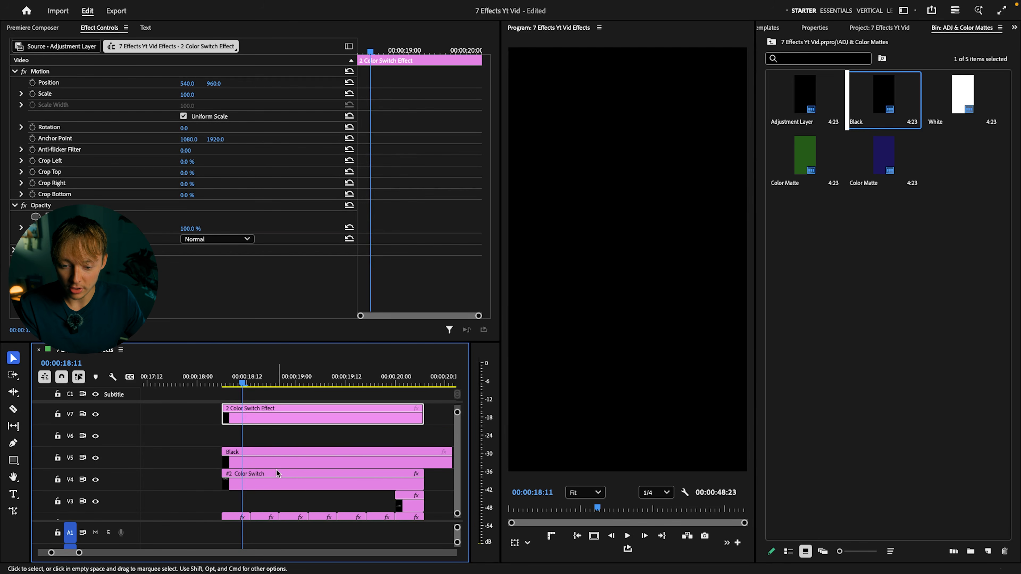
{"action": "scroll", "coordinate": [266, 471], "scroll_direction": "down", "scroll_amount": 3}
{"action": "scroll", "coordinate": [268, 459], "scroll_direction": "down", "scroll_amount": 3}
Cut the Black matte on V5 at 00:00:18:11 and delete the part after the cut
{"action": "key", "text": "c"}
{"action": "left_click", "coordinate": [252, 427]}
{"action": "key", "text": "v"}
{"action": "left_click", "coordinate": [278, 427]}
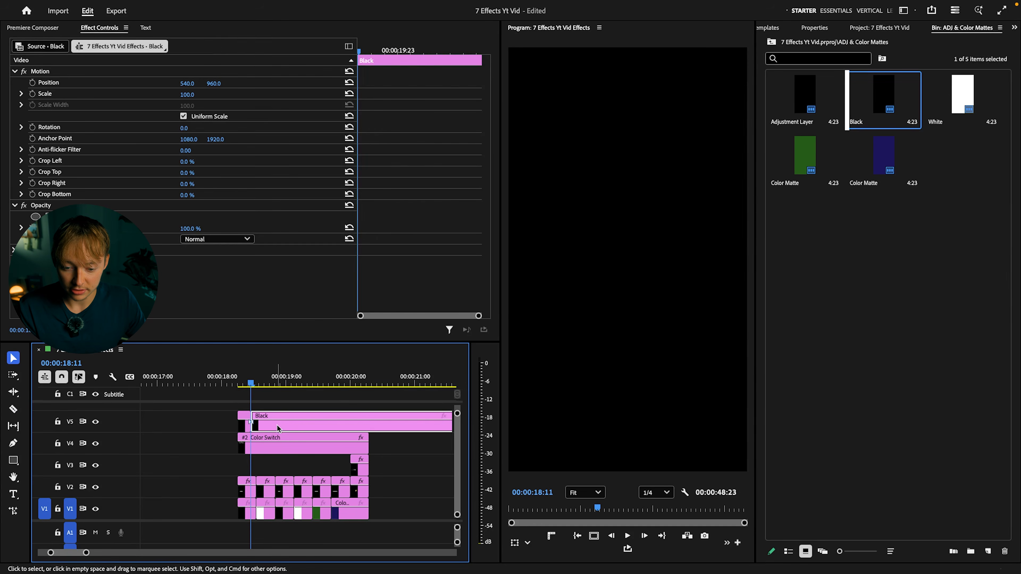
{"action": "key", "text": "Delete"}
Place the White color matte on V5 directly after the short Black clip and check the transition between them
{"action": "left_click_drag", "start_coordinate": [956, 106], "coordinate": [256, 429]}
{"action": "key", "text": "="}
{"action": "key", "text": "="}
{"action": "left_click", "coordinate": [203, 384]}
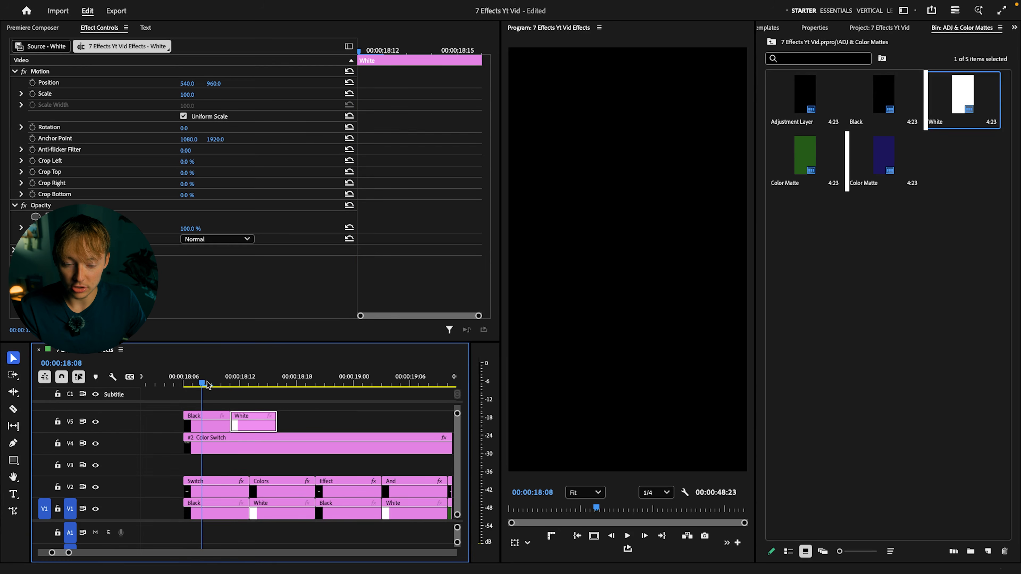
Move the playhead to 00:00:18:12 and display the text properties of the Switch text layer on V2
{"action": "scroll", "coordinate": [208, 385], "scroll_direction": "left", "scroll_amount": 3}
{"action": "left_click_drag", "start_coordinate": [232, 385], "coordinate": [320, 385]}
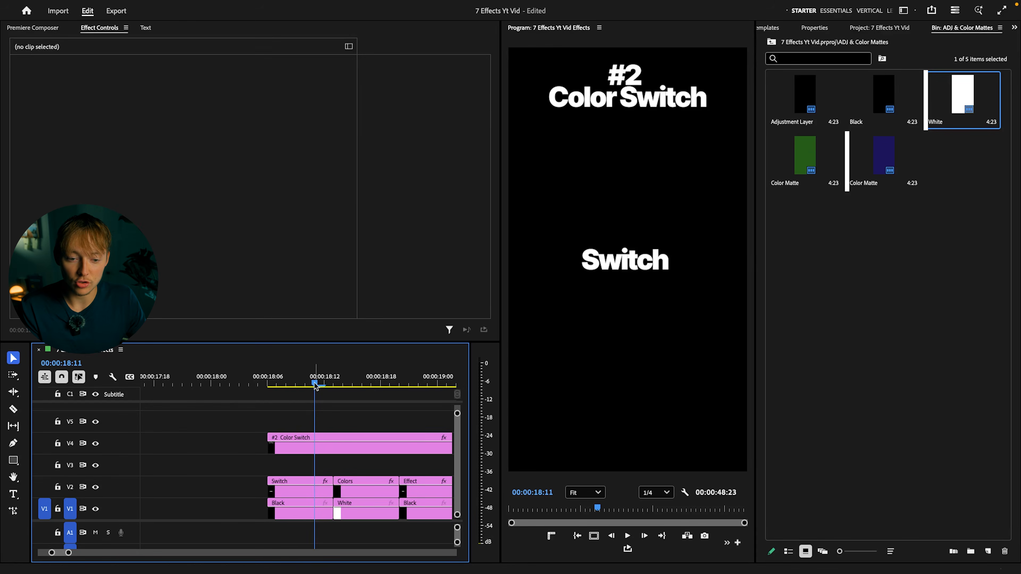
{"action": "left_click_drag", "start_coordinate": [318, 385], "coordinate": [330, 385]}
{"action": "left_click", "coordinate": [330, 484]}
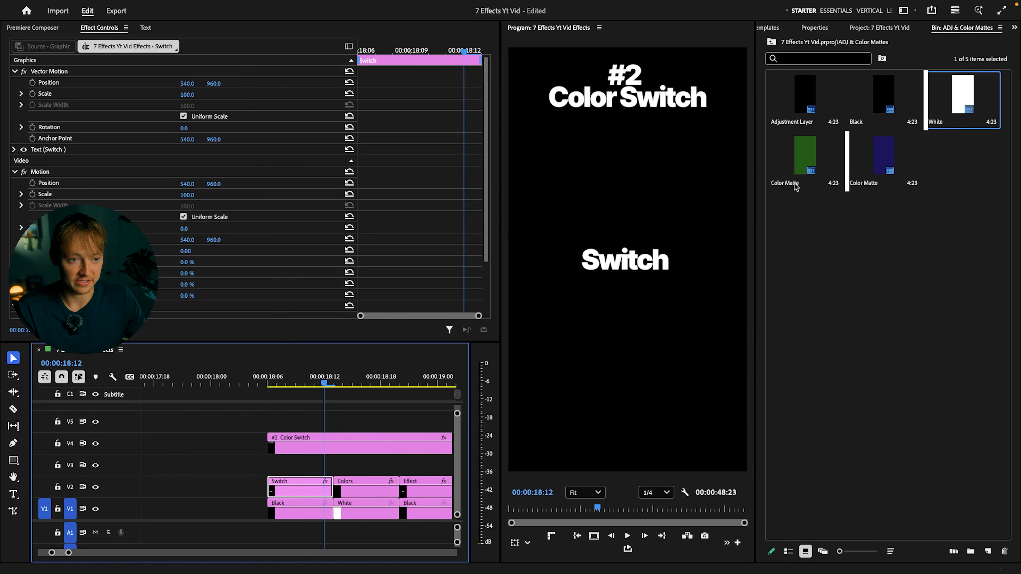
{"action": "left_click", "coordinate": [813, 29]}
{"action": "left_click", "coordinate": [841, 63]}
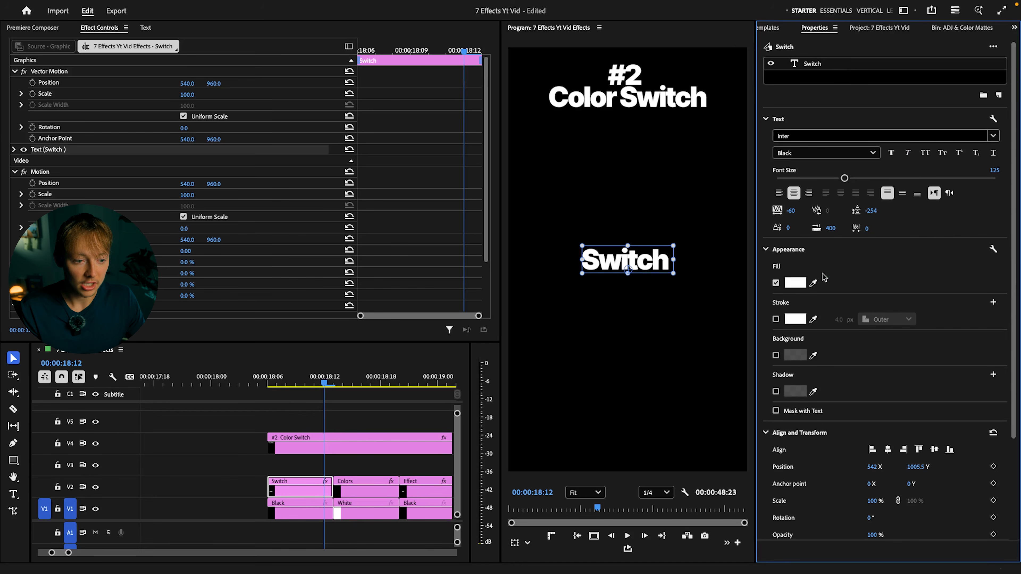
Open the fill color of the Switch text and confirm it as solid white FFFFFF
{"action": "left_click", "coordinate": [802, 284]}
{"action": "left_click_drag", "start_coordinate": [594, 180], "coordinate": [433, 164]}
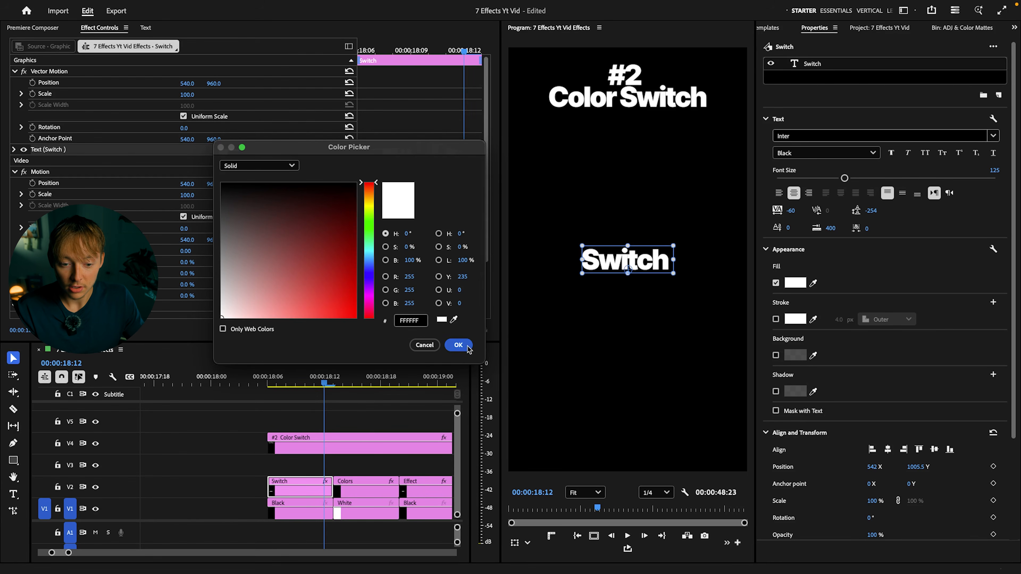
{"action": "left_click", "coordinate": [458, 344]}
Deselect the clip and play back the color switch section to review the alternating backgrounds
{"action": "left_click", "coordinate": [372, 419]}
{"action": "key", "text": "space"}
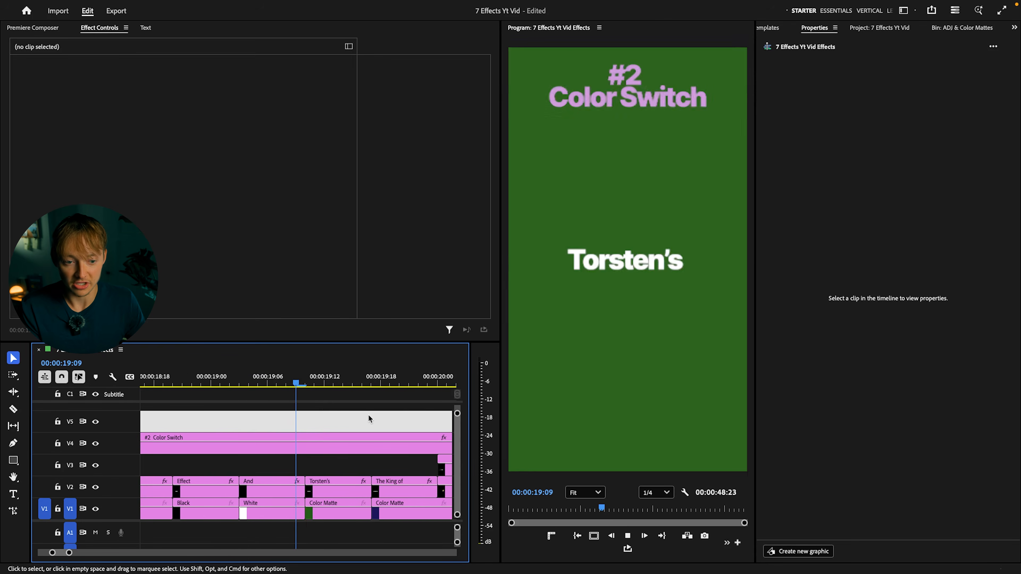
{"action": "key", "text": "space"}
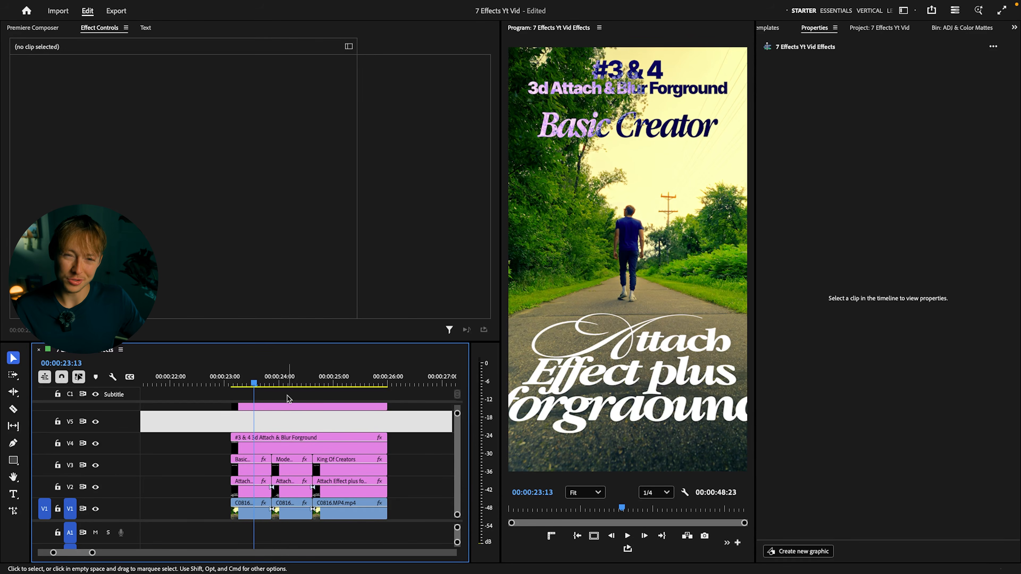
Scrub through the #3 & 4 3d Attach & Blur Forground section and inspect the Basic Creator title's effect settings
{"action": "left_click", "coordinate": [285, 384]}
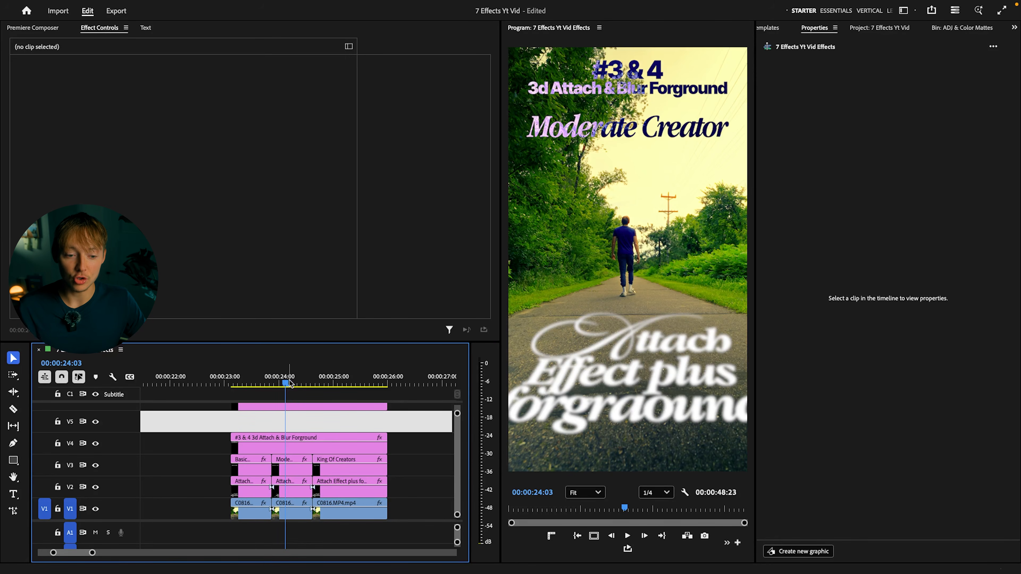
{"action": "mouse_move", "coordinate": [289, 385]}
{"action": "left_mouse_down"}
{"action": "mouse_move", "coordinate": [263, 384]}
{"action": "mouse_move", "coordinate": [289, 383]}
{"action": "left_mouse_up"}
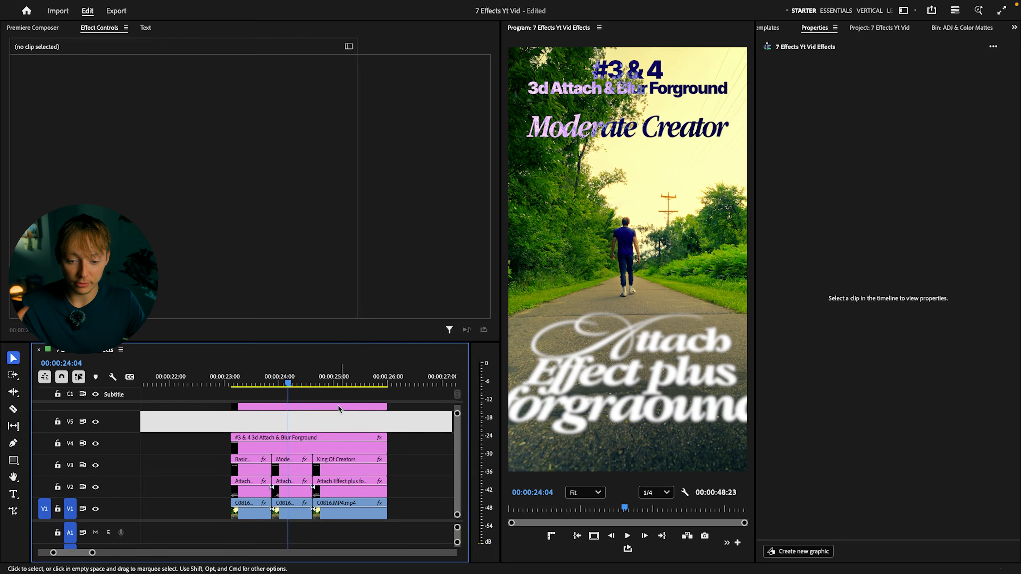
{"action": "left_click_drag", "start_coordinate": [289, 384], "coordinate": [331, 385]}
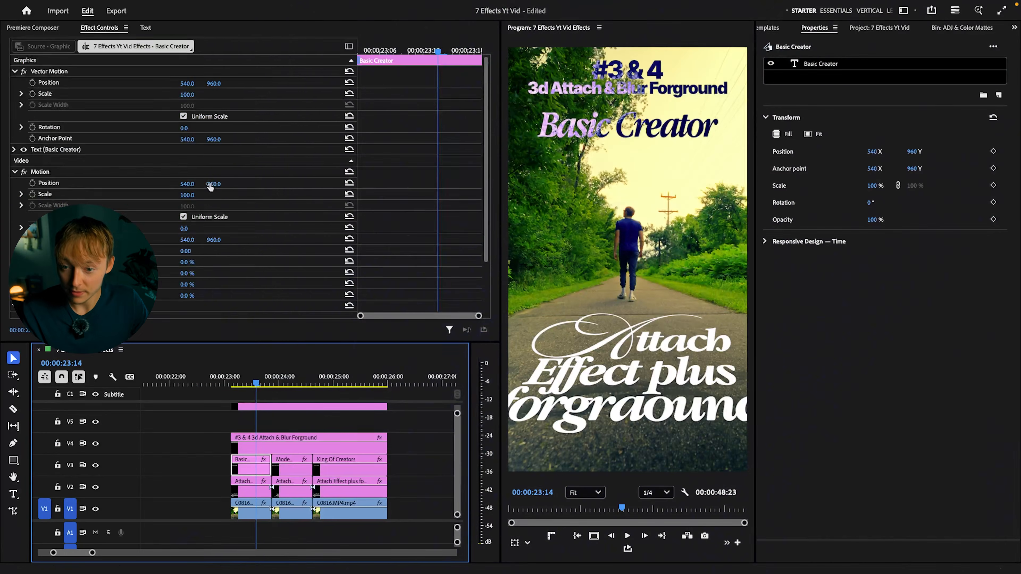
{"action": "scroll", "coordinate": [262, 184], "scroll_direction": "down", "scroll_amount": 3}
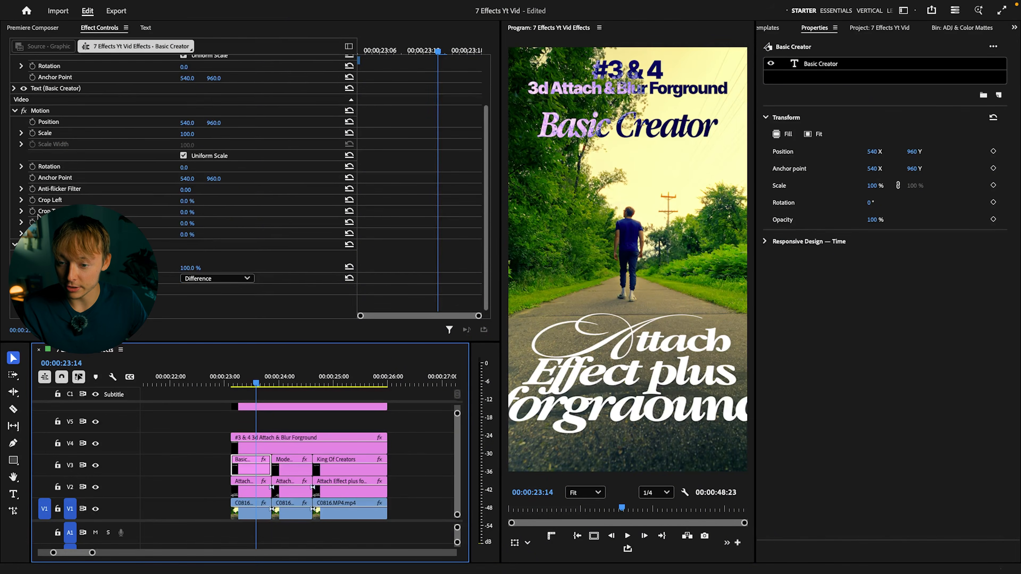
{"action": "scroll", "coordinate": [39, 216], "scroll_direction": "up", "scroll_amount": 3}
Remove the 3D effect from the first Attach Effect plus forgraound title on V2 and move its text to Y 665.4
{"action": "left_click", "coordinate": [247, 489]}
{"action": "left_click", "coordinate": [113, 154]}
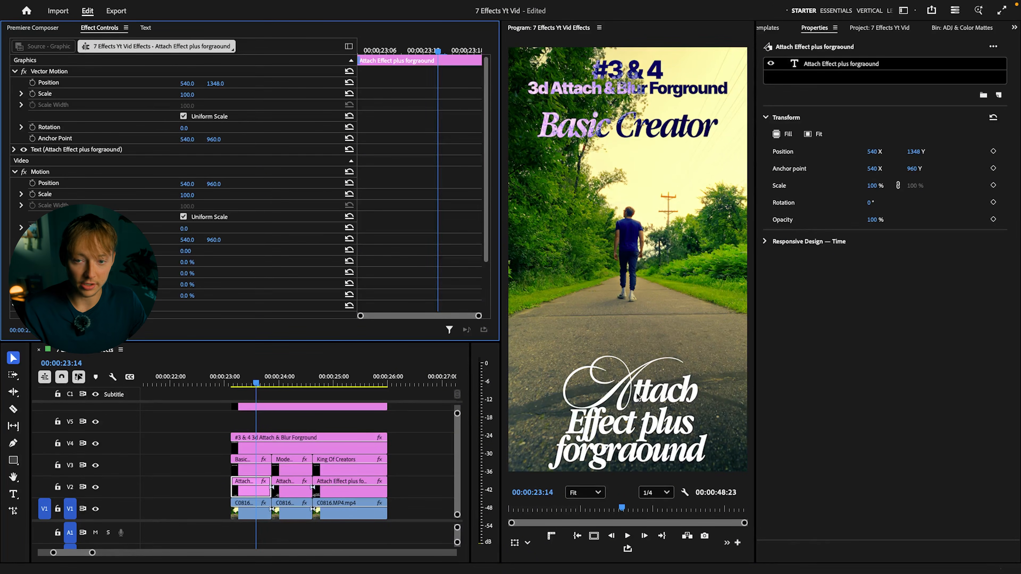
{"action": "left_click", "coordinate": [807, 66]}
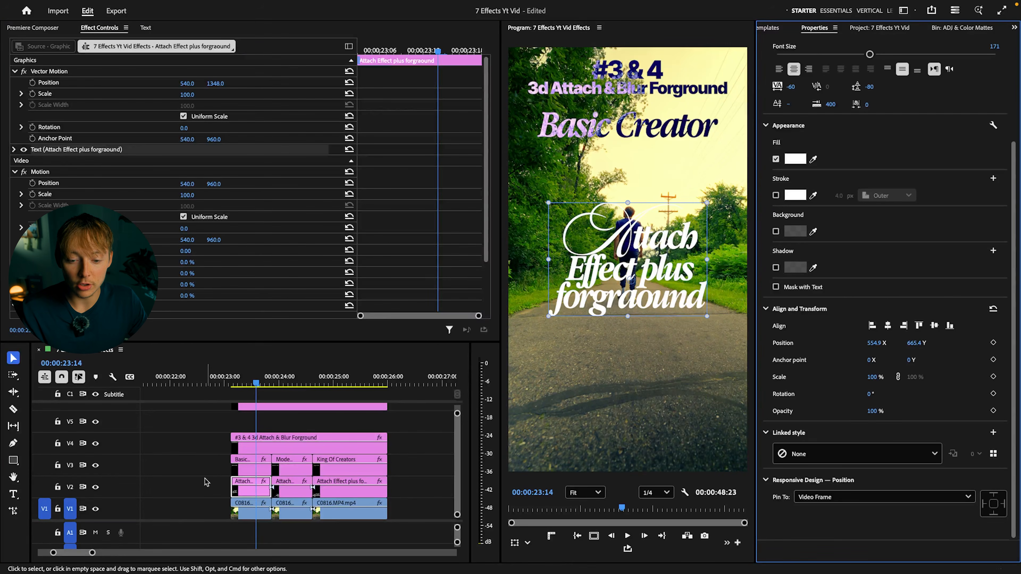
{"action": "left_click", "coordinate": [221, 426]}
Find the Basic 3D effect and apply it to the first Attach Effect plus forgraound title on V2
{"action": "left_click", "coordinate": [250, 469]}
{"action": "left_click", "coordinate": [250, 488]}
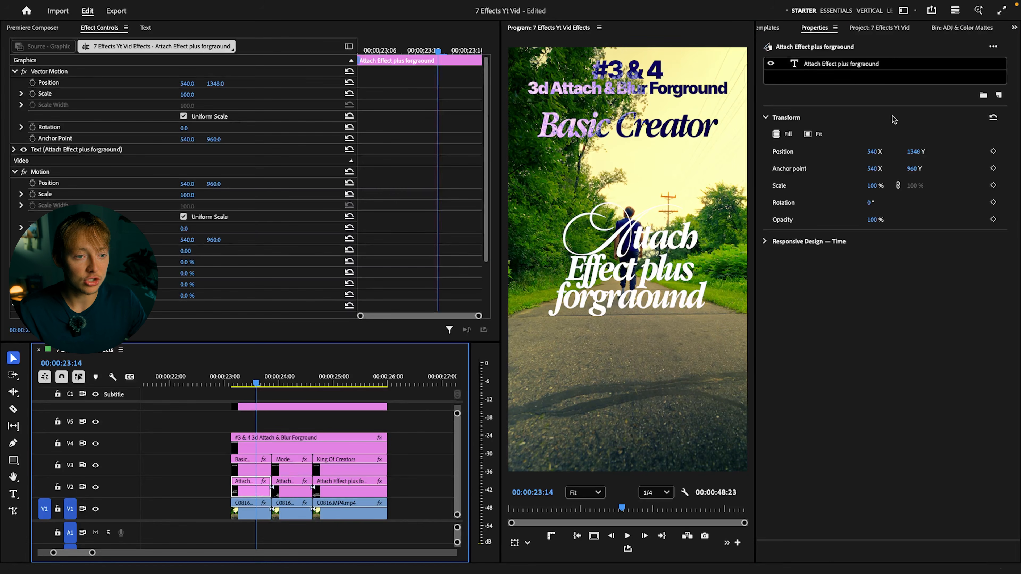
{"action": "key", "text": "shift+7"}
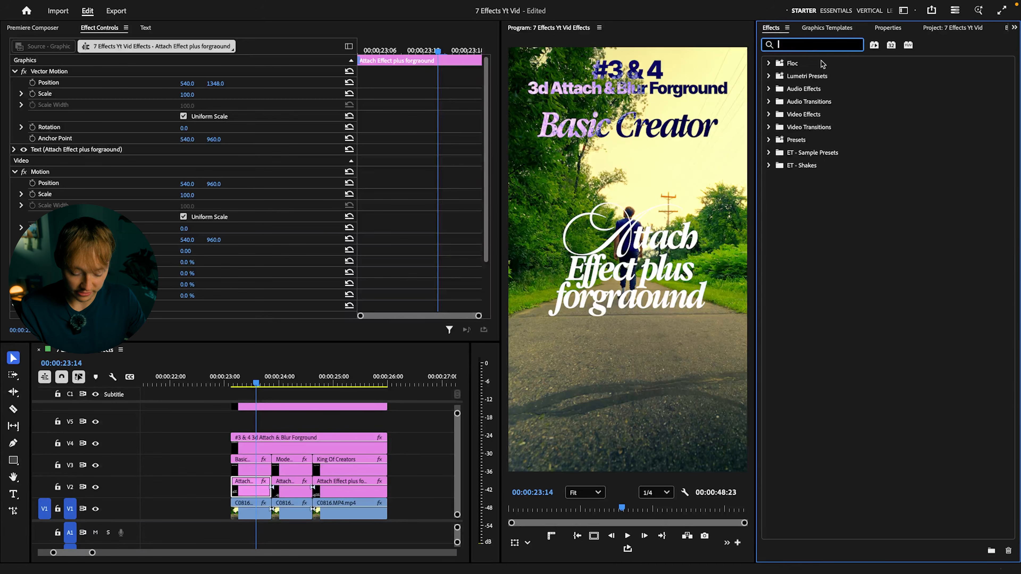
{"action": "type", "text": "3d"}
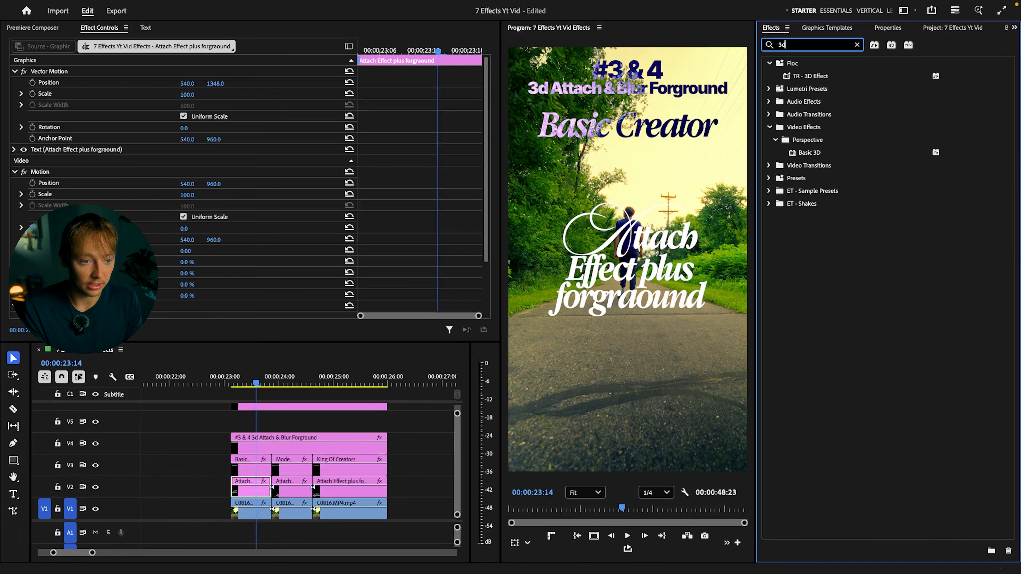
{"action": "left_click_drag", "start_coordinate": [814, 152], "coordinate": [345, 488]}
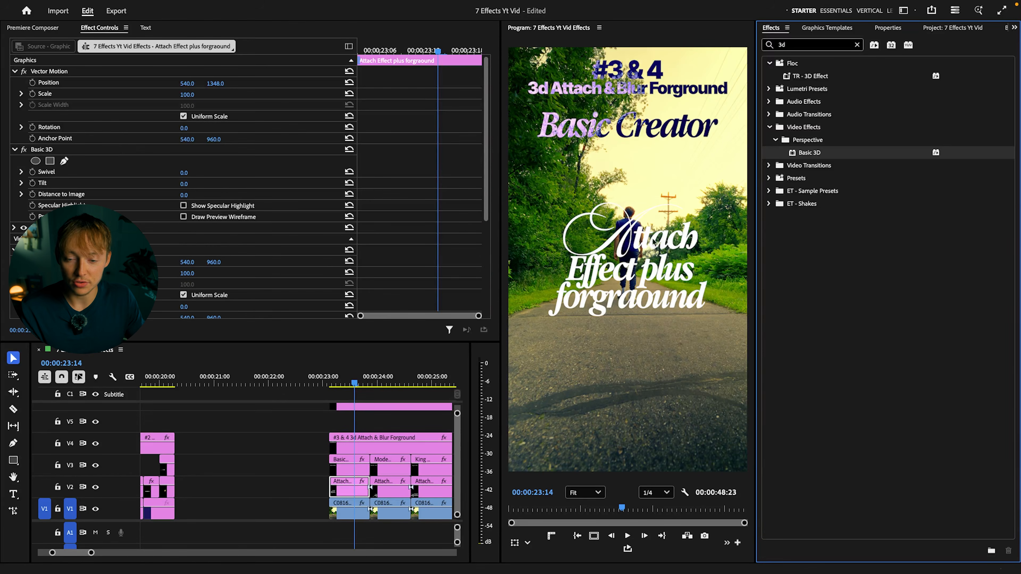
Try adjusting the title's Basic 3D swivel, undo it, and set the Tilt to -65°
{"action": "scroll", "coordinate": [220, 184], "scroll_direction": "down", "scroll_amount": 2}
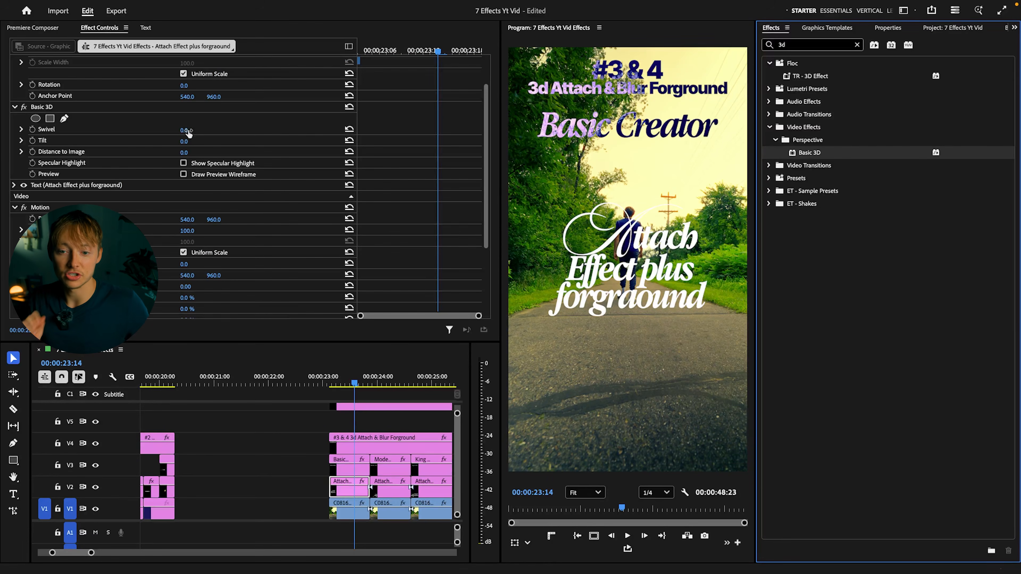
{"action": "left_click_drag", "start_coordinate": [189, 133], "coordinate": [158, 143]}
{"action": "key", "text": "super+z"}
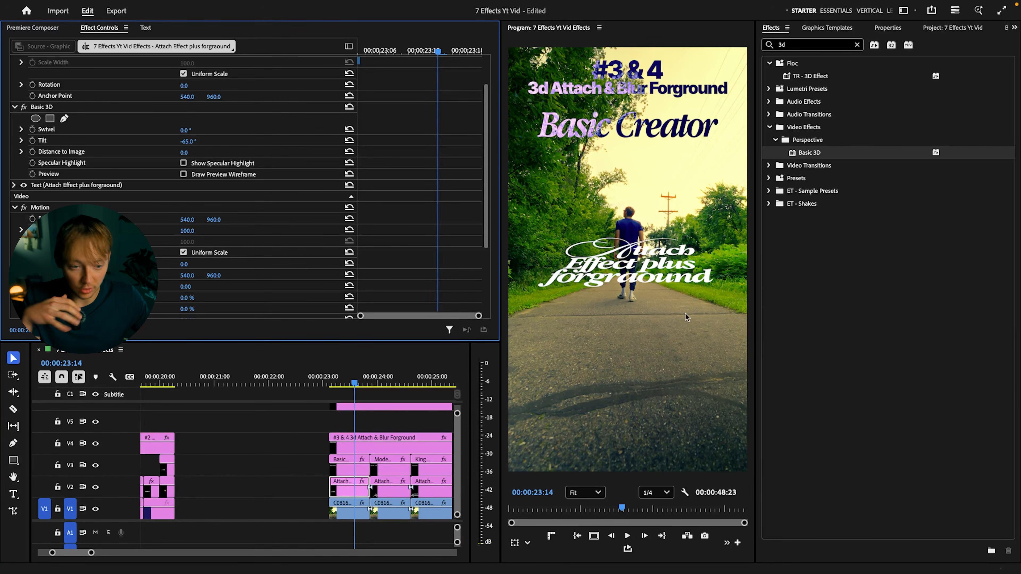
Lower the title to Vector Motion position Y 1768 and set Basic 3D Tilt to -66° and Distance to Image to -11
{"action": "scroll", "coordinate": [233, 101], "scroll_direction": "up", "scroll_amount": 2}
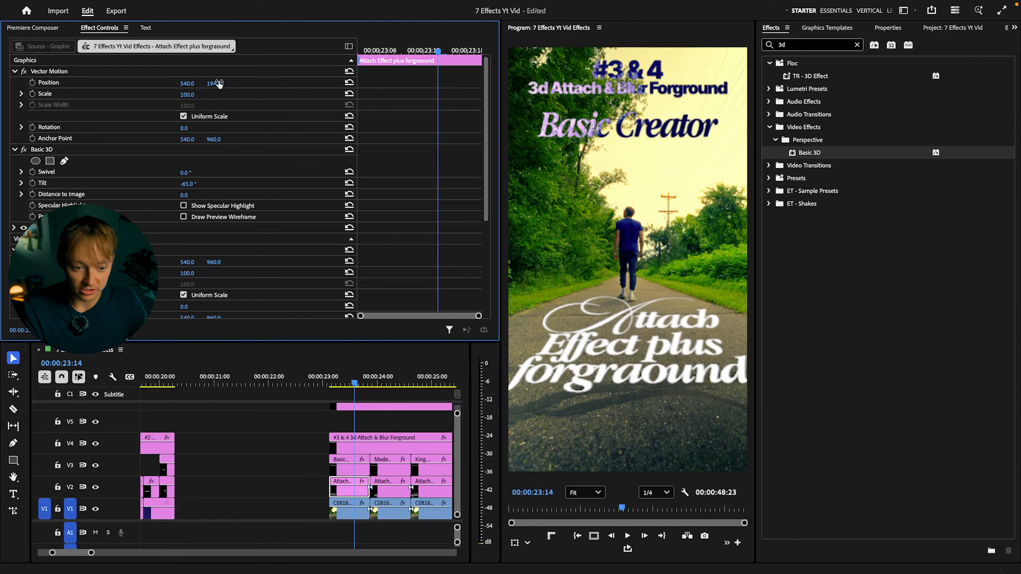
{"action": "left_click_drag", "start_coordinate": [215, 83], "coordinate": [267, 84]}
{"action": "key", "text": "ctrl+z"}
{"action": "mouse_move", "coordinate": [184, 195]}
{"action": "left_mouse_down"}
{"action": "mouse_move", "coordinate": [193, 195]}
{"action": "mouse_move", "coordinate": [178, 196]}
{"action": "left_mouse_up"}
{"action": "left_click_drag", "start_coordinate": [215, 83], "coordinate": [221, 83]}
{"action": "left_click_drag", "start_coordinate": [189, 183], "coordinate": [193, 190]}
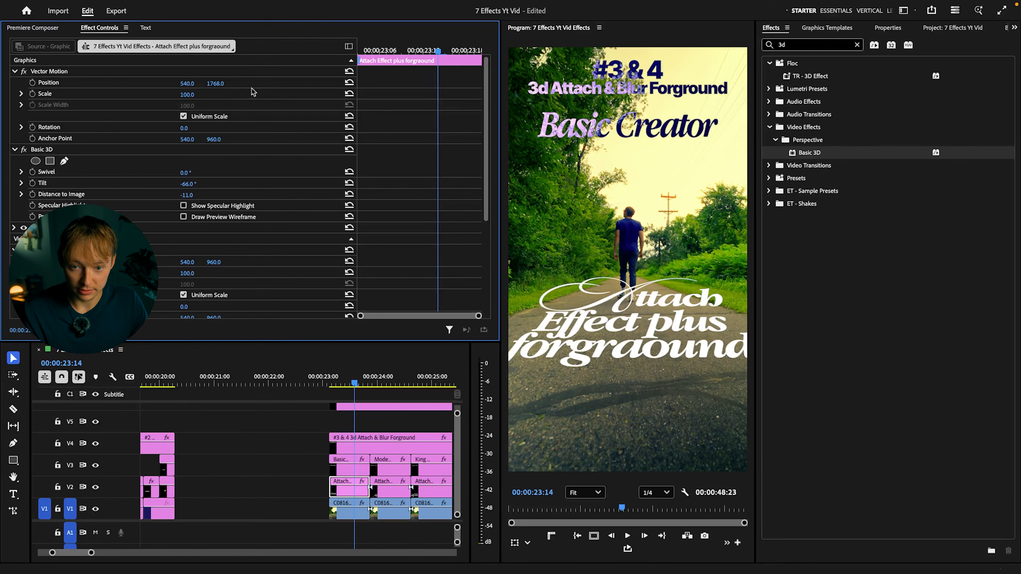
Move the title down to Vector Motion position Y 2001 and set the Basic 3D Distance to Image to -4
{"action": "left_click_drag", "start_coordinate": [220, 84], "coordinate": [230, 84]}
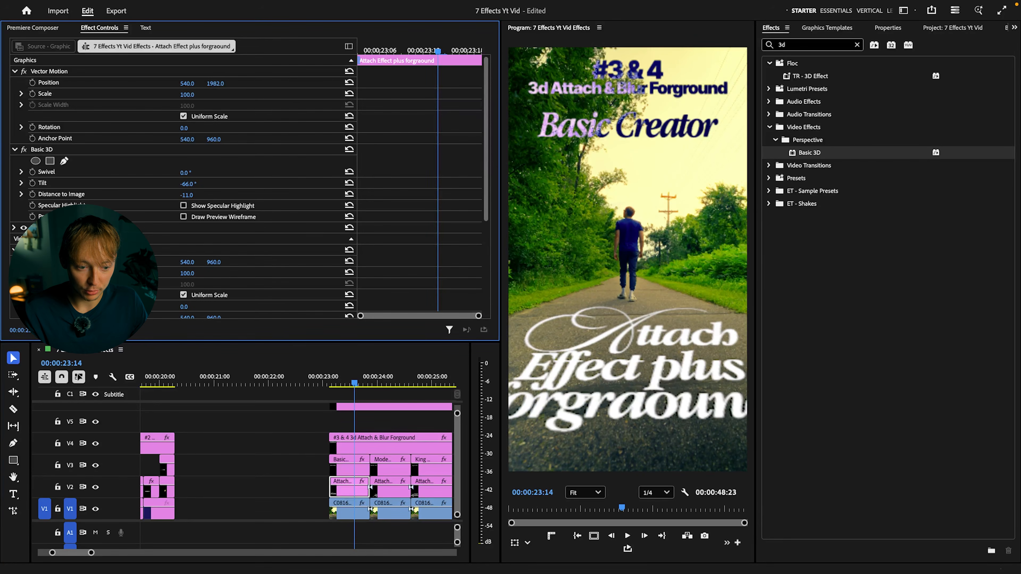
{"action": "left_click_drag", "start_coordinate": [187, 195], "coordinate": [197, 196]}
{"action": "left_click_drag", "start_coordinate": [216, 78], "coordinate": [224, 79]}
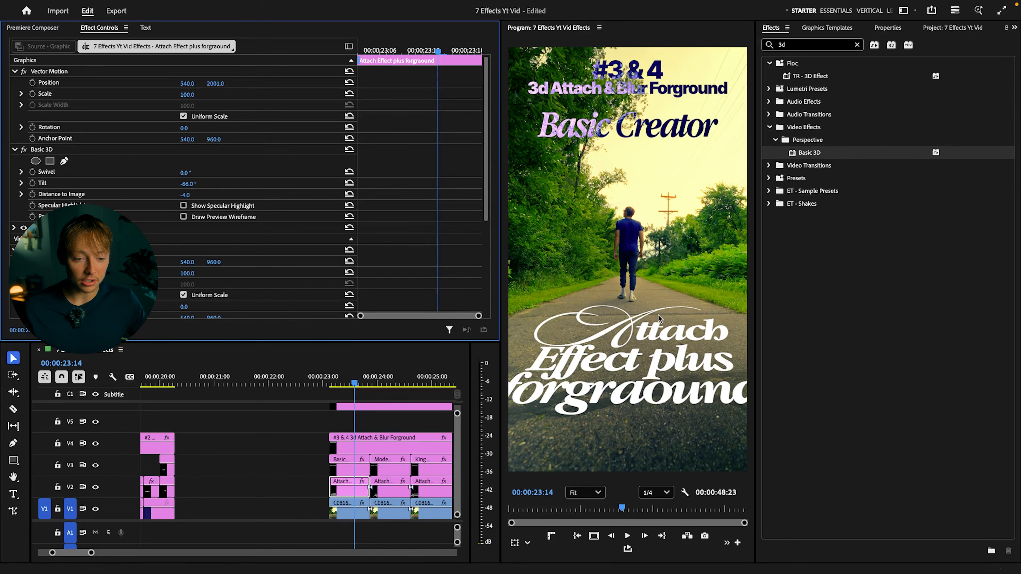
Return the playhead to 00:00:23:11, search for blur effects and apply Gaussian Blur to the first Attach title on V2
{"action": "left_click", "coordinate": [317, 431]}
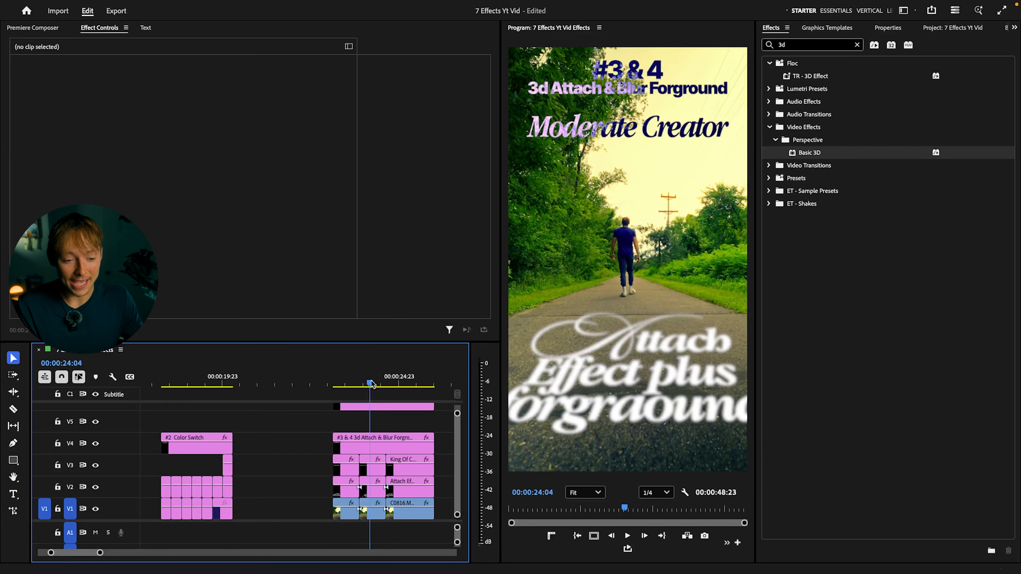
{"action": "left_click_drag", "start_coordinate": [369, 381], "coordinate": [344, 381]}
{"action": "scroll", "coordinate": [358, 443], "scroll_direction": "up", "scroll_amount": 3}
{"action": "left_click", "coordinate": [344, 486]}
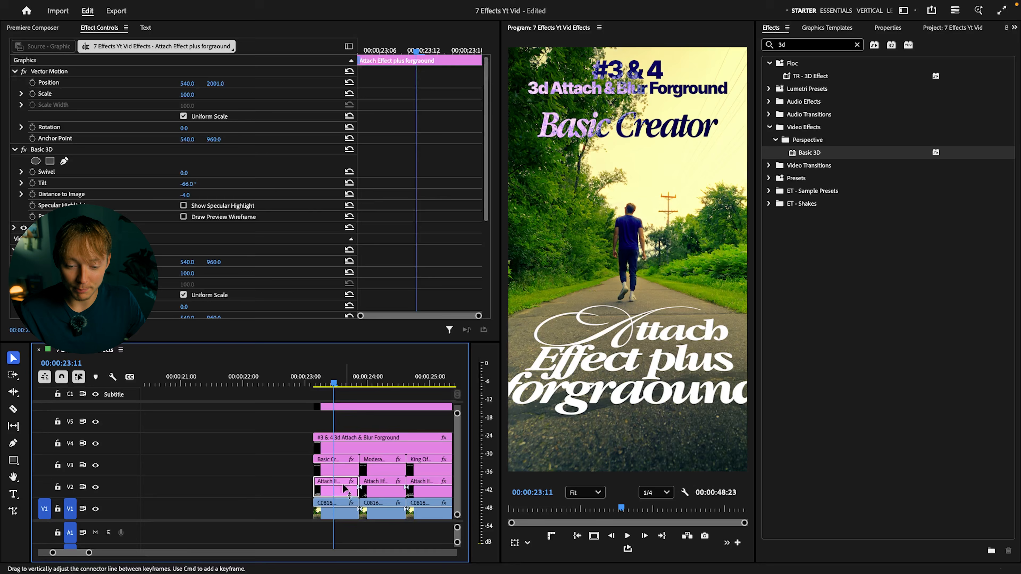
{"action": "left_click", "coordinate": [857, 44]}
{"action": "left_click", "coordinate": [819, 46]}
{"action": "type", "text": "blur"}
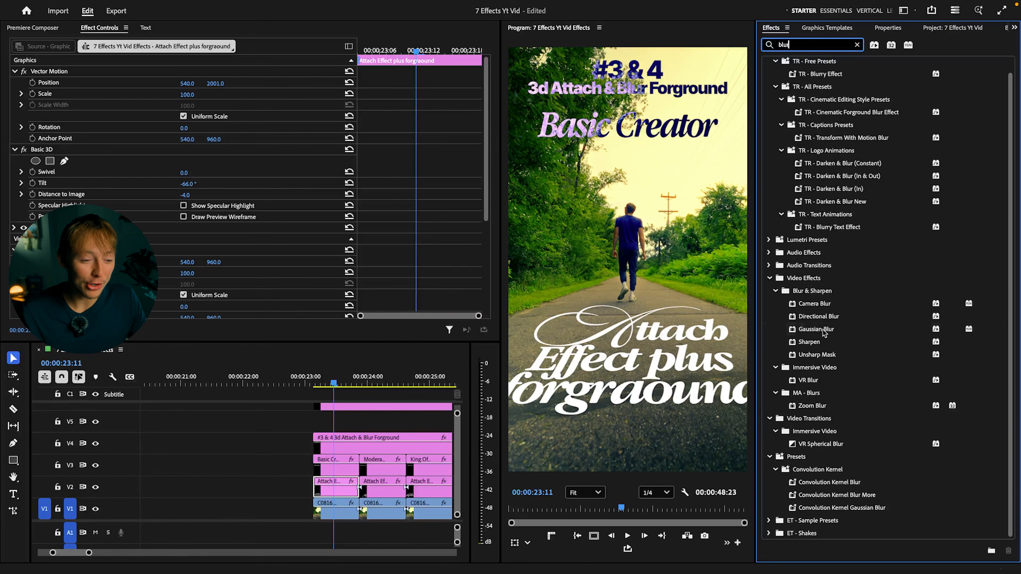
{"action": "left_click", "coordinate": [825, 331]}
{"action": "left_click_drag", "start_coordinate": [831, 333], "coordinate": [337, 488]}
{"action": "scroll", "coordinate": [286, 235], "scroll_direction": "down", "scroll_amount": 5}
{"action": "scroll", "coordinate": [287, 234], "scroll_direction": "up", "scroll_amount": 5}
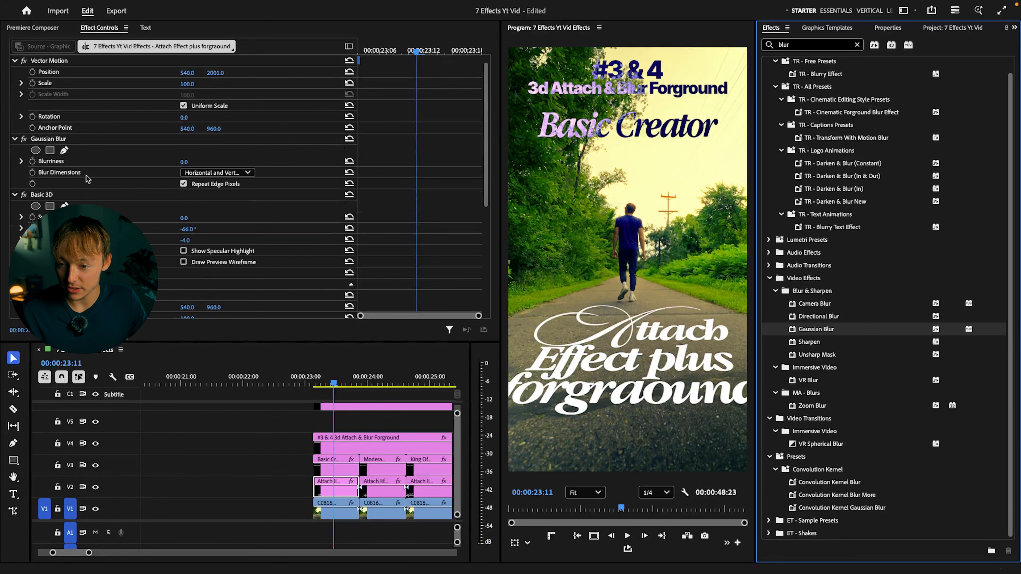
Collapse the Basic 3D settings and set the Gaussian Blur Blurriness to 20 with Repeat Edge Pixels enabled
{"action": "left_click", "coordinate": [17, 194]}
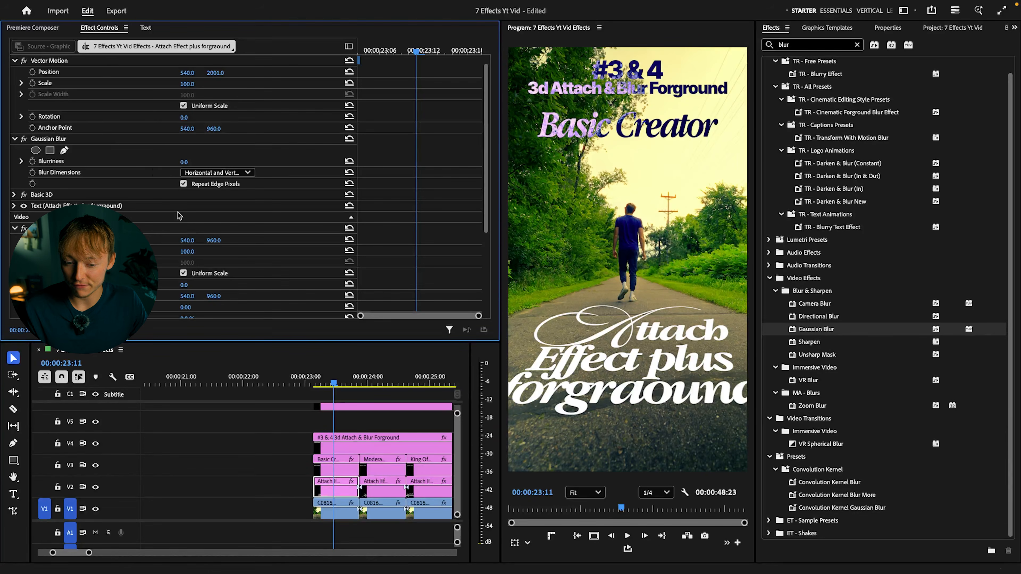
{"action": "left_click_drag", "start_coordinate": [183, 161], "coordinate": [227, 162]}
{"action": "left_click", "coordinate": [184, 183]}
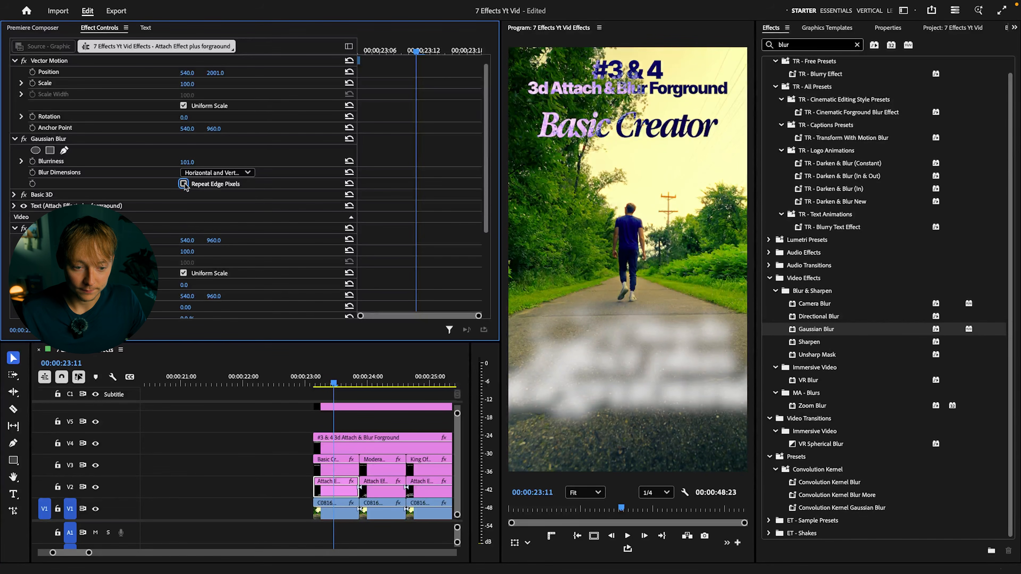
{"action": "left_click", "coordinate": [184, 184]}
{"action": "left_click_drag", "start_coordinate": [188, 162], "coordinate": [161, 161]}
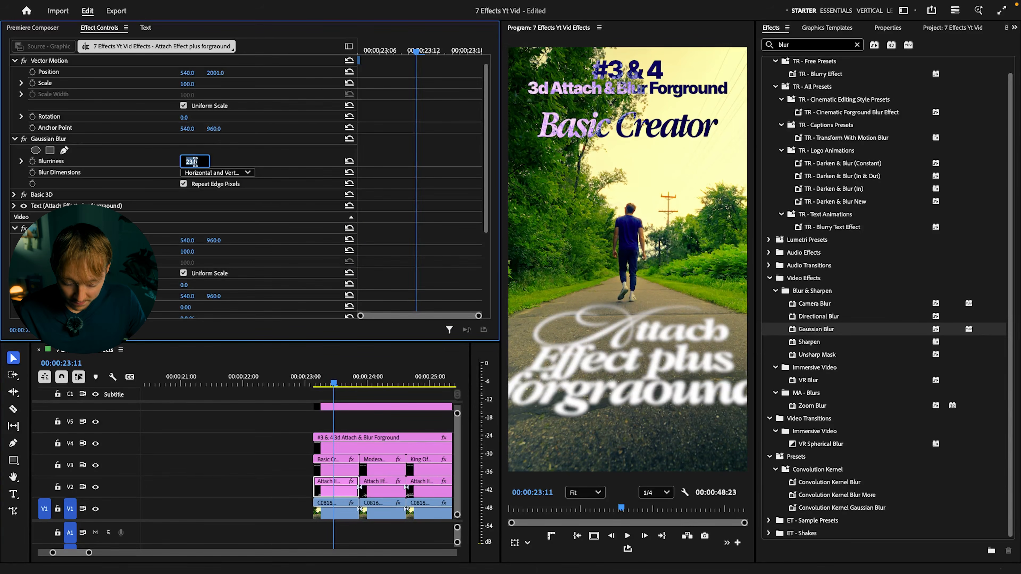
{"action": "left_click", "coordinate": [337, 421]}
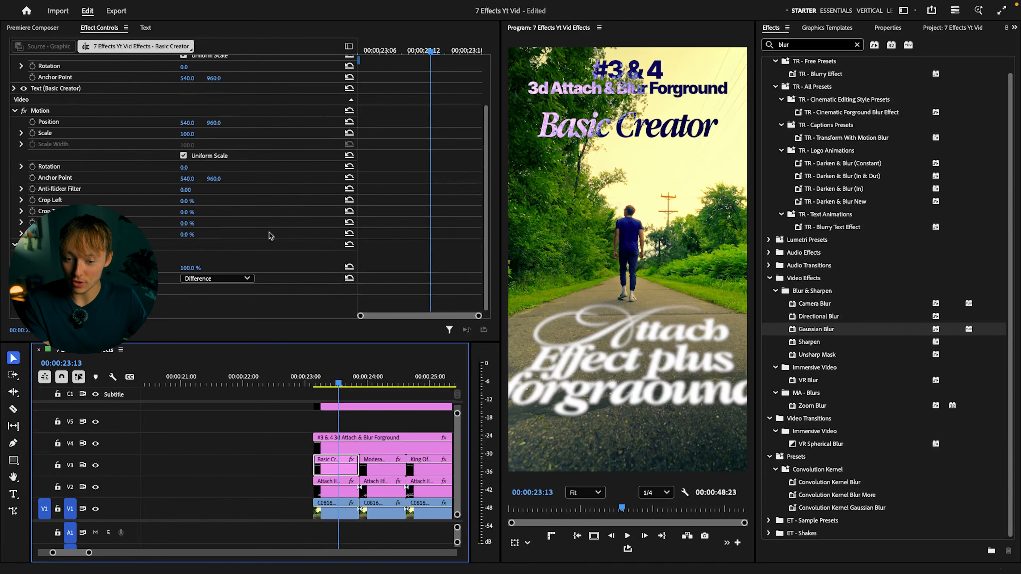
Set the blend mode of the first Attach Effect plus forgraound title on V2 to Overlay
{"action": "left_click", "coordinate": [336, 485]}
{"action": "scroll", "coordinate": [225, 242], "scroll_direction": "down", "scroll_amount": 3}
{"action": "left_click", "coordinate": [240, 278]}
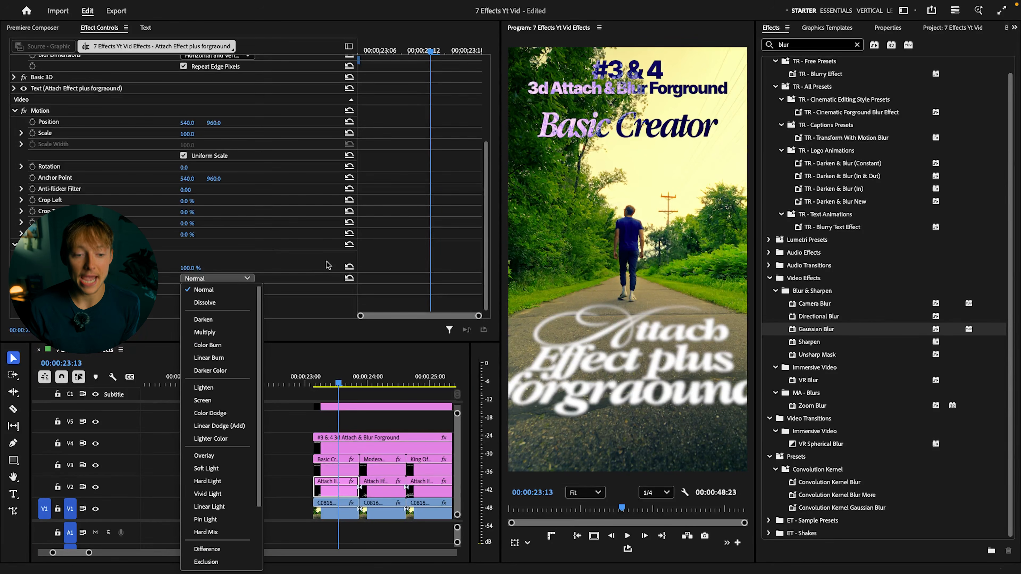
{"action": "scroll", "coordinate": [231, 382], "scroll_direction": "down", "scroll_amount": 2}
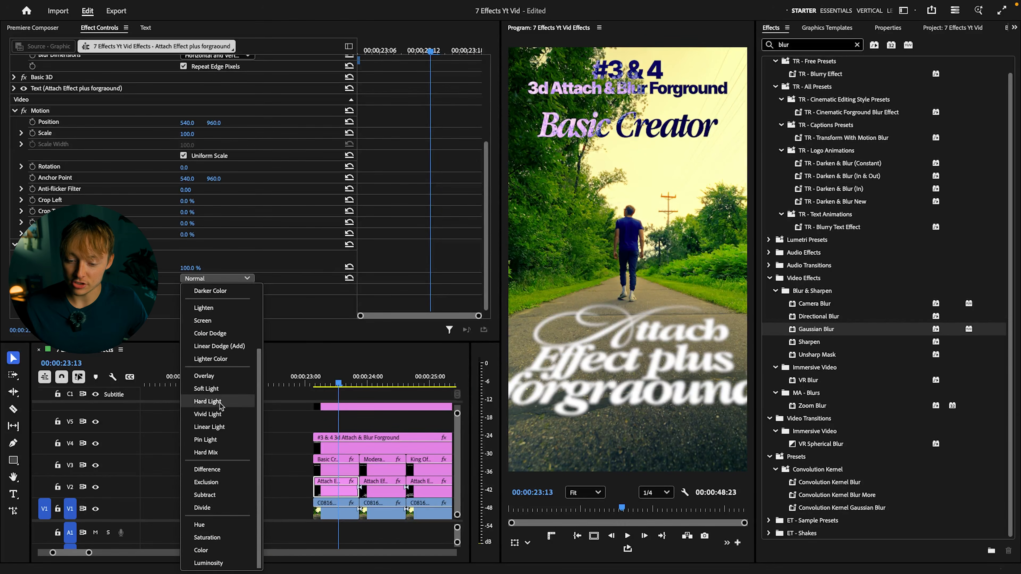
{"action": "left_click", "coordinate": [204, 376]}
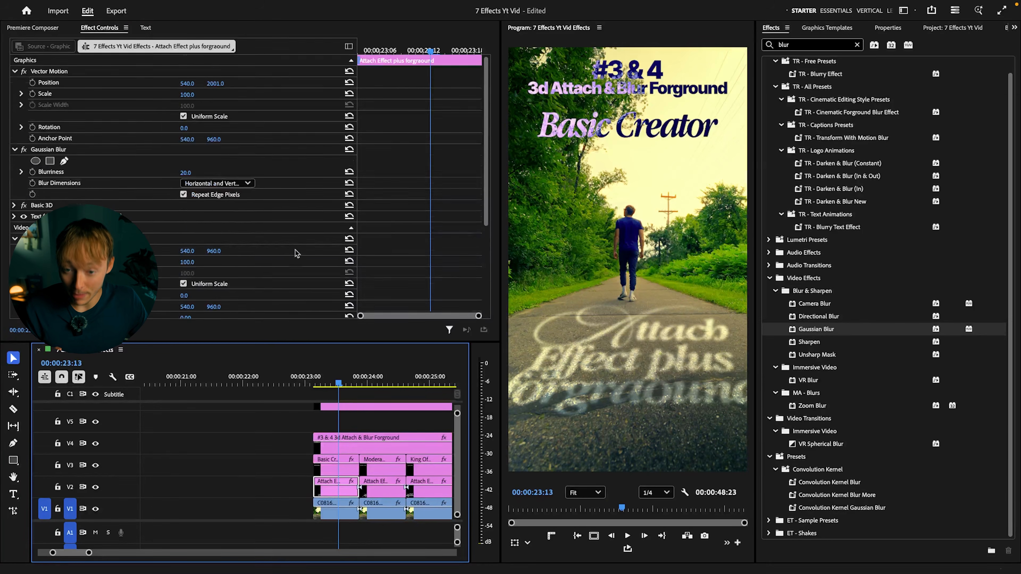
Collapse the title's Motion properties and scrub through the clip to check the overlaid text on the road
{"action": "scroll", "coordinate": [298, 250], "scroll_direction": "down", "scroll_amount": 5}
{"action": "scroll", "coordinate": [294, 244], "scroll_direction": "up", "scroll_amount": 2}
{"action": "left_click", "coordinate": [16, 153]}
{"action": "scroll", "coordinate": [125, 210], "scroll_direction": "up", "scroll_amount": 1}
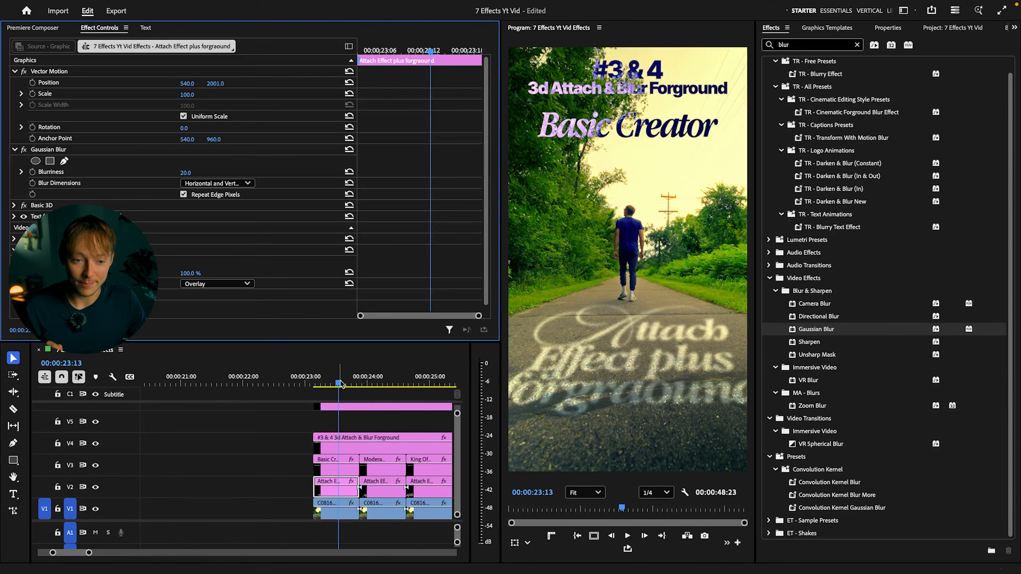
{"action": "left_click", "coordinate": [384, 383]}
{"action": "left_click_drag", "start_coordinate": [384, 384], "coordinate": [346, 384]}
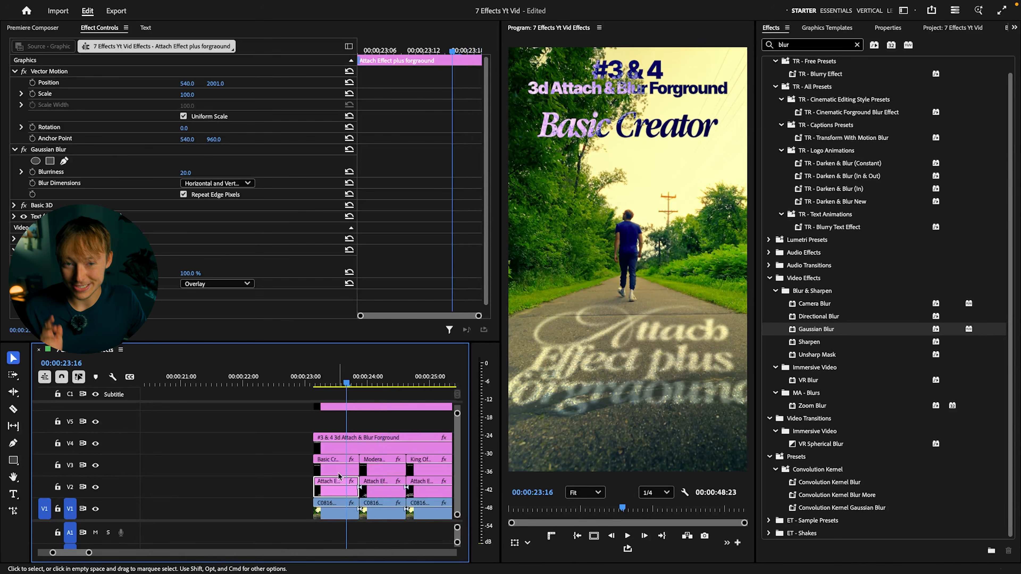
Add a free-draw mask to the Gaussian Blur effect on the first Attach Effect plus forgraound title on V2
{"action": "left_click", "coordinate": [57, 150]}
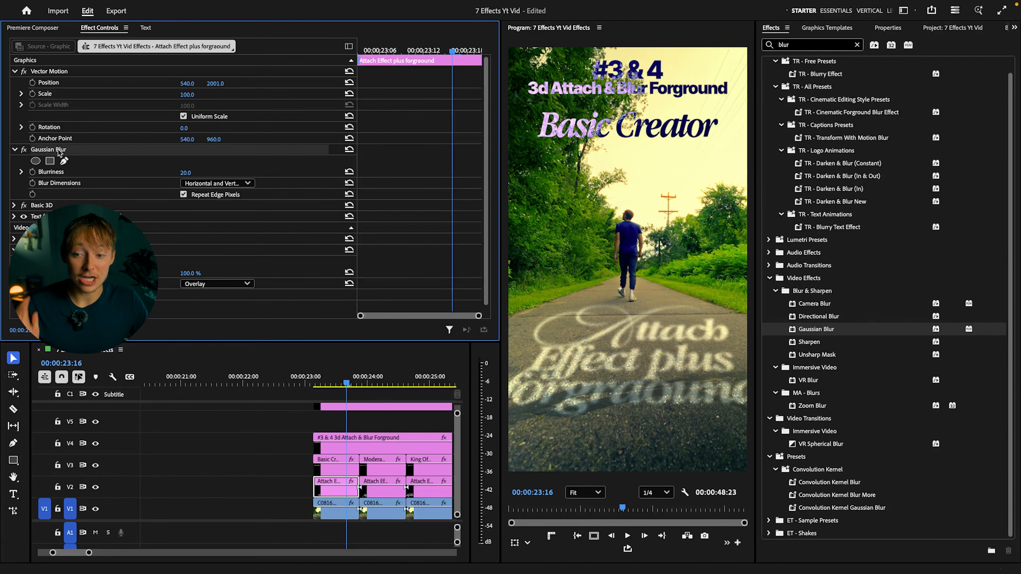
{"action": "scroll", "coordinate": [633, 342], "scroll_direction": "down", "scroll_amount": 4}
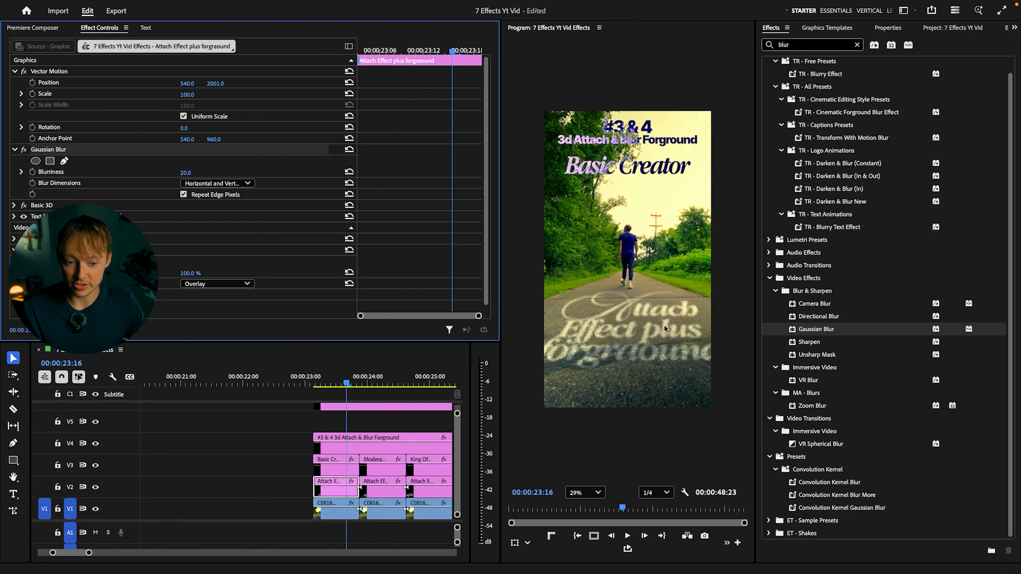
{"action": "left_click", "coordinate": [65, 161]}
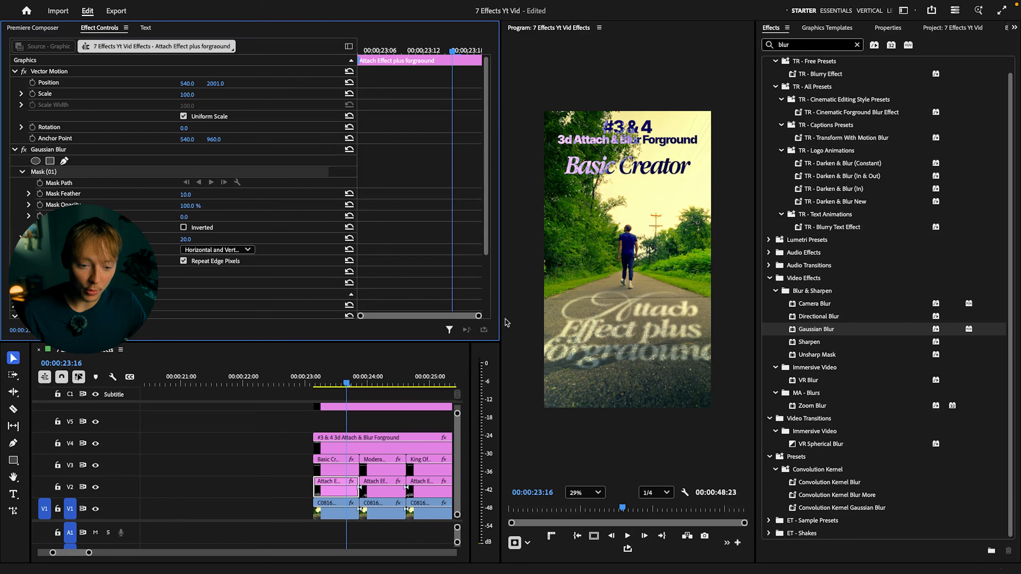
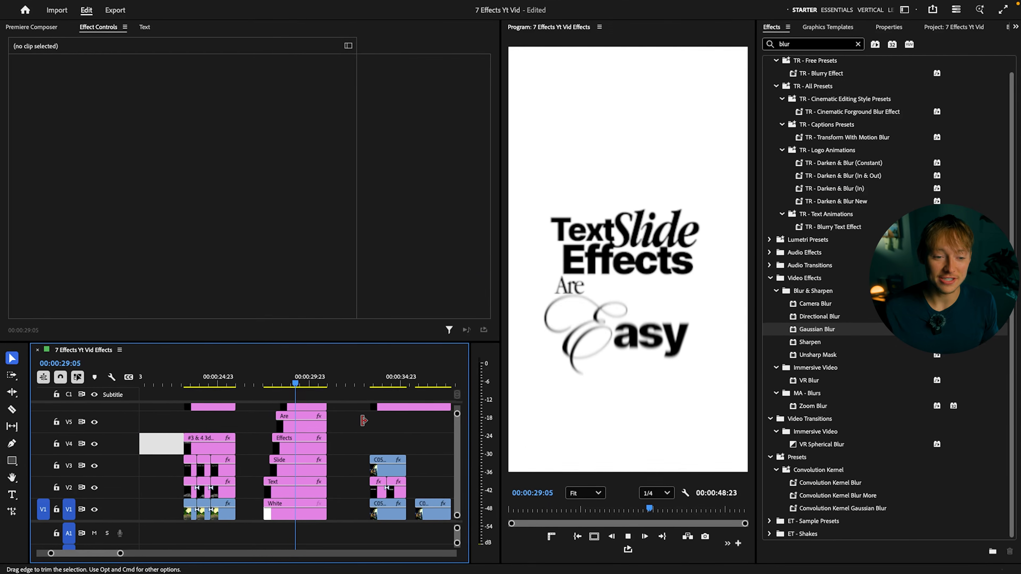
Play through the Text Slide Effects Are Easy titles to examine how each word slides in
{"action": "key", "text": "space"}
{"action": "left_click_drag", "start_coordinate": [303, 377], "coordinate": [249, 383]}
{"action": "key", "text": "space"}
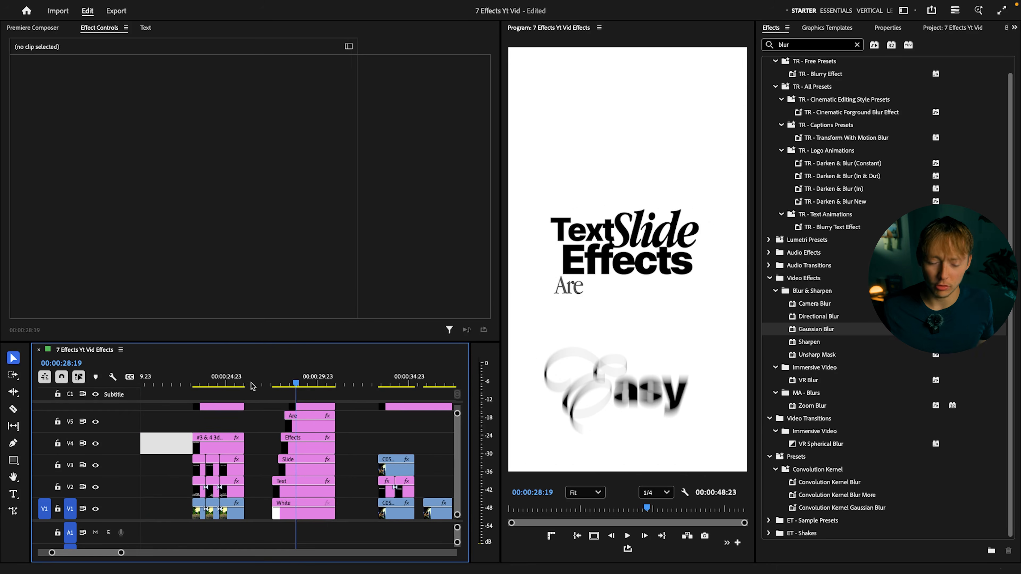
{"action": "left_click", "coordinate": [277, 382]}
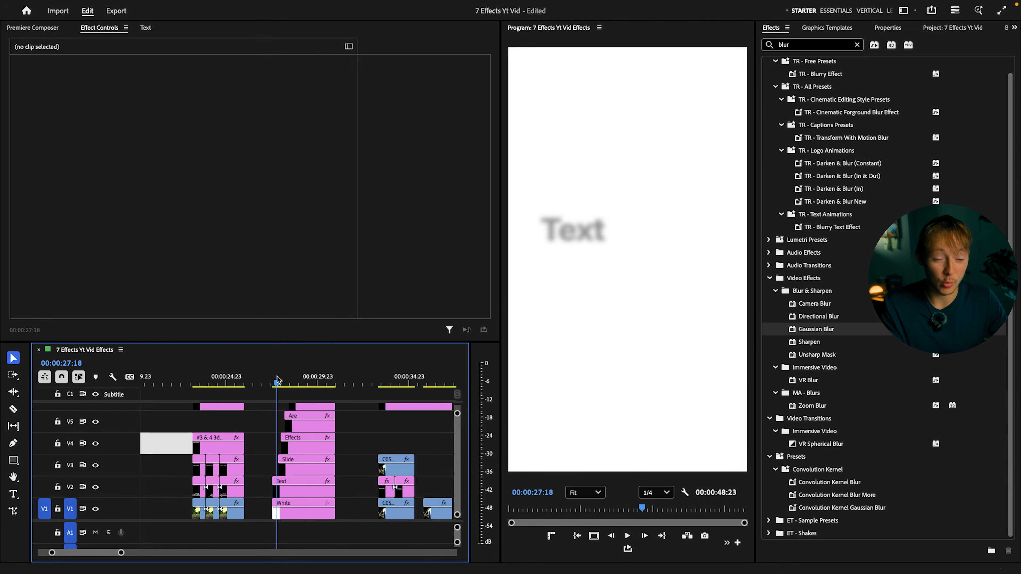
{"action": "key", "text": "space"}
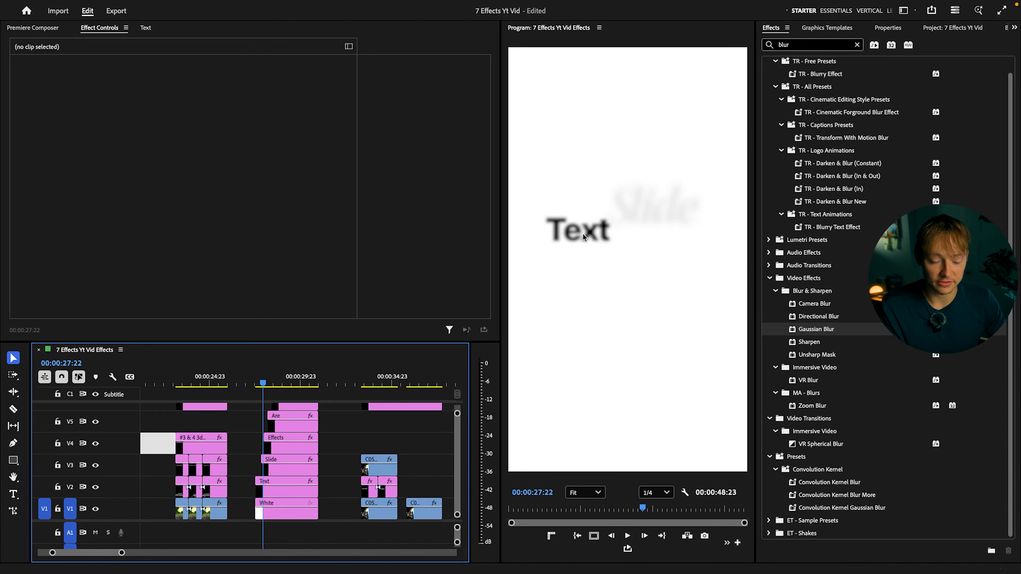
{"action": "key", "text": "space"}
{"action": "key", "text": "space"}
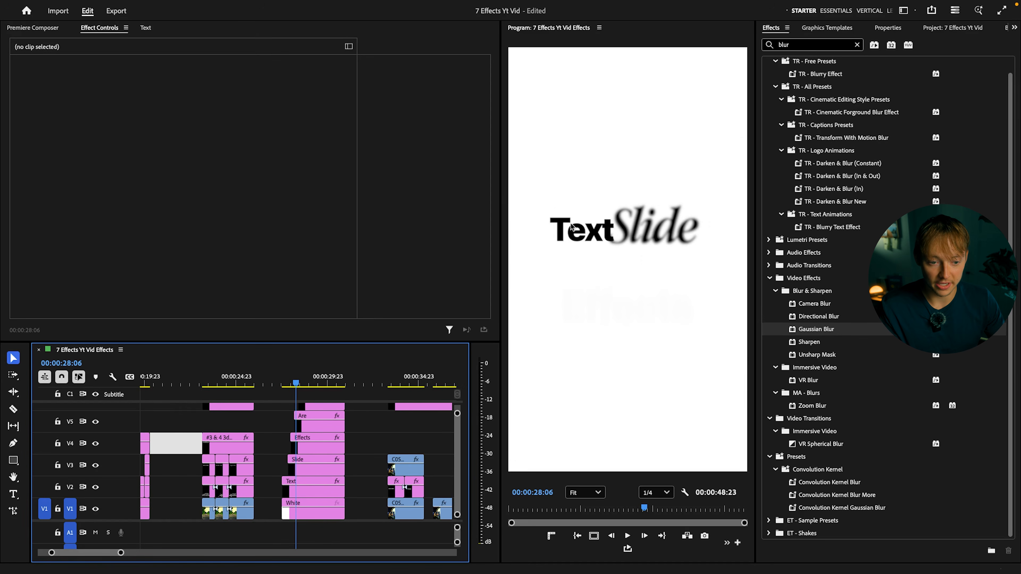
{"action": "key", "text": "space"}
{"action": "key", "text": "space"}
Remove the TR - Appear Right Gaussian Blur and Transform effects from the Text title on V2
{"action": "scroll", "coordinate": [304, 380], "scroll_direction": "up", "scroll_amount": 5}
{"action": "left_click_drag", "start_coordinate": [298, 379], "coordinate": [269, 383]}
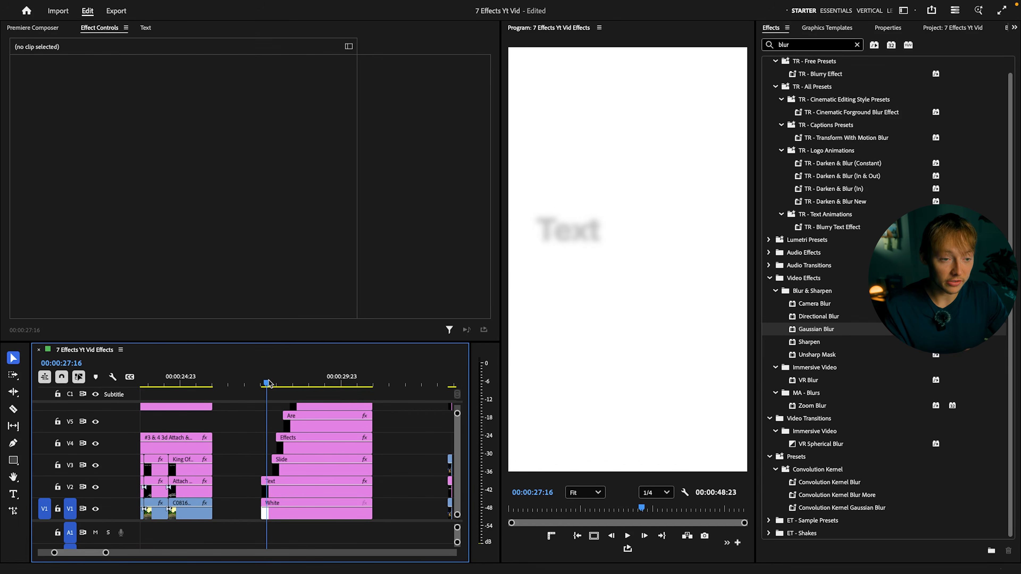
{"action": "left_click", "coordinate": [284, 488]}
{"action": "left_click", "coordinate": [110, 153]}
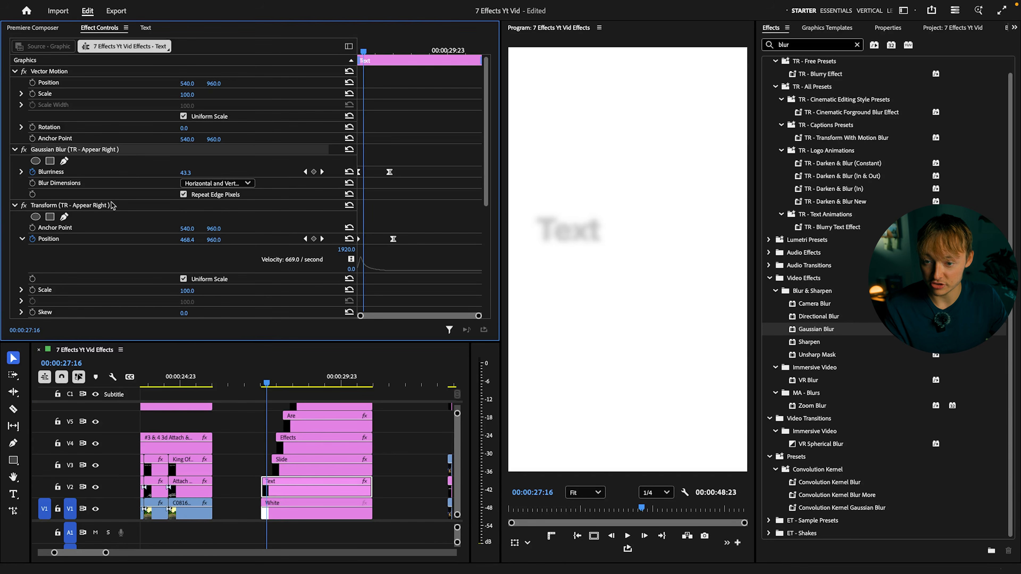
{"action": "key", "text": "Delete"}
{"action": "left_click", "coordinate": [102, 151]}
{"action": "key", "text": "Delete"}
Search the effects for "tra" and apply ET - Transform Preset to the Text title on V2
{"action": "left_click", "coordinate": [857, 45]}
{"action": "left_click", "coordinate": [802, 42]}
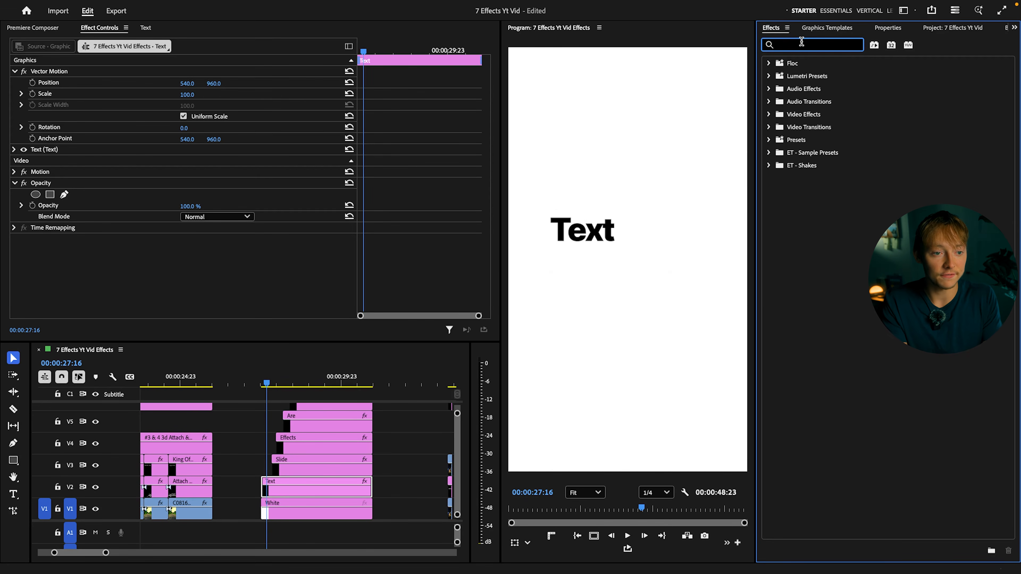
{"action": "type", "text": "tra"}
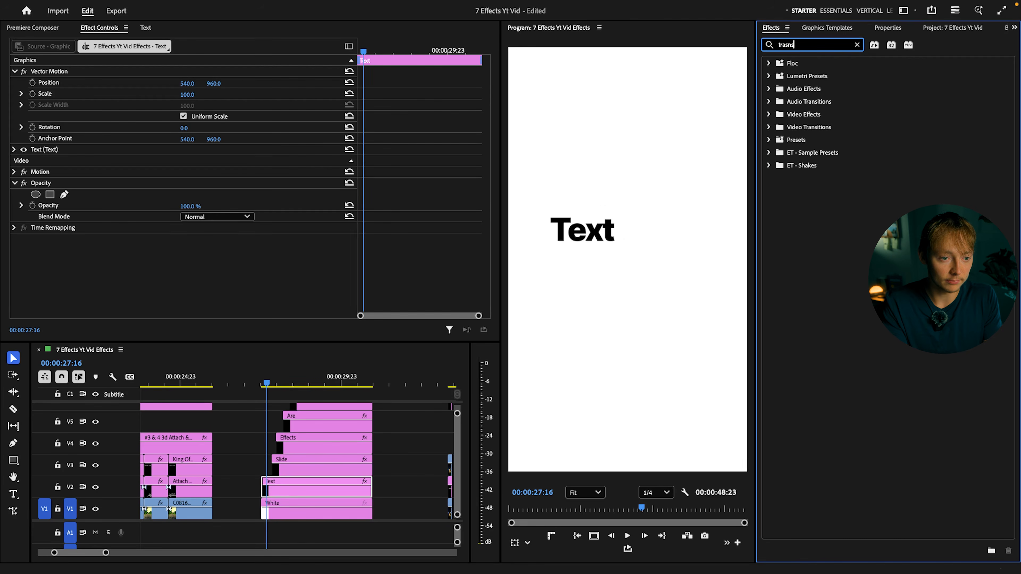
{"action": "left_click_drag", "start_coordinate": [839, 80], "coordinate": [313, 489]}
{"action": "scroll", "coordinate": [130, 209], "scroll_direction": "down", "scroll_amount": 2}
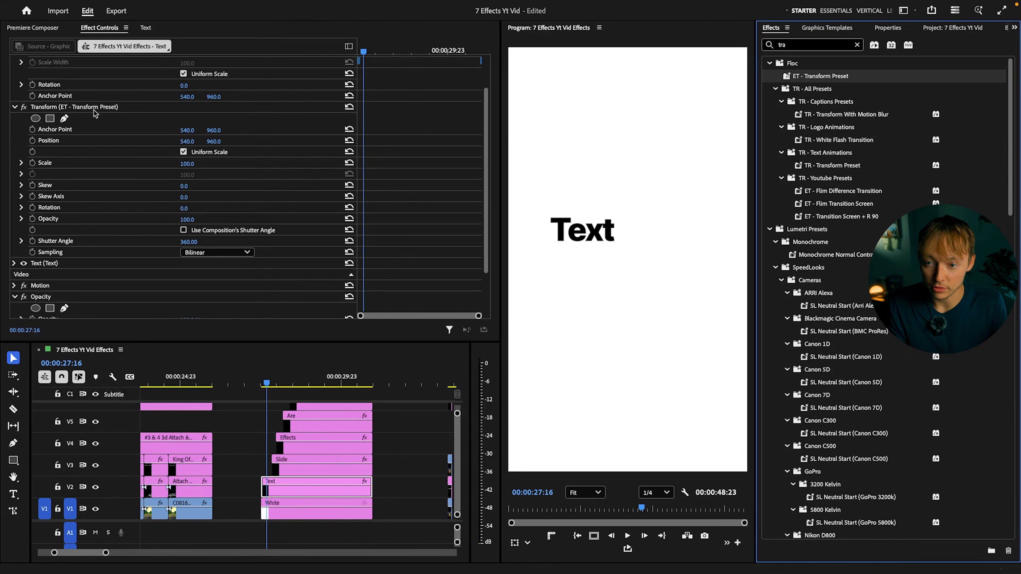
{"action": "left_click", "coordinate": [87, 108]}
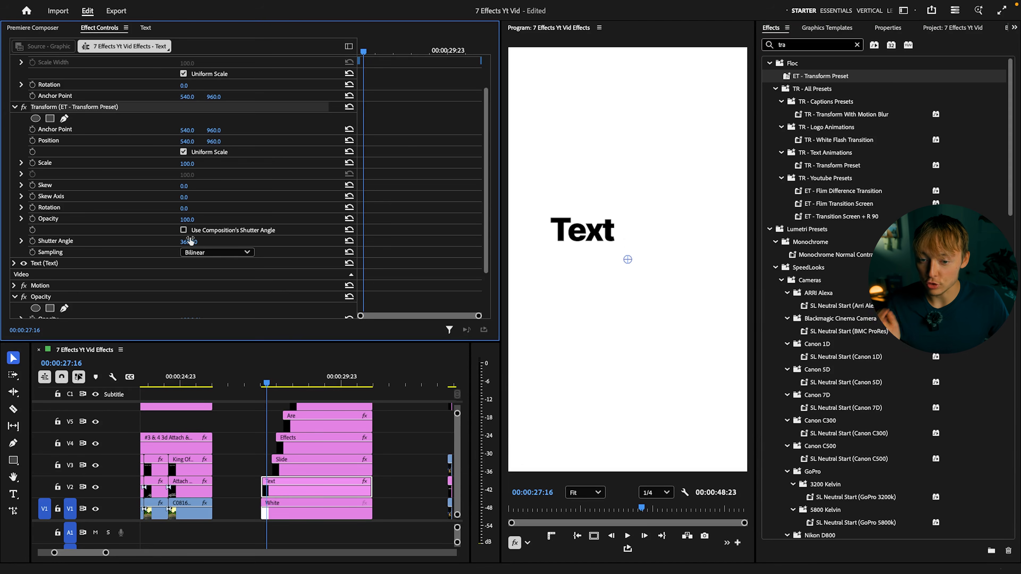
{"action": "left_click", "coordinate": [183, 231]}
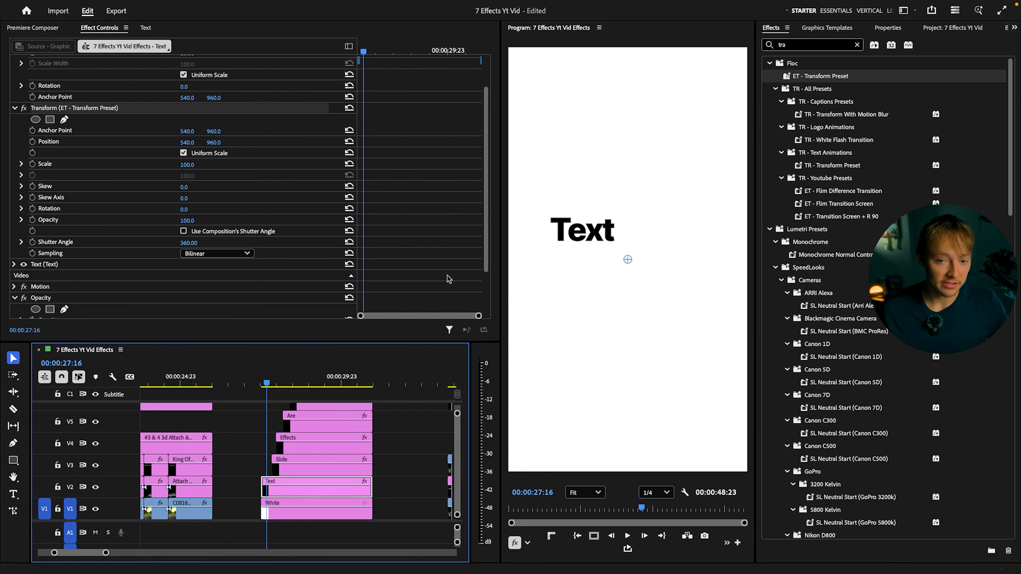
At 00:00:27:12, keyframe the Text title's Transform Opacity at 0 and its Position at 540, 785
{"action": "left_click_drag", "start_coordinate": [370, 53], "coordinate": [359, 53]}
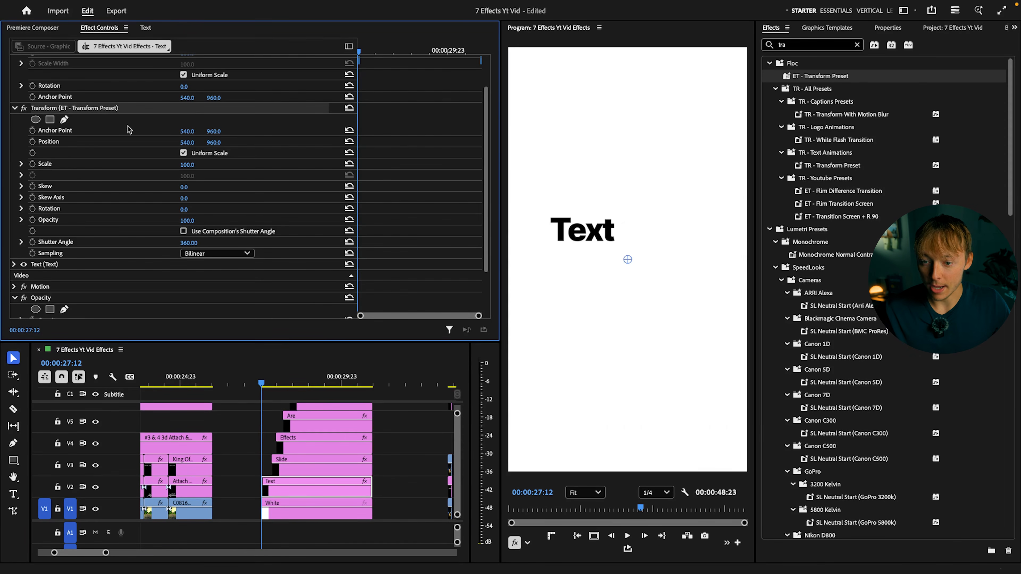
{"action": "left_click", "coordinate": [32, 220]}
{"action": "left_click", "coordinate": [187, 220]}
{"action": "type", "text": "0"}
{"action": "key", "text": "Return"}
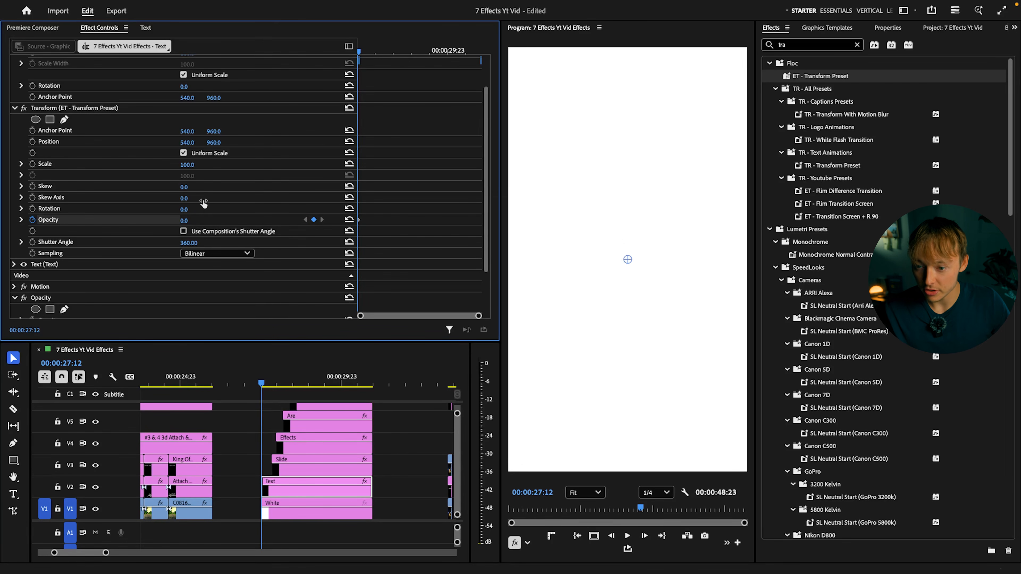
{"action": "left_click", "coordinate": [32, 142]}
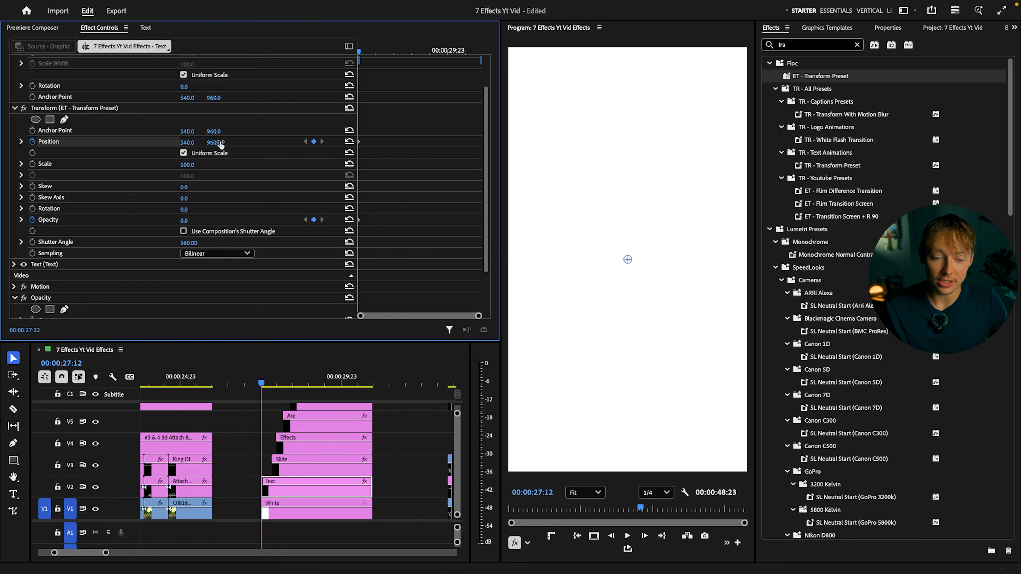
{"action": "left_click_drag", "start_coordinate": [213, 142], "coordinate": [169, 142]}
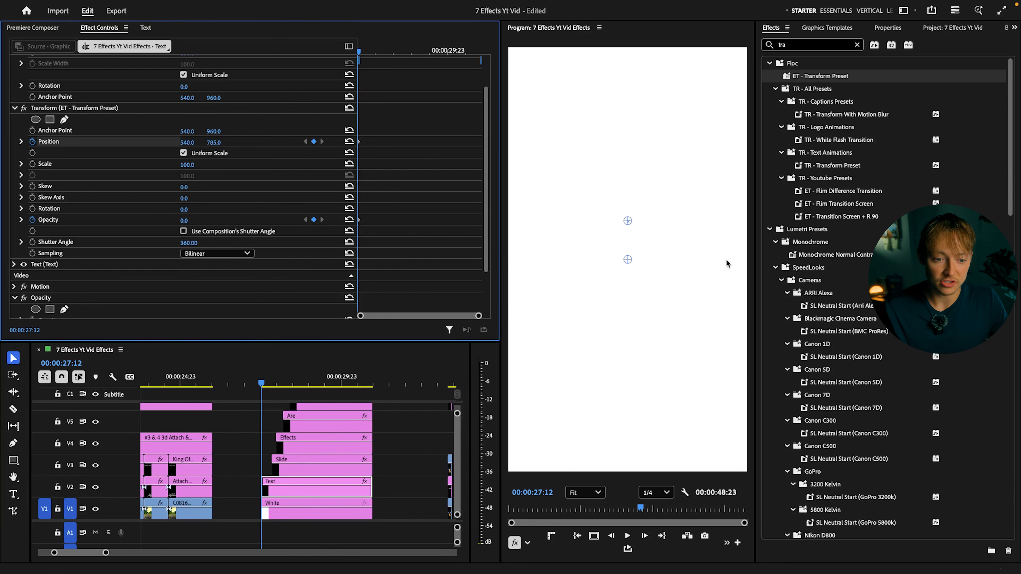
At 00:00:28:08, reset the Transform Position to 540, 960 and Opacity to 100 to add end keyframes
{"action": "left_click_drag", "start_coordinate": [366, 54], "coordinate": [389, 53]}
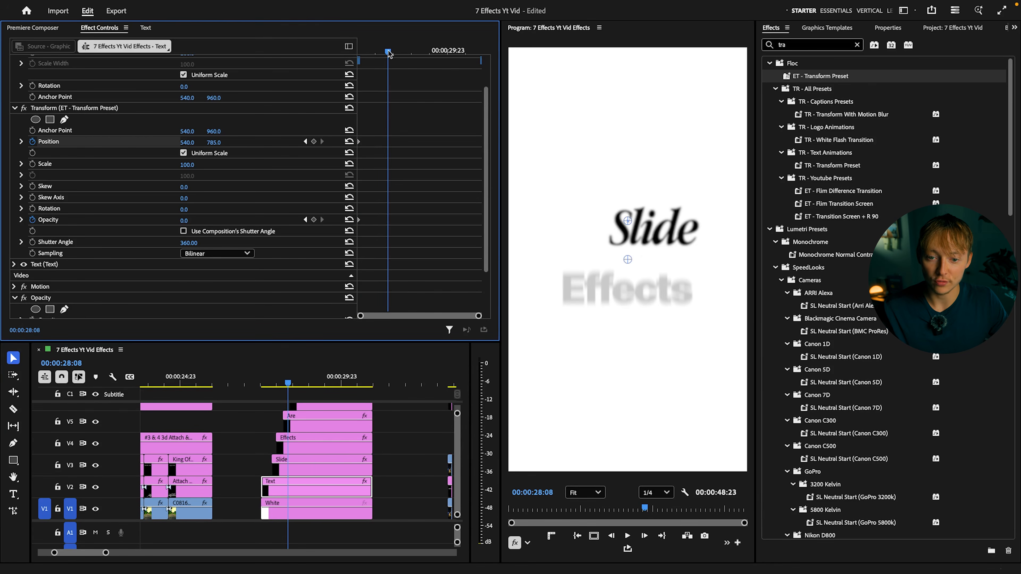
{"action": "left_click", "coordinate": [349, 141]}
{"action": "left_click", "coordinate": [349, 220]}
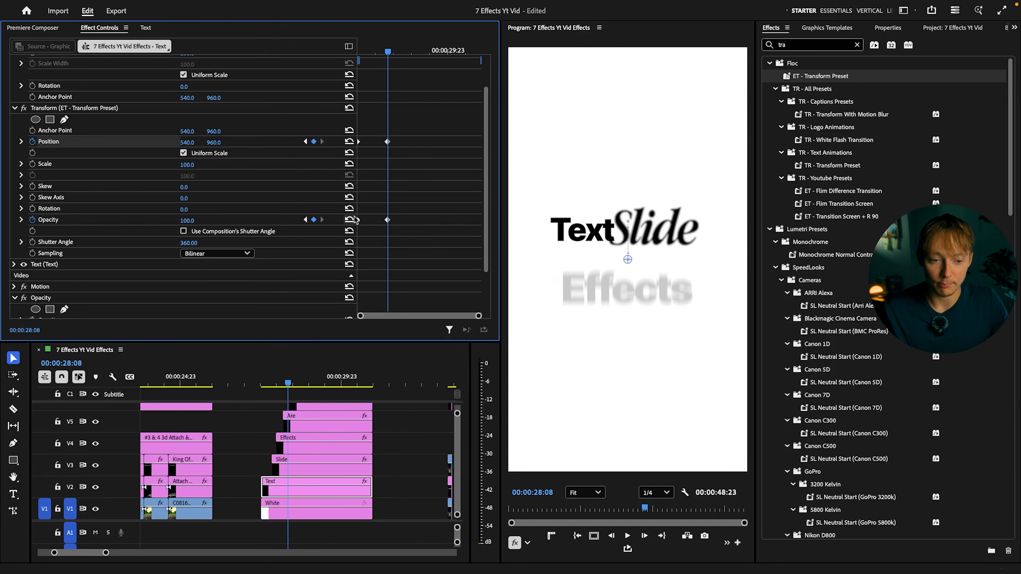
Play the Text title's keyframed slide-in from the clip's start to check its motion
{"action": "key", "text": "Up"}
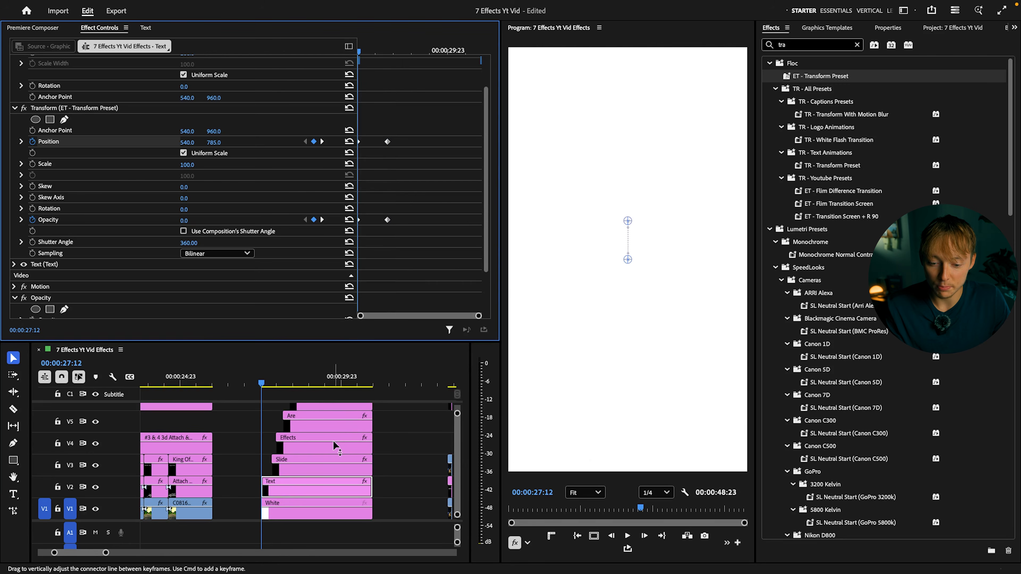
{"action": "key", "text": "space"}
{"action": "key", "text": "space"}
{"action": "key", "text": "space"}
{"action": "key", "text": "space"}
{"action": "key", "text": "space"}
{"action": "left_click_drag", "start_coordinate": [390, 49], "coordinate": [336, 63]}
{"action": "key", "text": "space"}
Apply Ease In temporal interpolation to the Text title's Transform Position and Opacity keyframes
{"action": "left_click_drag", "start_coordinate": [441, 123], "coordinate": [359, 240]}
{"action": "right_click", "coordinate": [387, 144]}
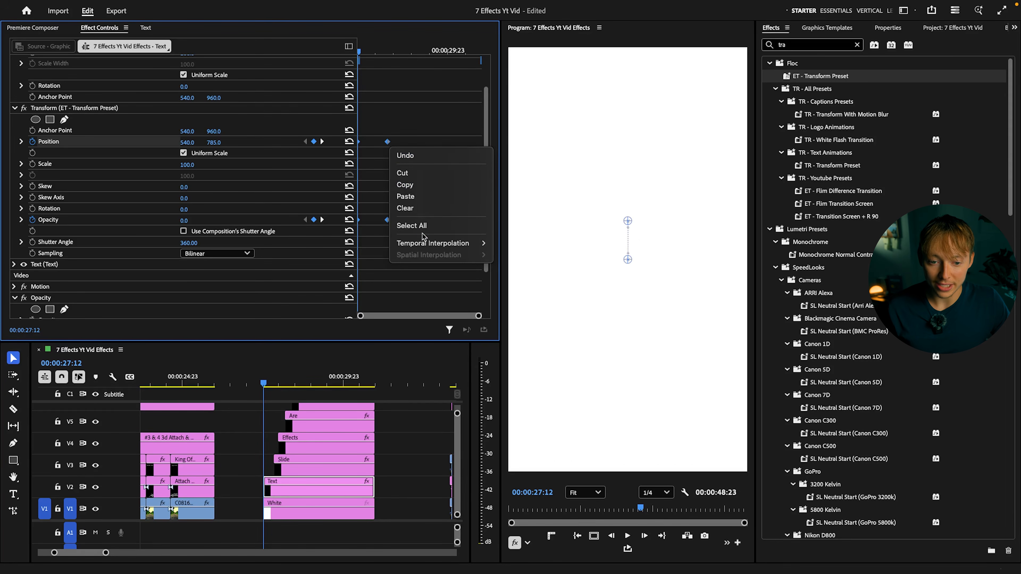
{"action": "mouse_move", "coordinate": [427, 245]}
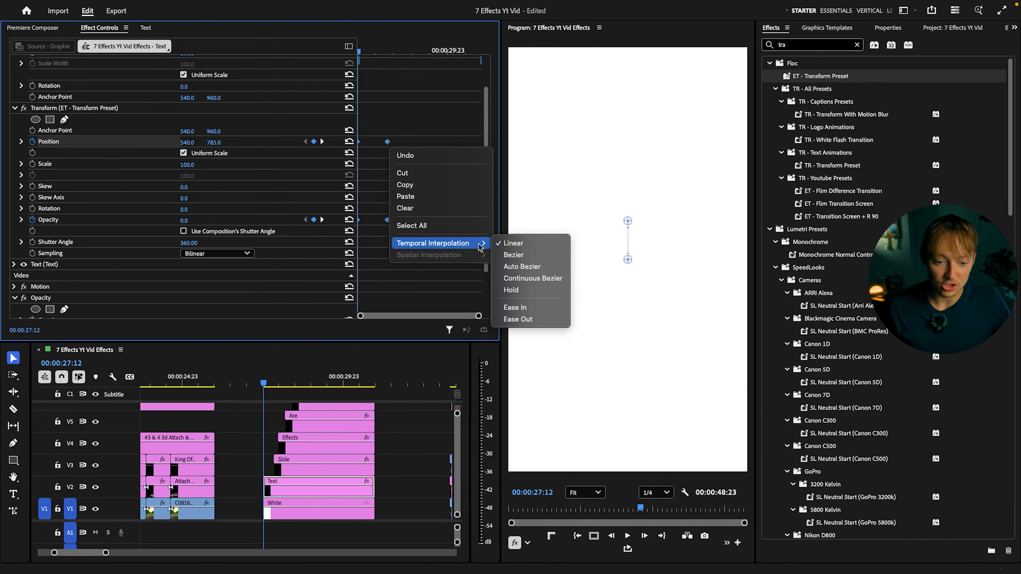
{"action": "left_click", "coordinate": [519, 308]}
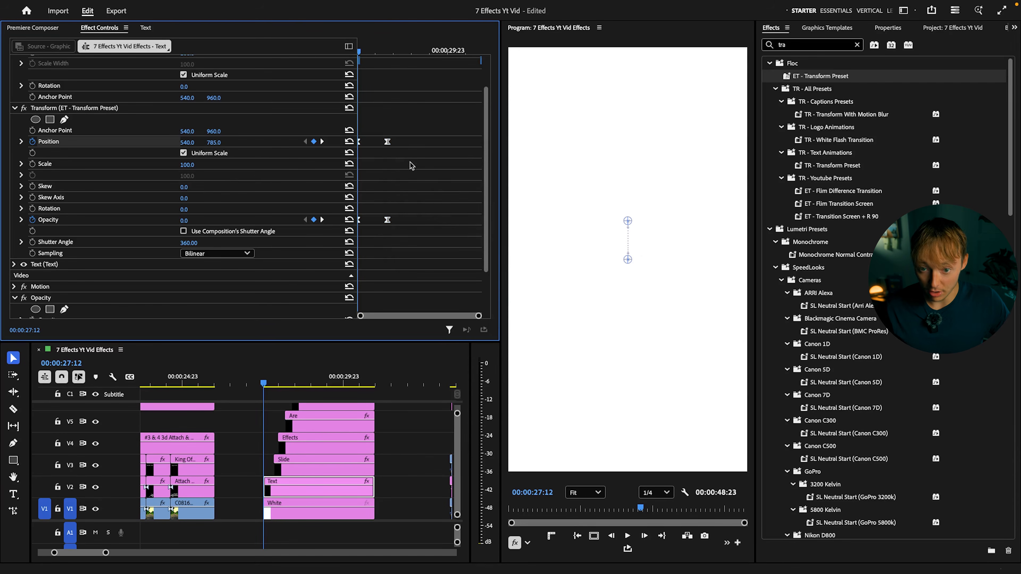
Reshape the Transform Position velocity graph to start at zero, peak early and ease out gradually into the end keyframe
{"action": "left_click", "coordinate": [21, 141]}
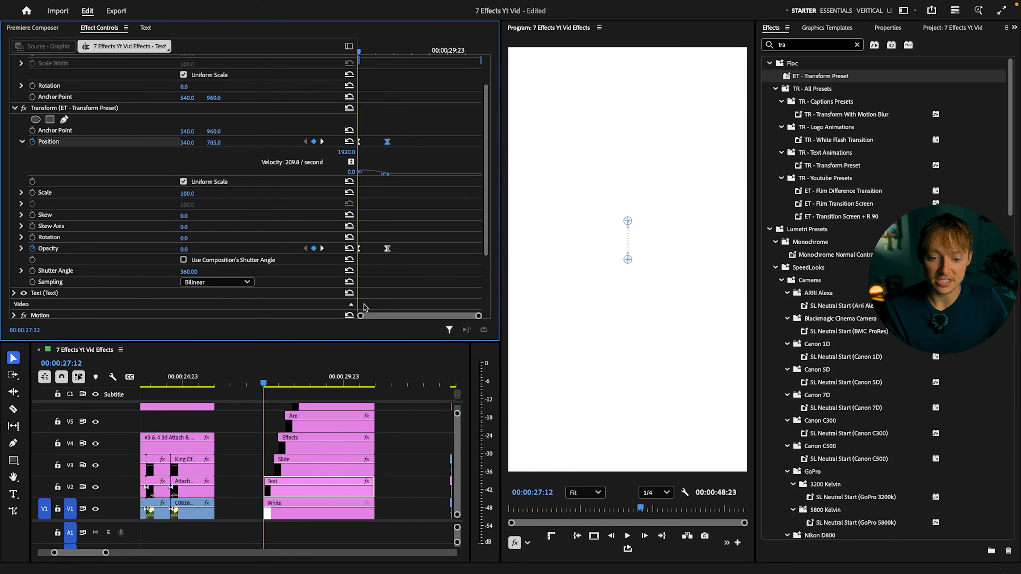
{"action": "left_click_drag", "start_coordinate": [360, 316], "coordinate": [373, 315]}
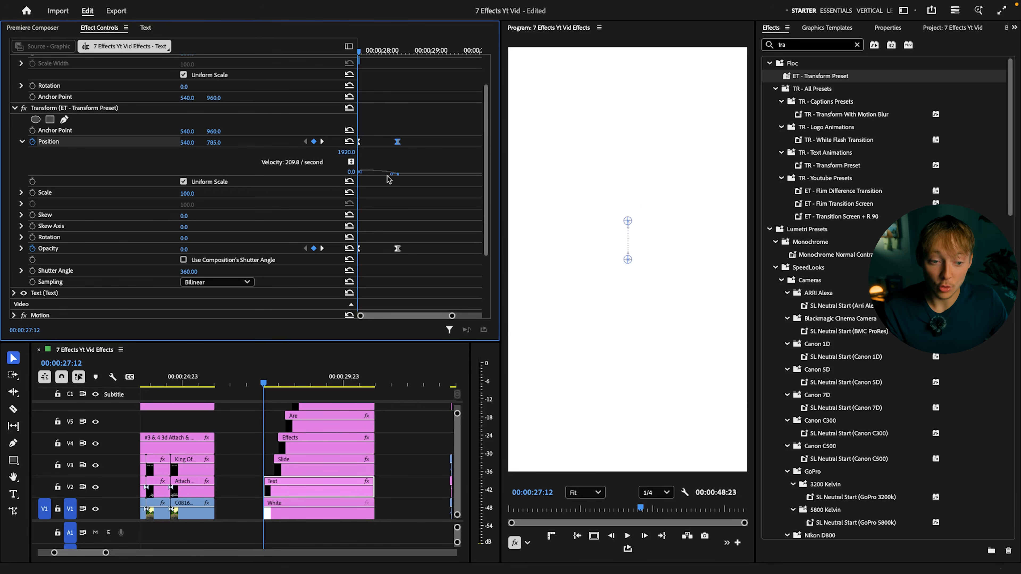
{"action": "left_click", "coordinate": [273, 380]}
{"action": "key", "text": "space"}
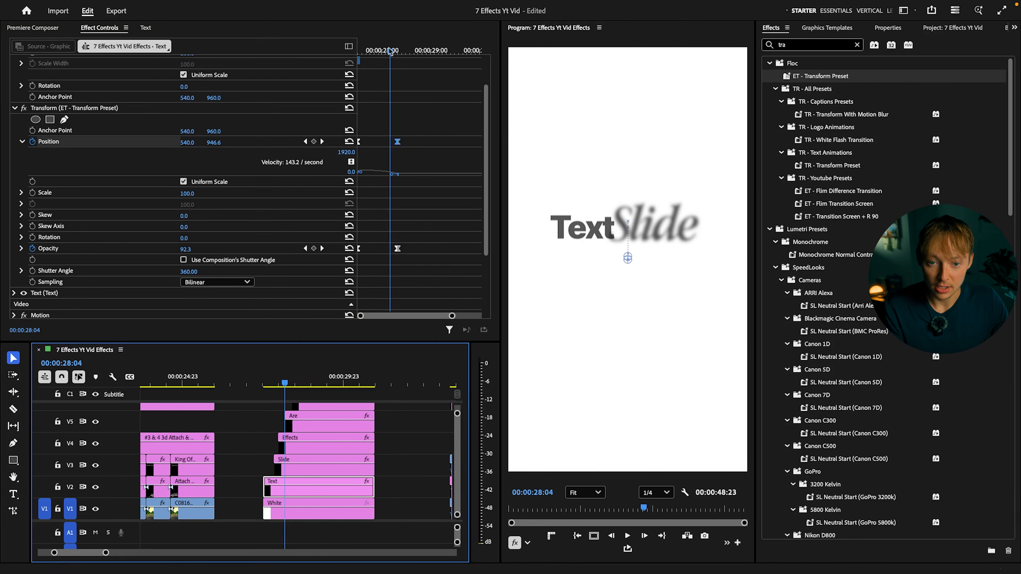
{"action": "left_click", "coordinate": [431, 131]}
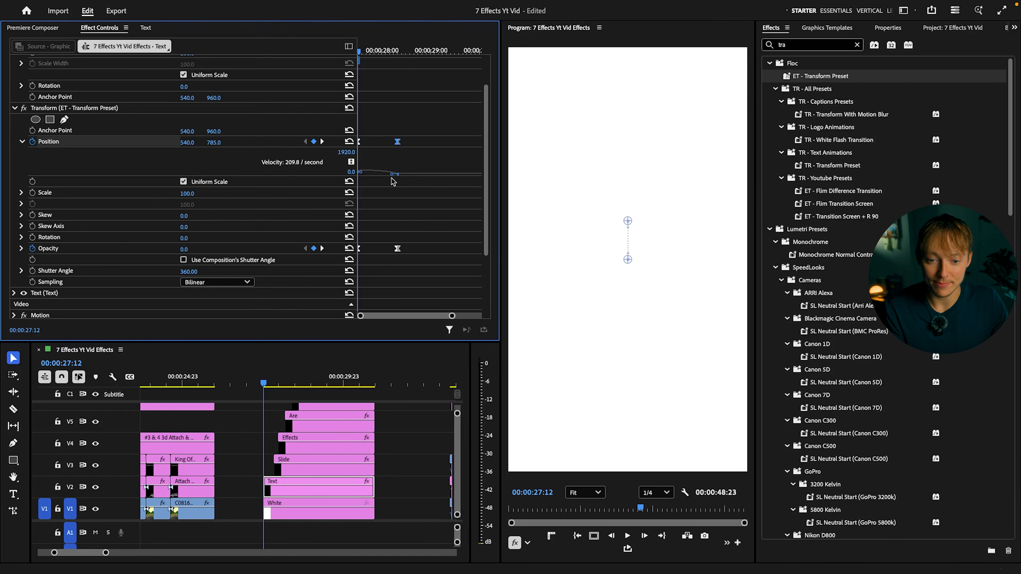
{"action": "left_click_drag", "start_coordinate": [394, 178], "coordinate": [339, 184]}
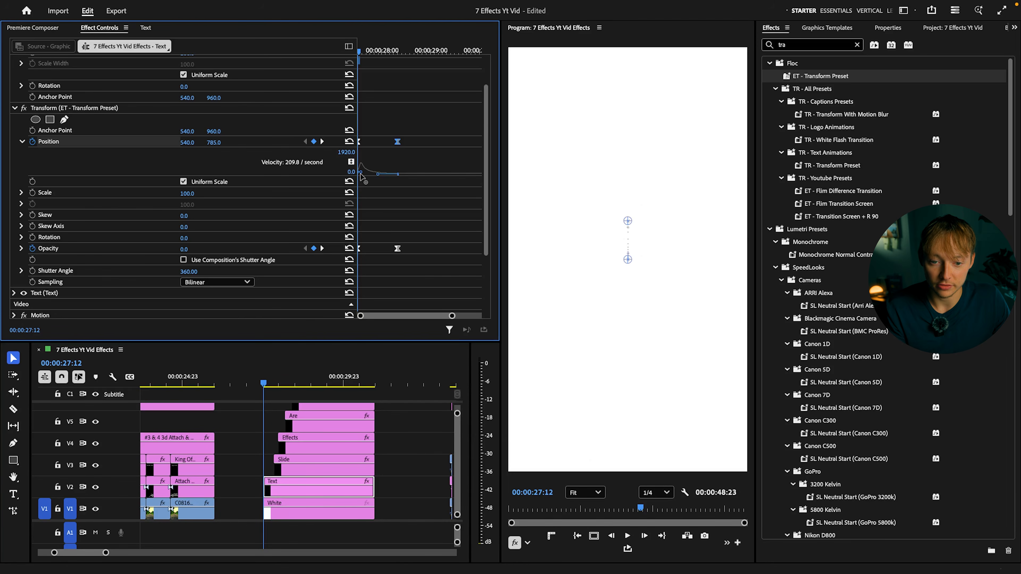
{"action": "left_click_drag", "start_coordinate": [361, 172], "coordinate": [360, 182]}
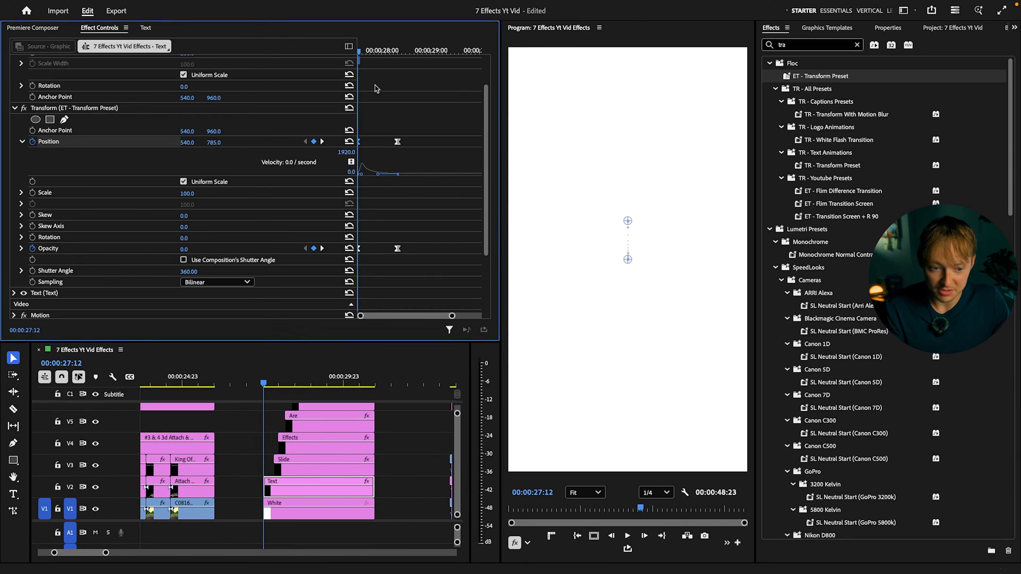
Play back the Text title's eased slide-in and the complete Text Slide Effects Are Easy sequence
{"action": "key", "text": "space"}
{"action": "left_click_drag", "start_coordinate": [298, 381], "coordinate": [266, 382]}
{"action": "key", "text": "space"}
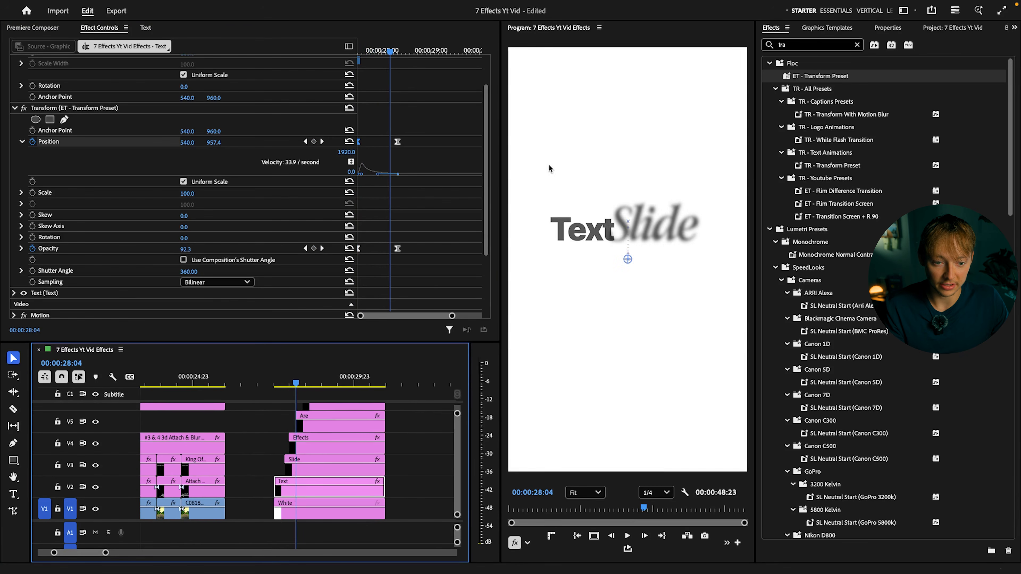
{"action": "left_click_drag", "start_coordinate": [372, 50], "coordinate": [359, 51]}
{"action": "key", "text": "space"}
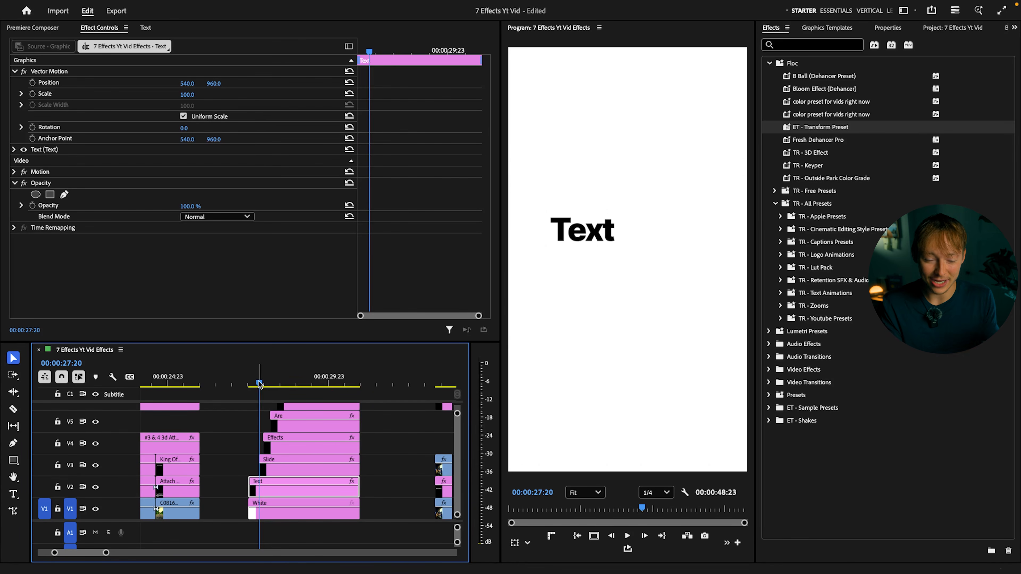
{"action": "key", "text": "space"}
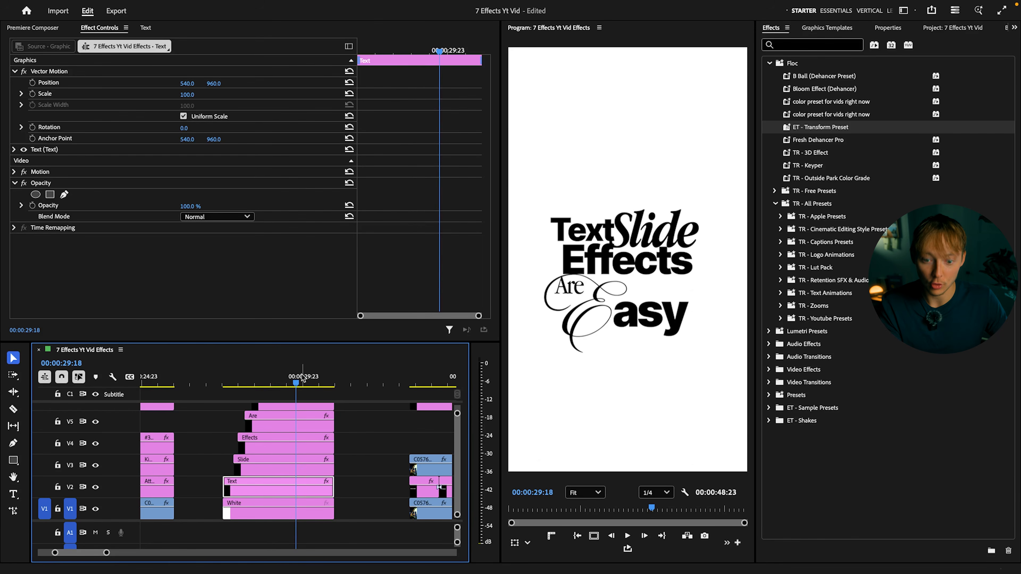
{"action": "left_click", "coordinate": [246, 382]}
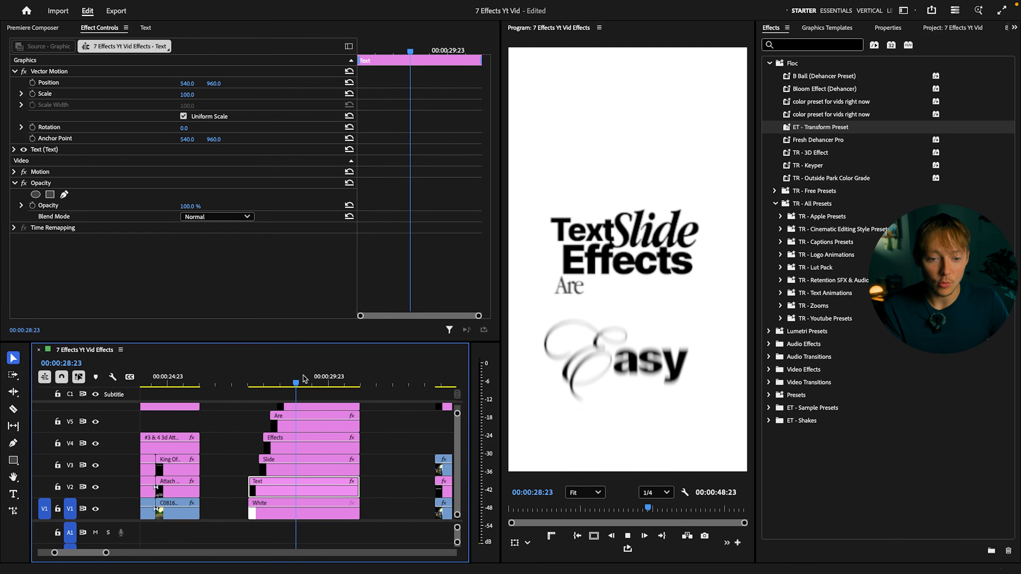
Apply the TR - Appear Up caption preset to the Text title clip
{"action": "key", "text": "space"}
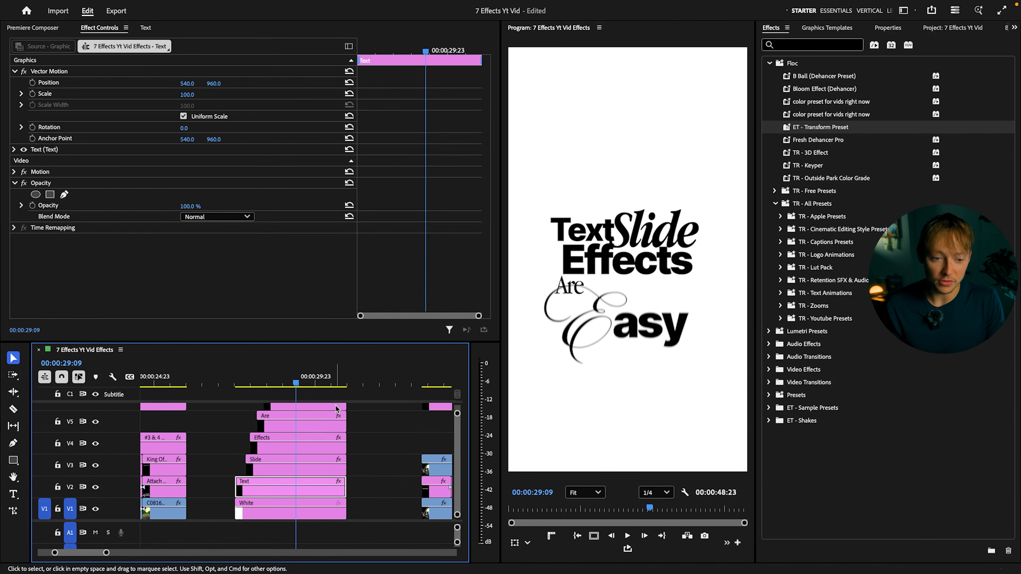
{"action": "left_click", "coordinate": [599, 302]}
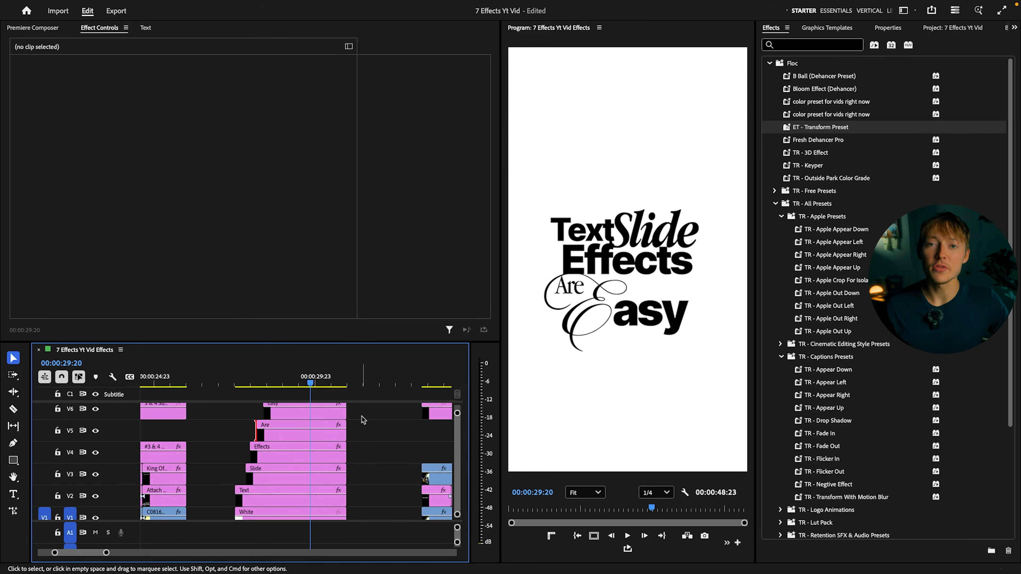
{"action": "scroll", "coordinate": [361, 417], "scroll_direction": "down", "scroll_amount": 1}
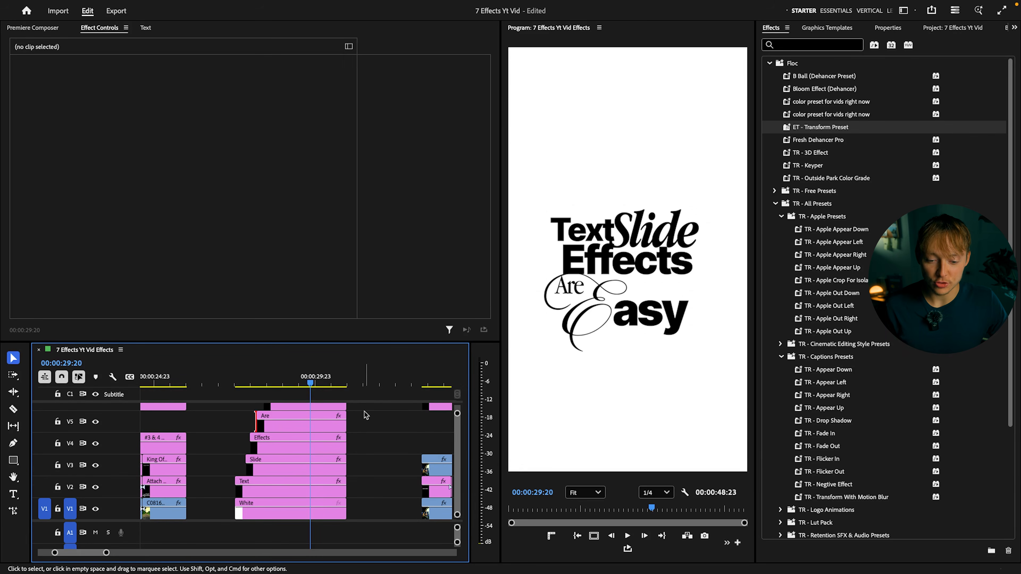
{"action": "left_click", "coordinate": [298, 488]}
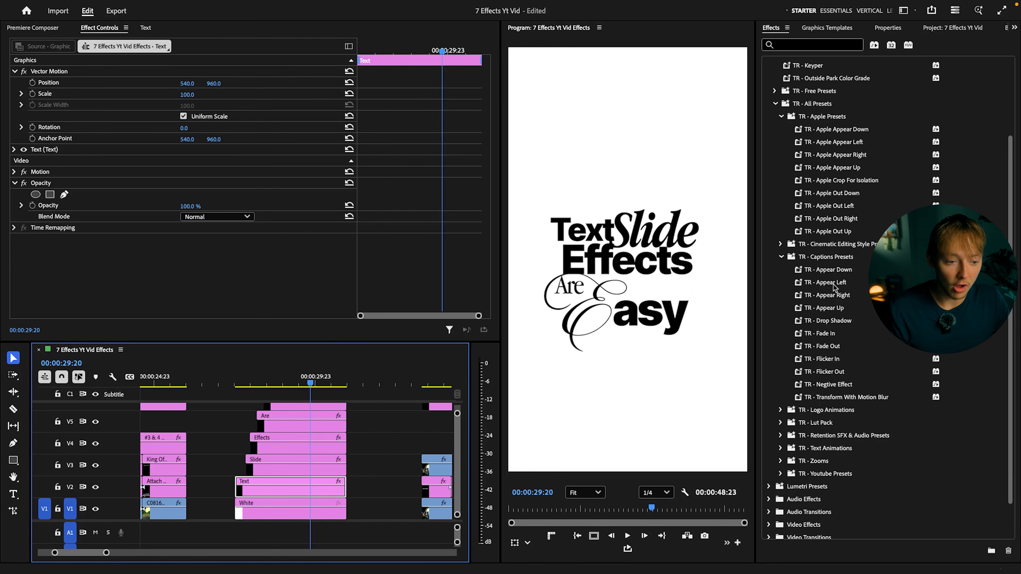
{"action": "left_click_drag", "start_coordinate": [842, 310], "coordinate": [293, 485]}
Play the Text title from its clip start to check the Appear Up animation
{"action": "left_click", "coordinate": [276, 376]}
{"action": "left_click_drag", "start_coordinate": [274, 375], "coordinate": [237, 375]}
{"action": "key", "text": "space"}
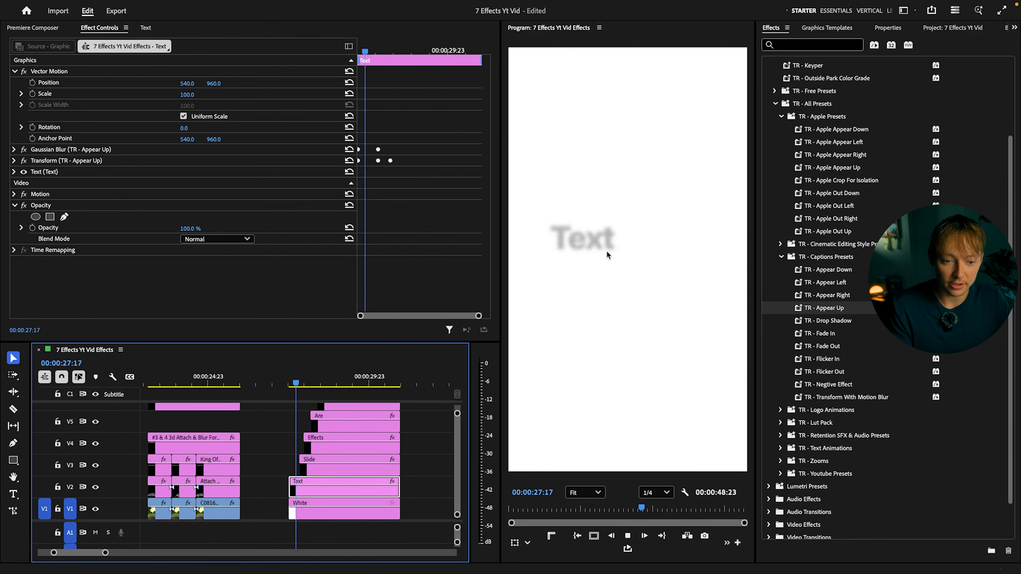
Apply the TR - Appear Right preset to the Slide title and TR - Flicker In to the Effects title
{"action": "left_click", "coordinate": [331, 467]}
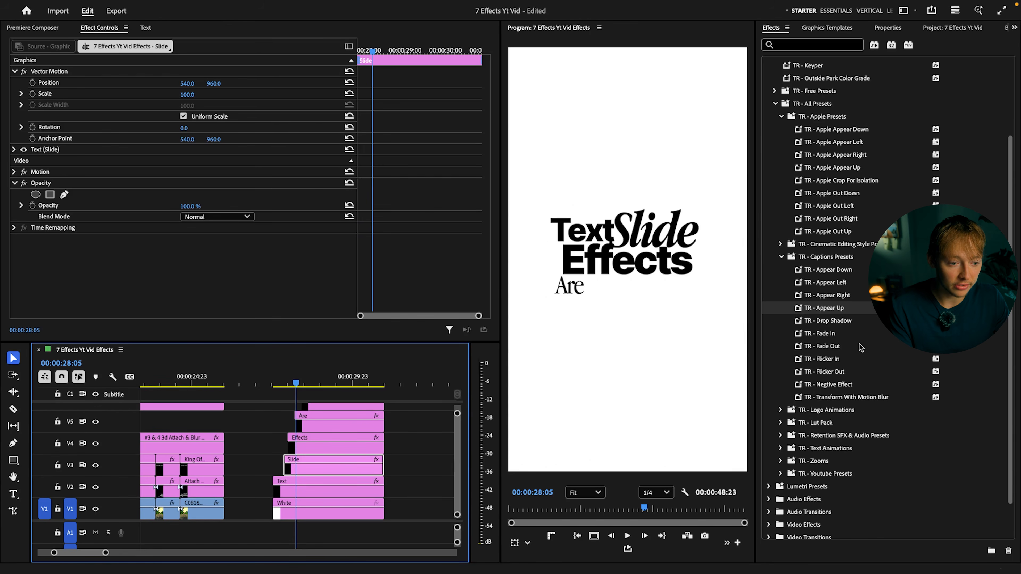
{"action": "left_click_drag", "start_coordinate": [851, 296], "coordinate": [313, 461]}
{"action": "left_click", "coordinate": [352, 445]}
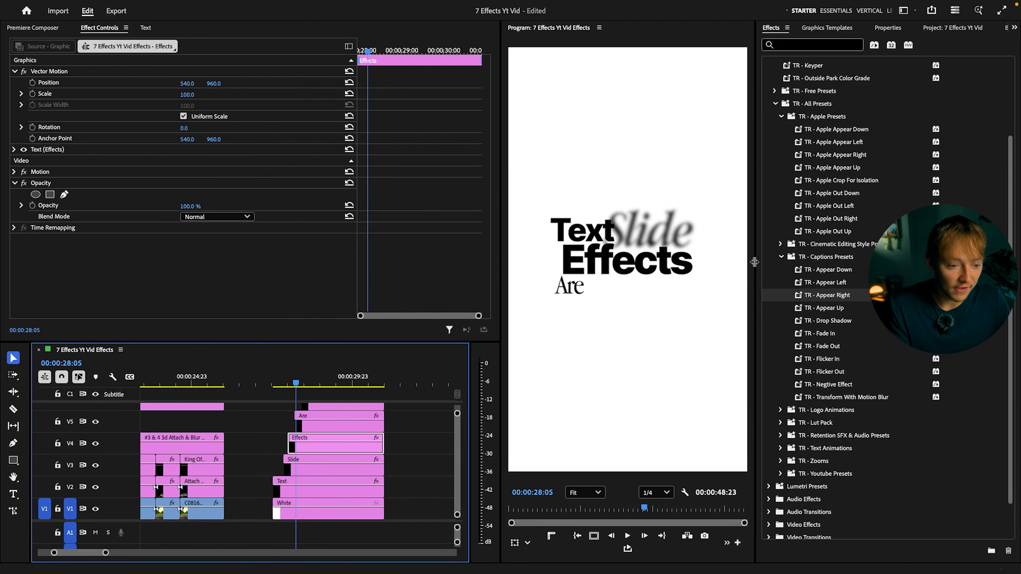
{"action": "left_click_drag", "start_coordinate": [823, 358], "coordinate": [345, 449]}
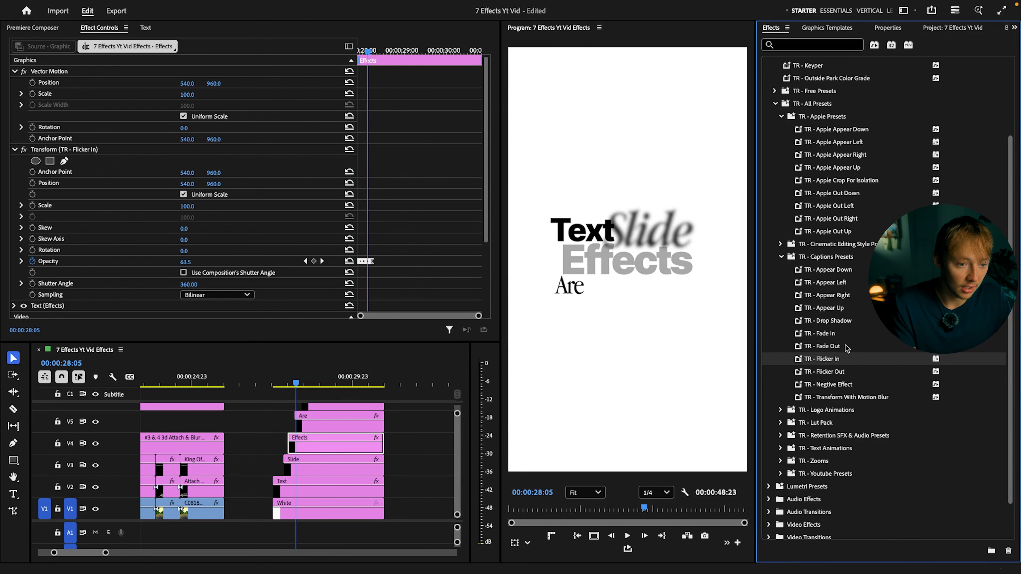
Add the TR - Fade In caption preset to the Effects title on top of its flicker
{"action": "scroll", "coordinate": [836, 171], "scroll_direction": "up", "scroll_amount": 1}
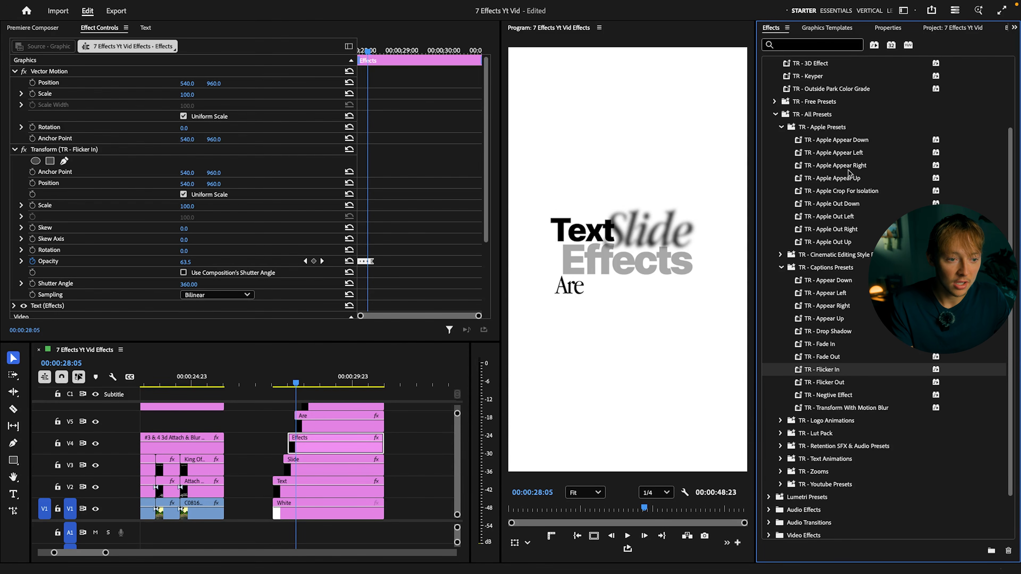
{"action": "scroll", "coordinate": [841, 320], "scroll_direction": "down", "scroll_amount": 5}
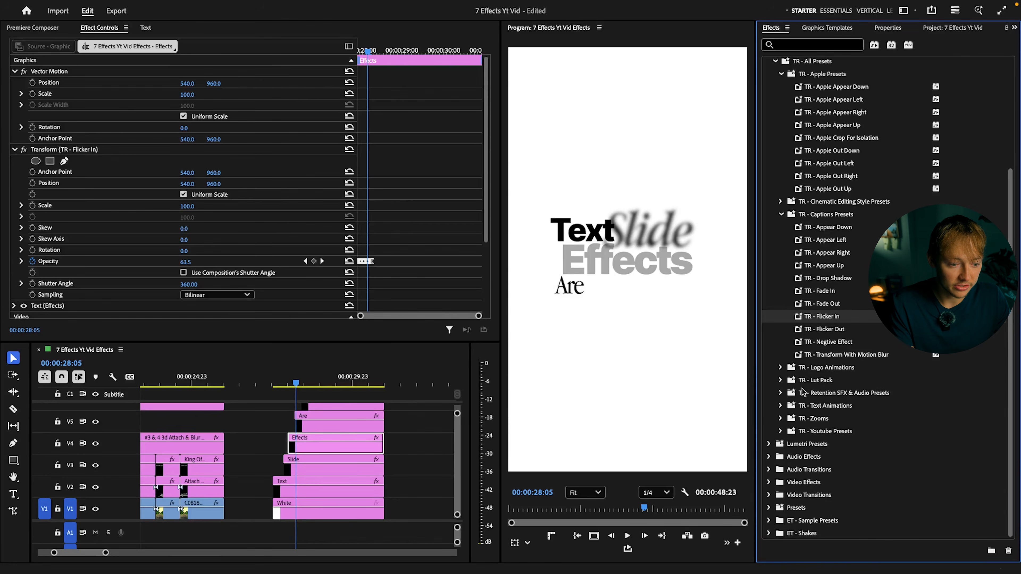
{"action": "scroll", "coordinate": [838, 316], "scroll_direction": "up", "scroll_amount": 1}
{"action": "left_click_drag", "start_coordinate": [327, 445], "coordinate": [326, 449]}
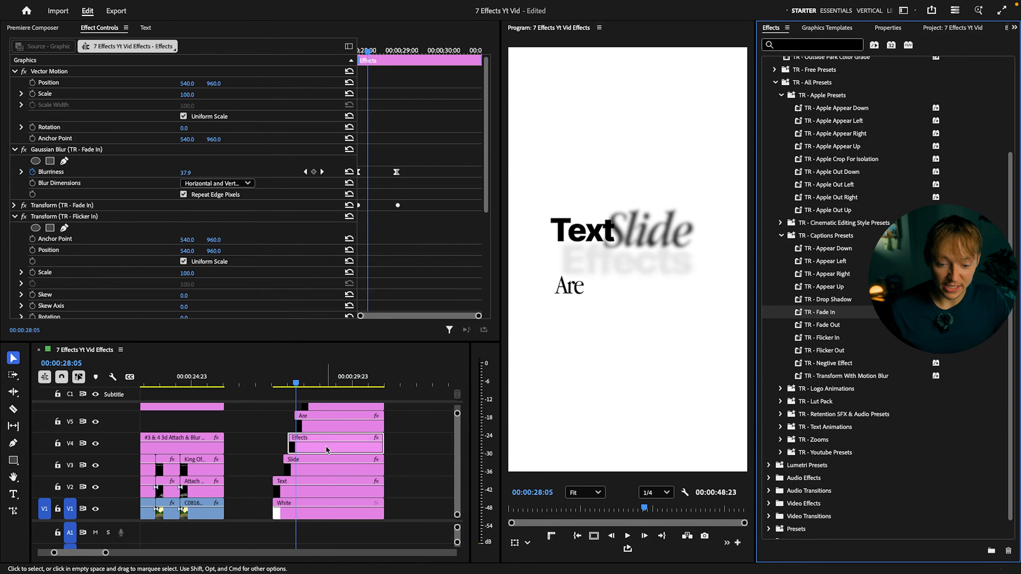
Apply the TR - Slide In Right preset from TR - Logo Animations to the Are title
{"action": "left_click", "coordinate": [321, 423]}
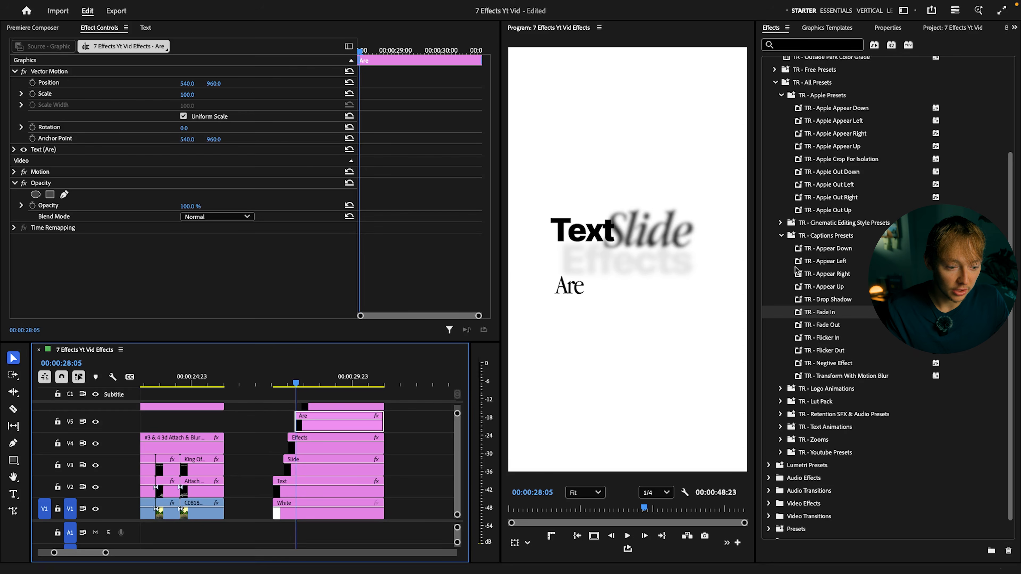
{"action": "scroll", "coordinate": [800, 306], "scroll_direction": "down", "scroll_amount": 1}
{"action": "left_click", "coordinate": [780, 368]}
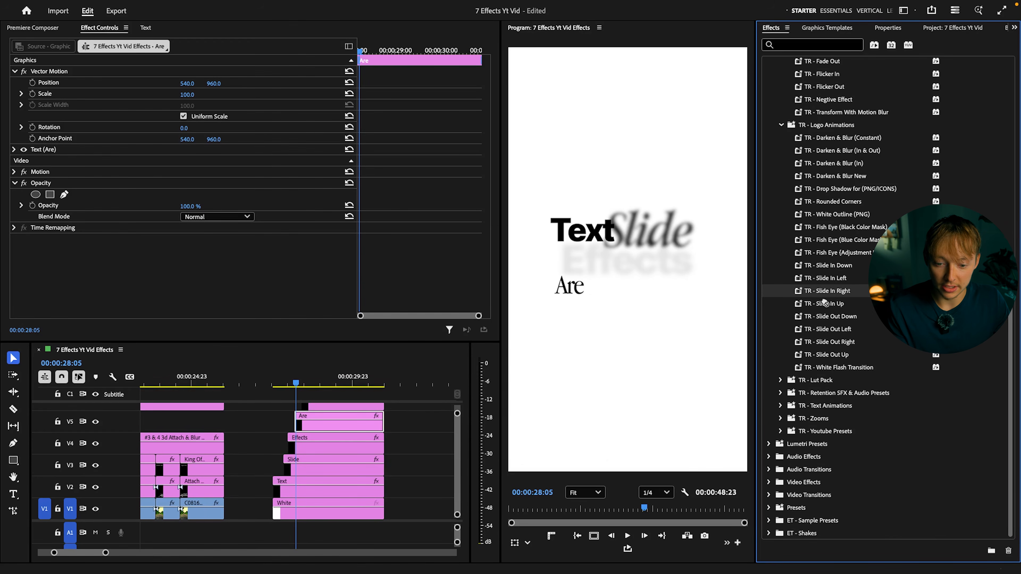
{"action": "left_click_drag", "start_coordinate": [316, 424], "coordinate": [317, 425]}
Apply the TR - Slide In Up preset to the Easy title and play back the whole animated text sequence
{"action": "scroll", "coordinate": [332, 432], "scroll_direction": "up", "scroll_amount": 1}
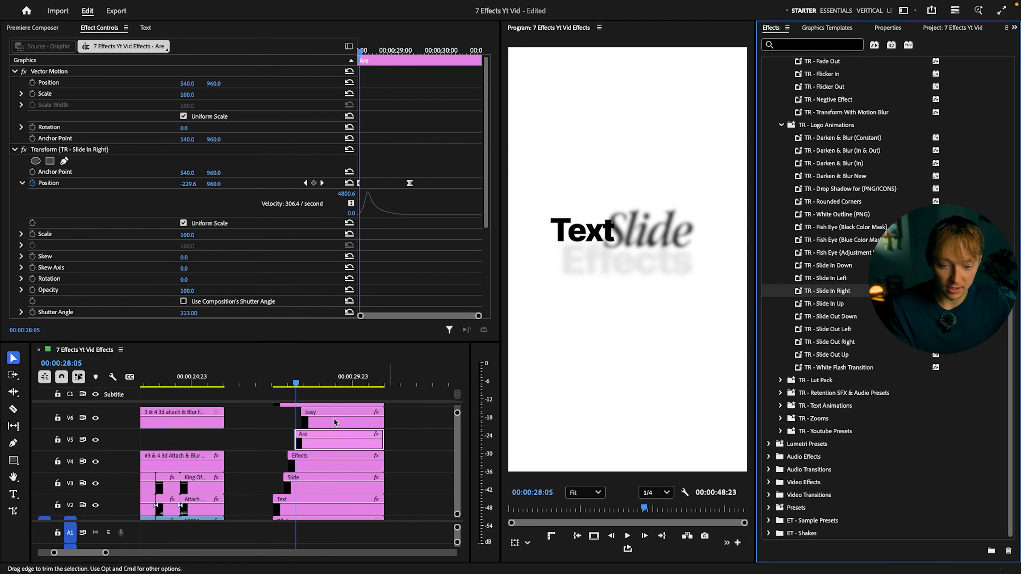
{"action": "left_click", "coordinate": [337, 422]}
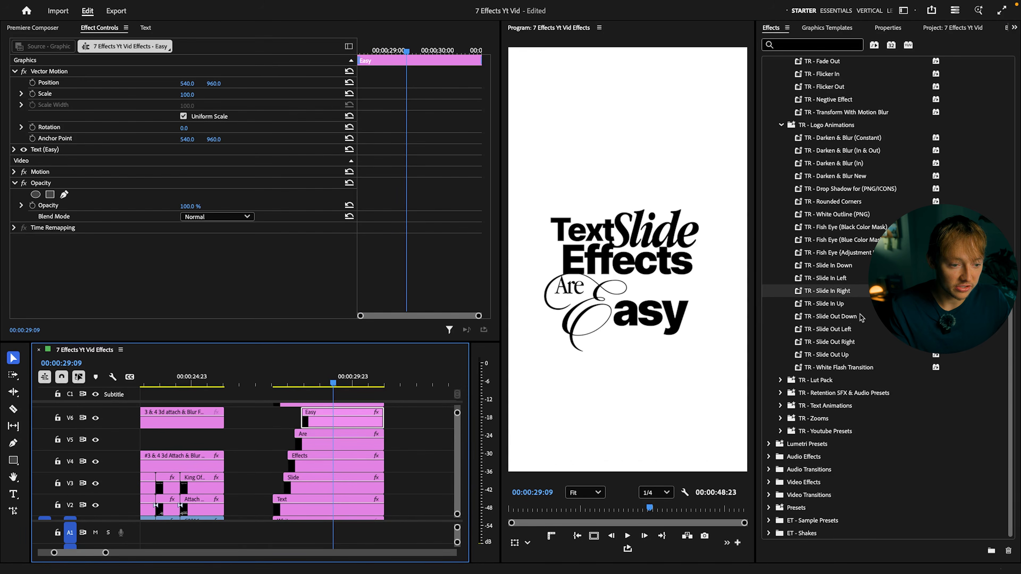
{"action": "left_click_drag", "start_coordinate": [845, 306], "coordinate": [846, 308]}
{"action": "left_click_drag", "start_coordinate": [342, 412], "coordinate": [269, 386]}
{"action": "key", "text": "space"}
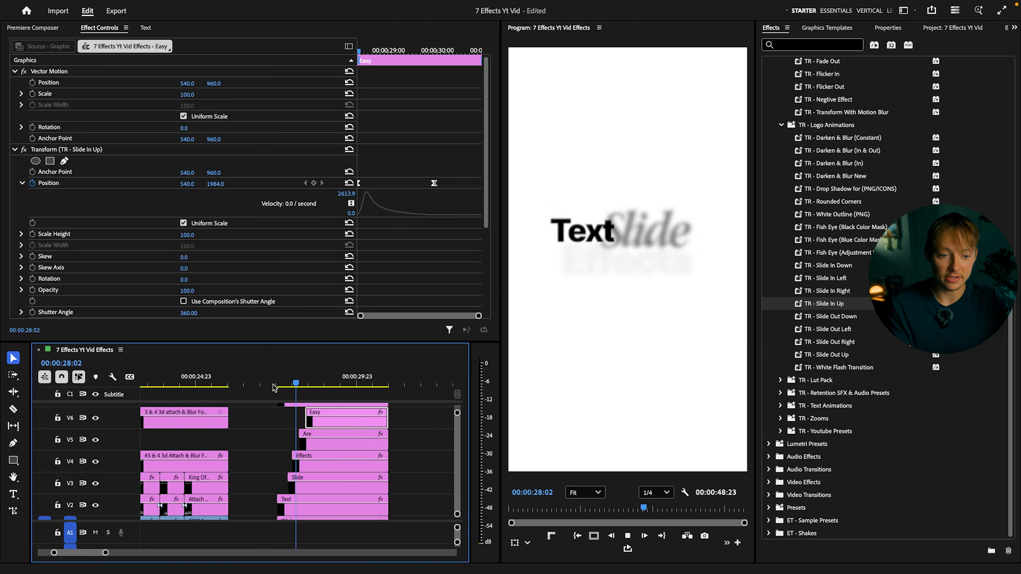
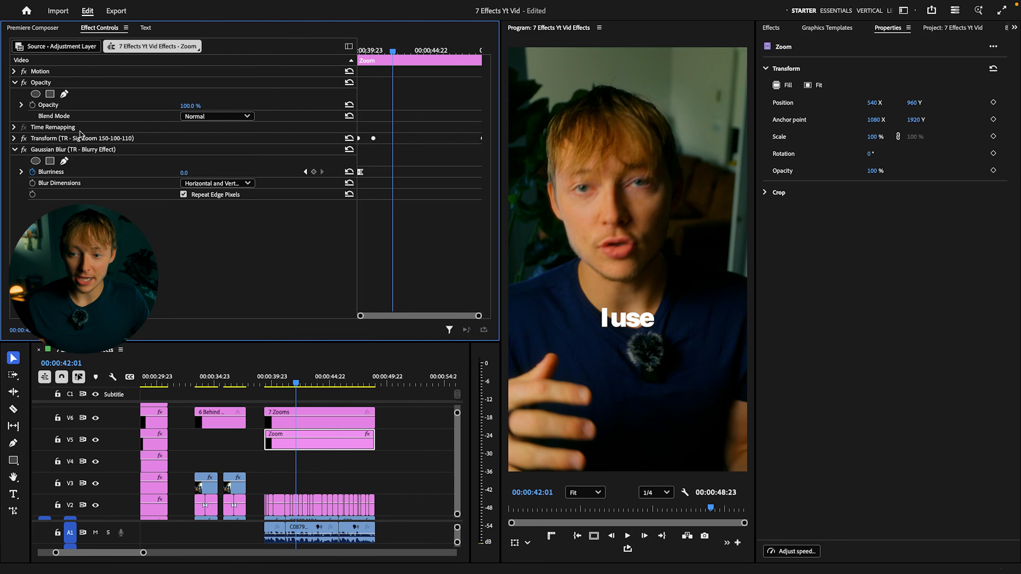
Collapse the logo animation and caption preset folders and expand the TR - Zooms folder to view its zoom presets
{"action": "left_click", "coordinate": [108, 140]}
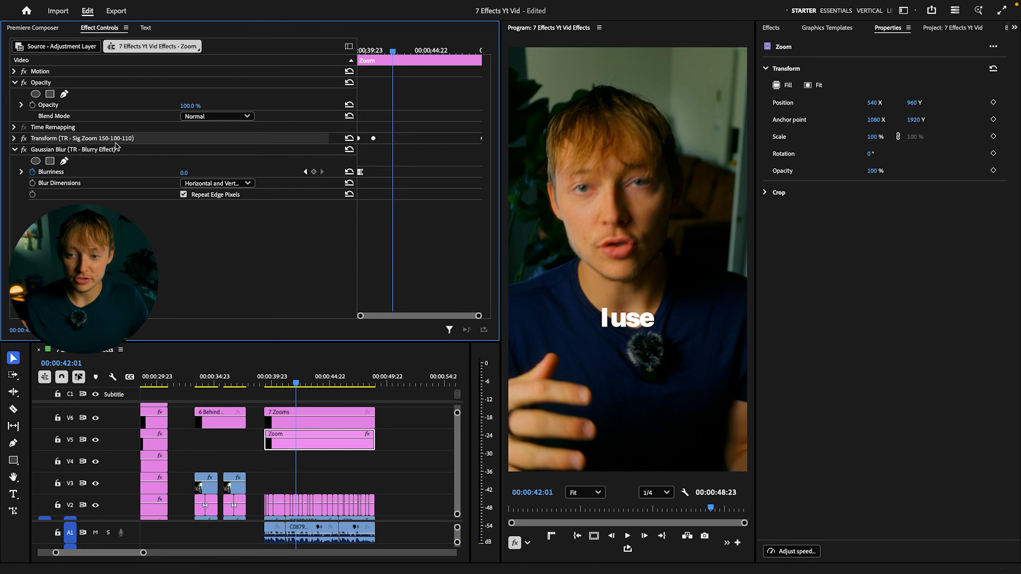
{"action": "left_click", "coordinate": [770, 28]}
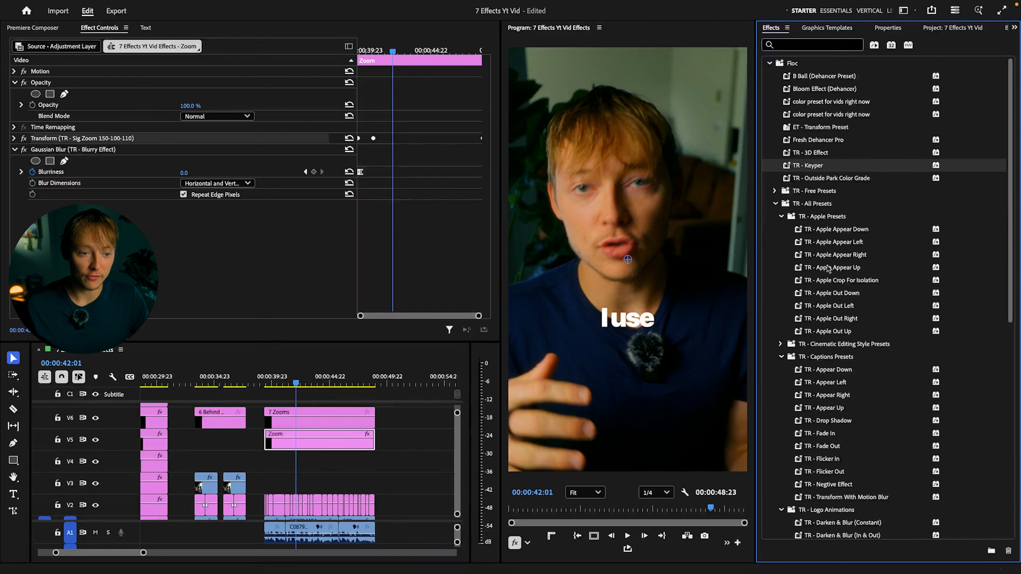
{"action": "scroll", "coordinate": [838, 211], "scroll_direction": "down", "scroll_amount": 10}
{"action": "left_click", "coordinate": [781, 188]}
{"action": "scroll", "coordinate": [792, 253], "scroll_direction": "up", "scroll_amount": 2}
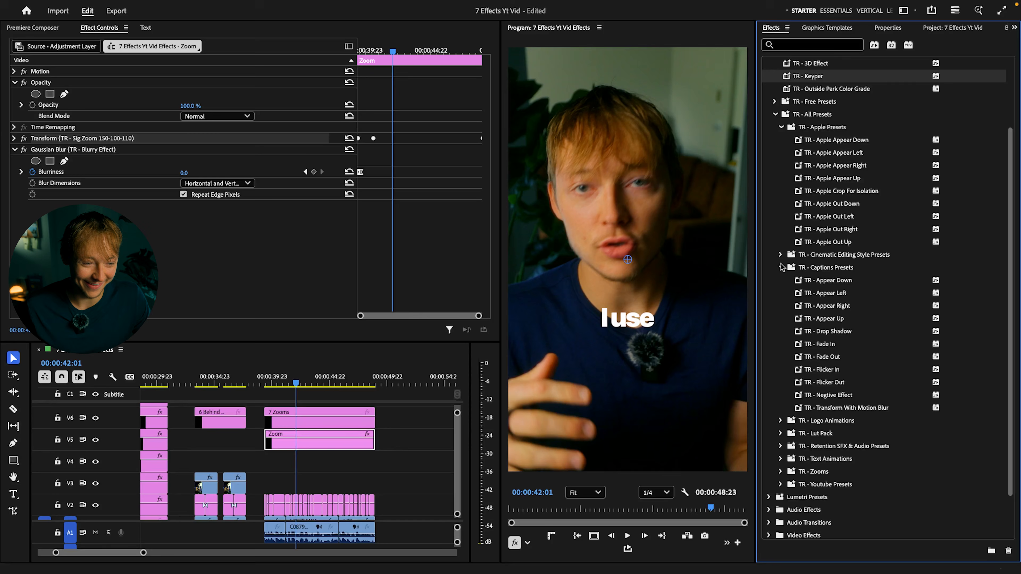
{"action": "left_click", "coordinate": [780, 267]}
{"action": "left_click", "coordinate": [780, 418]}
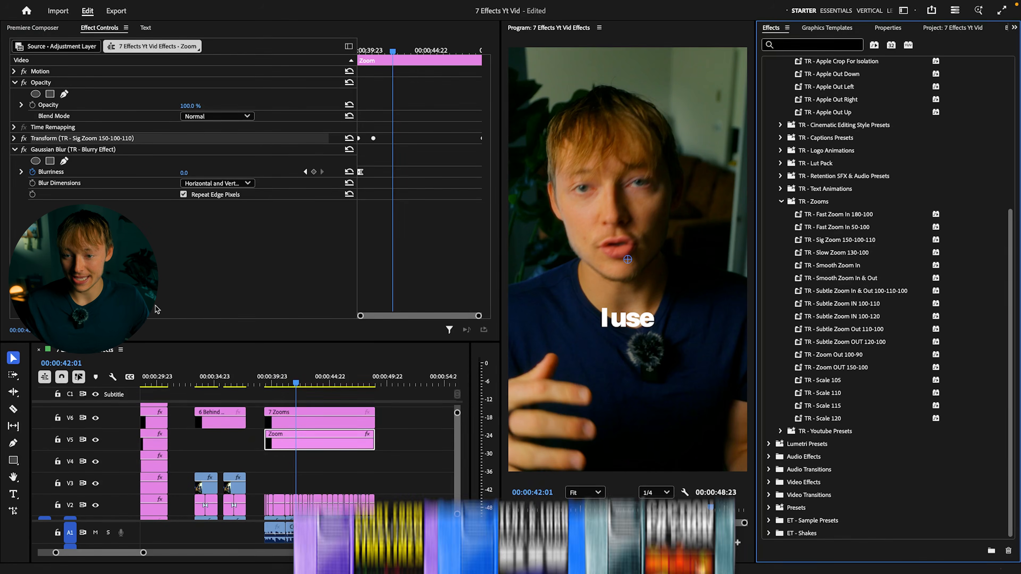
Delete the Transform (TR - Sig Zoom 150-100-110) effect from the Zoom adjustment layer
{"action": "left_click", "coordinate": [129, 143]}
{"action": "key", "text": "backslash"}
{"action": "key", "text": "Delete"}
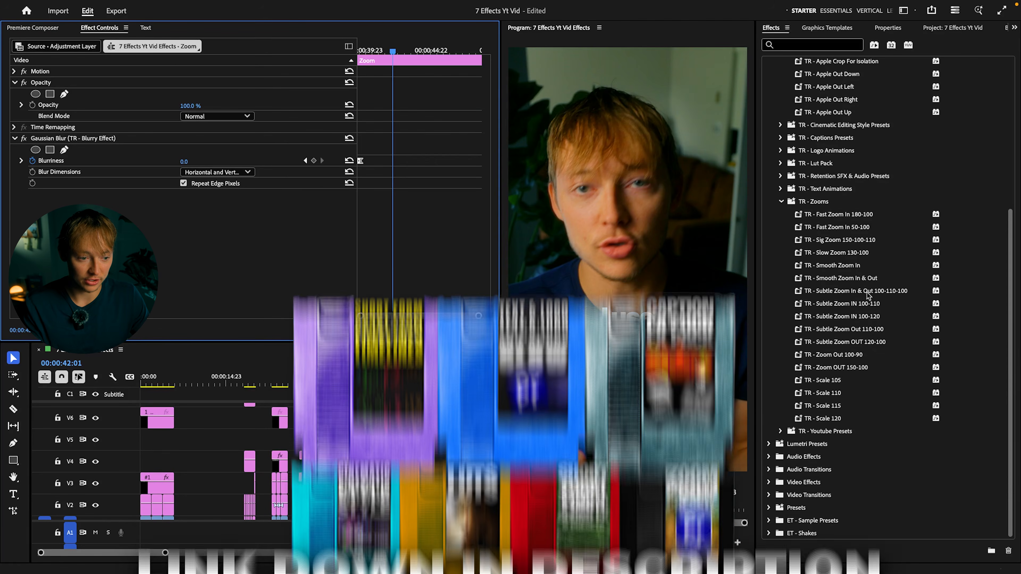
Apply the TR - Sig Zoom 150-100-110 preset to the Zoom adjustment layer and play it from the layer's start
{"action": "left_click_drag", "start_coordinate": [828, 240], "coordinate": [380, 449]}
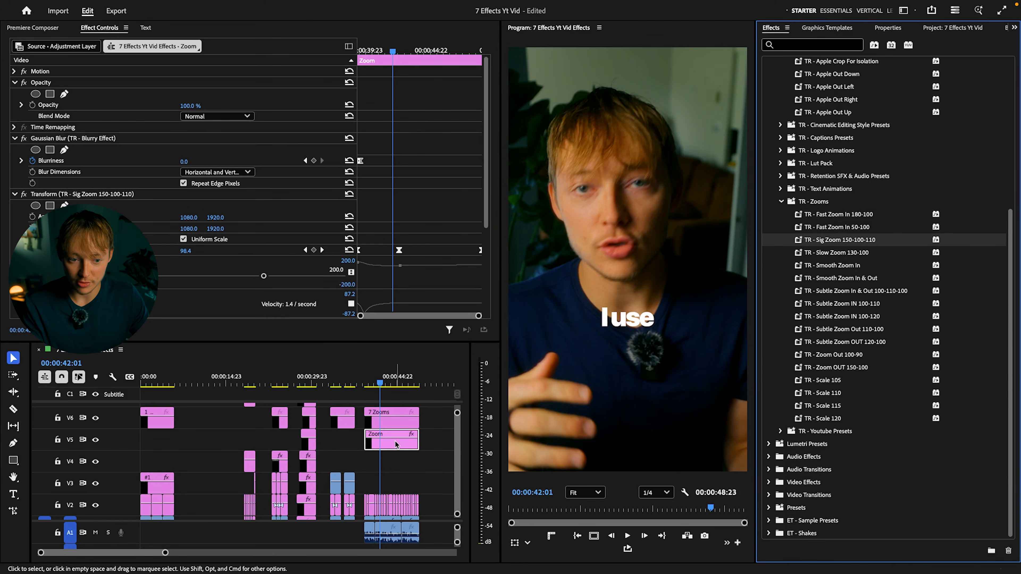
{"action": "left_click", "coordinate": [364, 383]}
{"action": "key", "text": "space"}
{"action": "scroll", "coordinate": [396, 389], "scroll_direction": "right", "scroll_amount": 3}
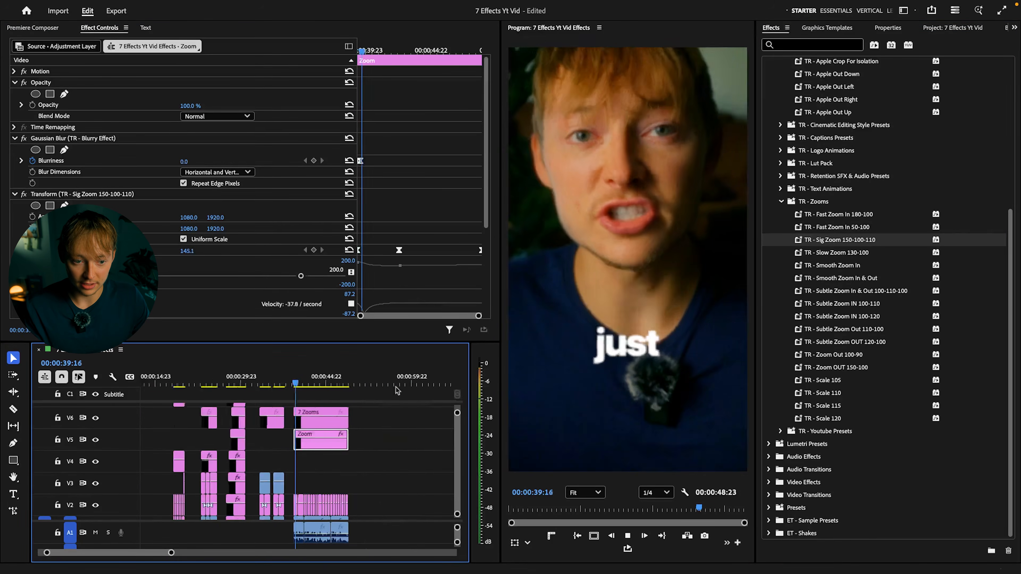
{"action": "key", "text": "space"}
Move the Sig Zoom's middle scale keyframe earlier to speed up the zoom and replay it from the start
{"action": "left_click_drag", "start_coordinate": [399, 251], "coordinate": [381, 253]}
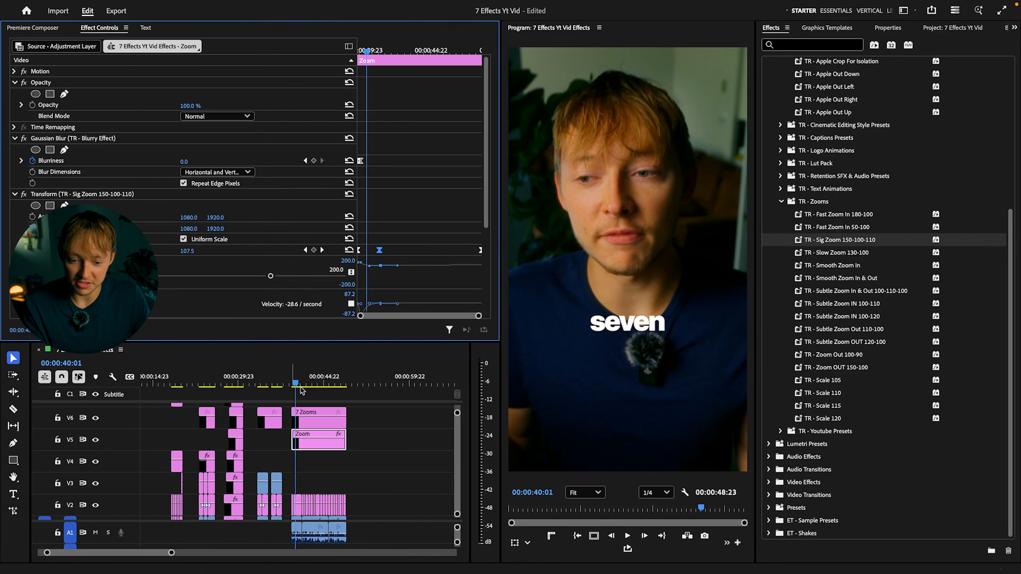
{"action": "scroll", "coordinate": [303, 427], "scroll_direction": "up", "scroll_amount": 5}
{"action": "left_click_drag", "start_coordinate": [253, 384], "coordinate": [246, 387]}
{"action": "scroll", "coordinate": [312, 389], "scroll_direction": "left", "scroll_amount": 3}
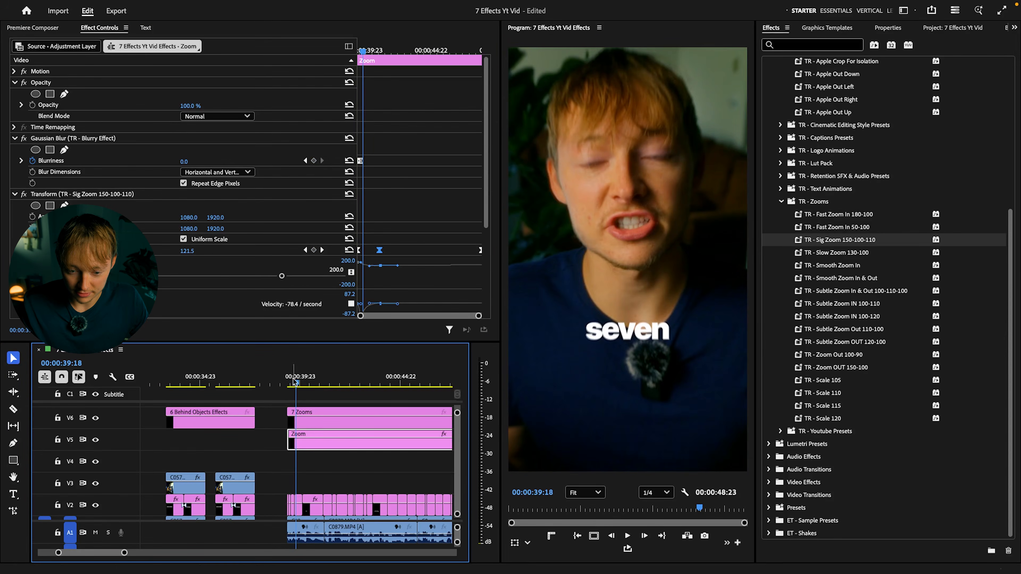
{"action": "left_click", "coordinate": [284, 383]}
{"action": "key", "text": "space"}
{"action": "key", "text": "space"}
Replace the Zoom layer's Sig Zoom Transform effect with the ET - Transform Preset, found by searching the effects for "trans"
{"action": "left_click", "coordinate": [132, 193]}
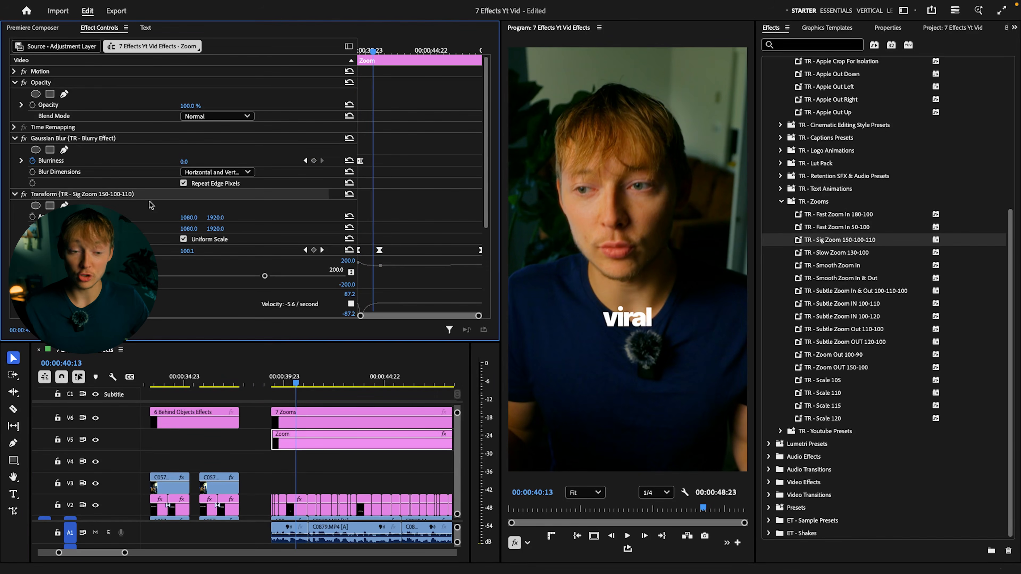
{"action": "key", "text": "Delete"}
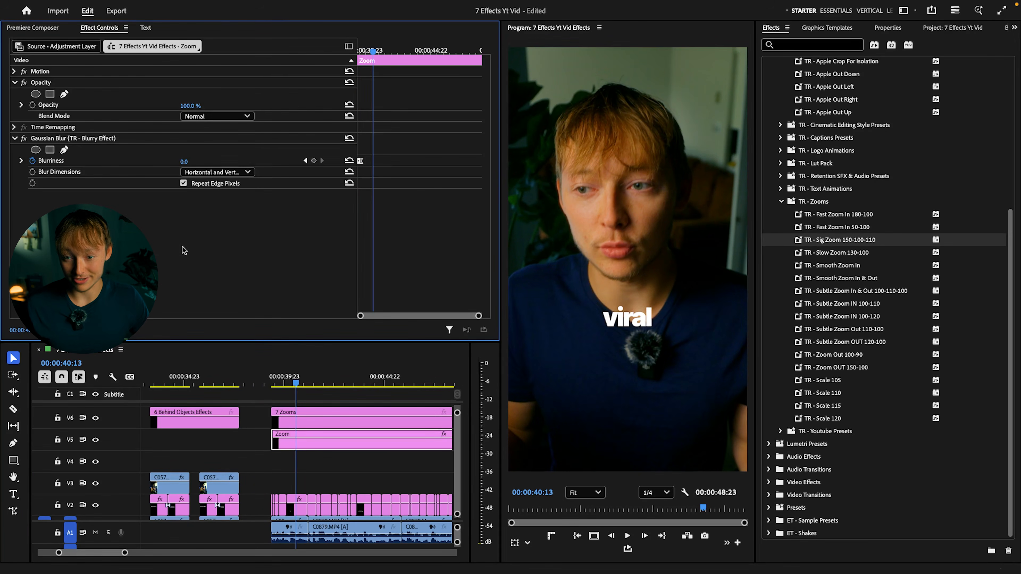
{"action": "left_click", "coordinate": [787, 47]}
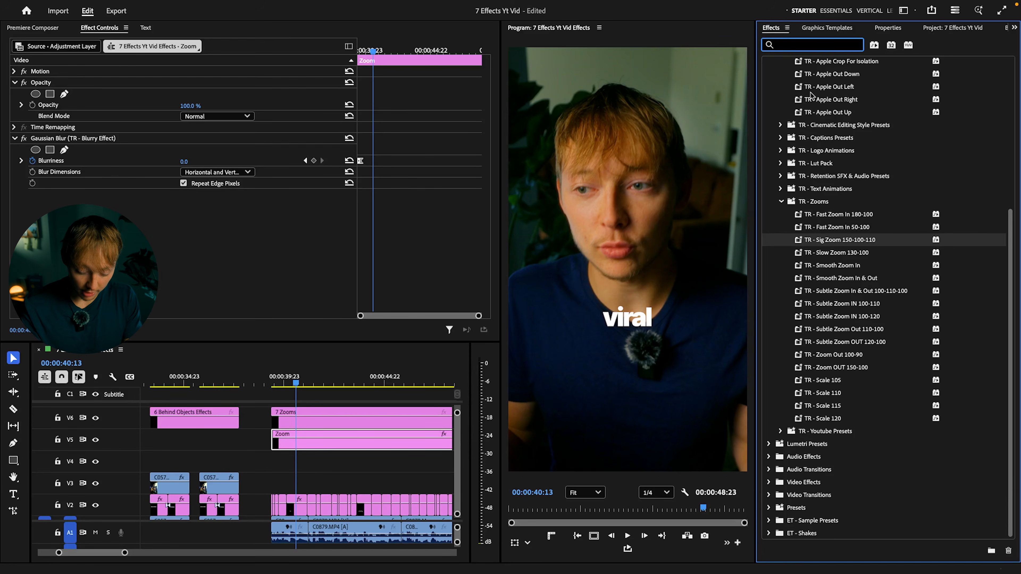
{"action": "type", "text": "tran"}
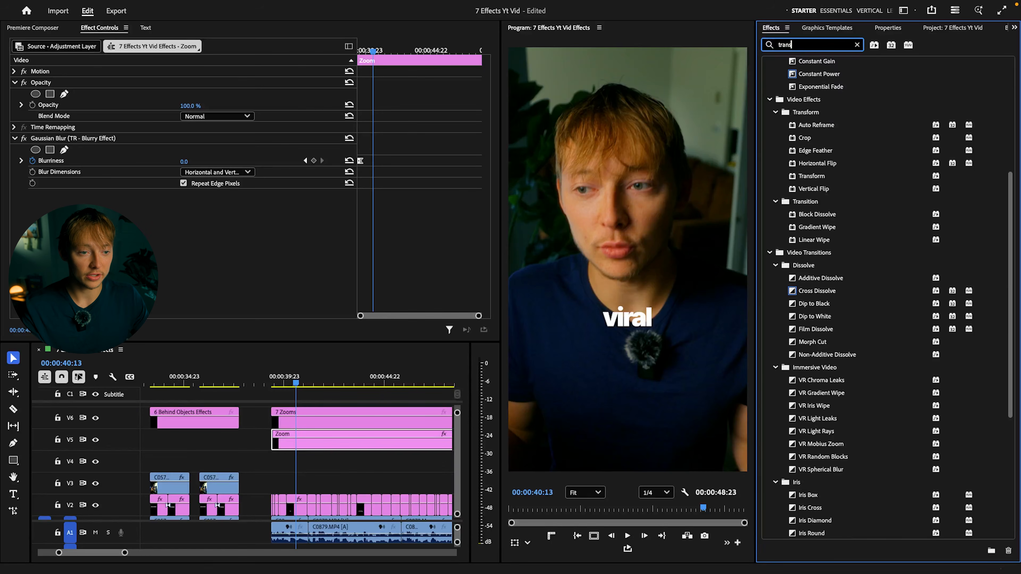
{"action": "type", "text": "s"}
{"action": "scroll", "coordinate": [832, 173], "scroll_direction": "up", "scroll_amount": 5}
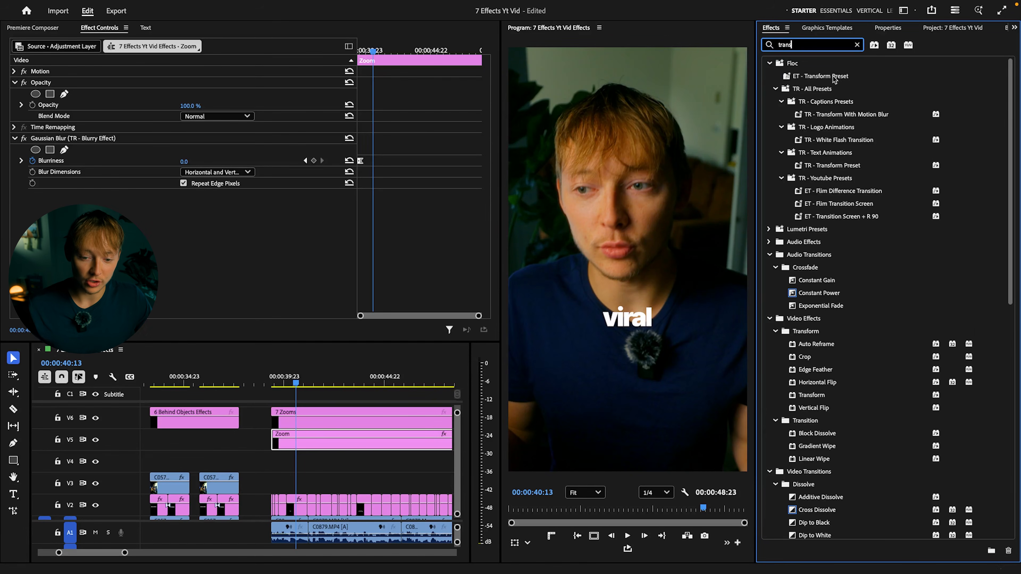
{"action": "left_click_drag", "start_coordinate": [834, 78], "coordinate": [797, 103]}
{"action": "left_click_drag", "start_coordinate": [417, 372], "coordinate": [344, 439]}
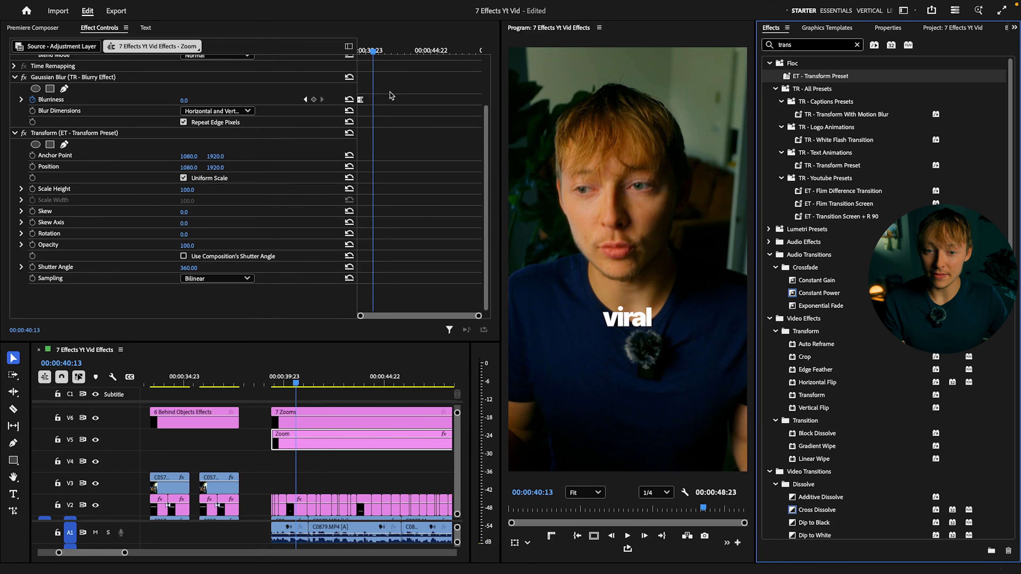
Keyframe the Transform Scale Height at 130 at the start of the Zoom adjustment layer
{"action": "left_click_drag", "start_coordinate": [375, 51], "coordinate": [332, 75]}
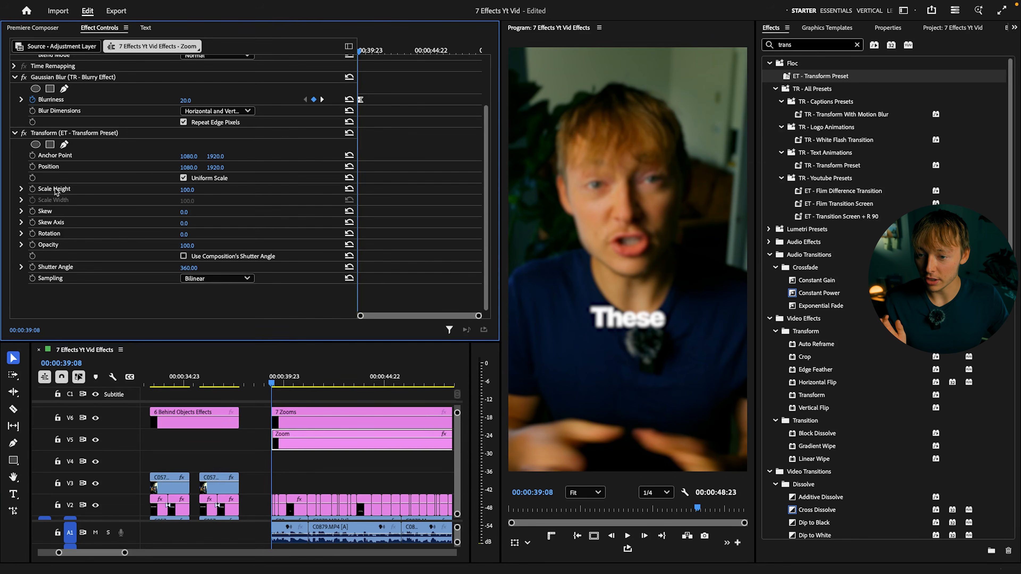
{"action": "left_click", "coordinate": [33, 189]}
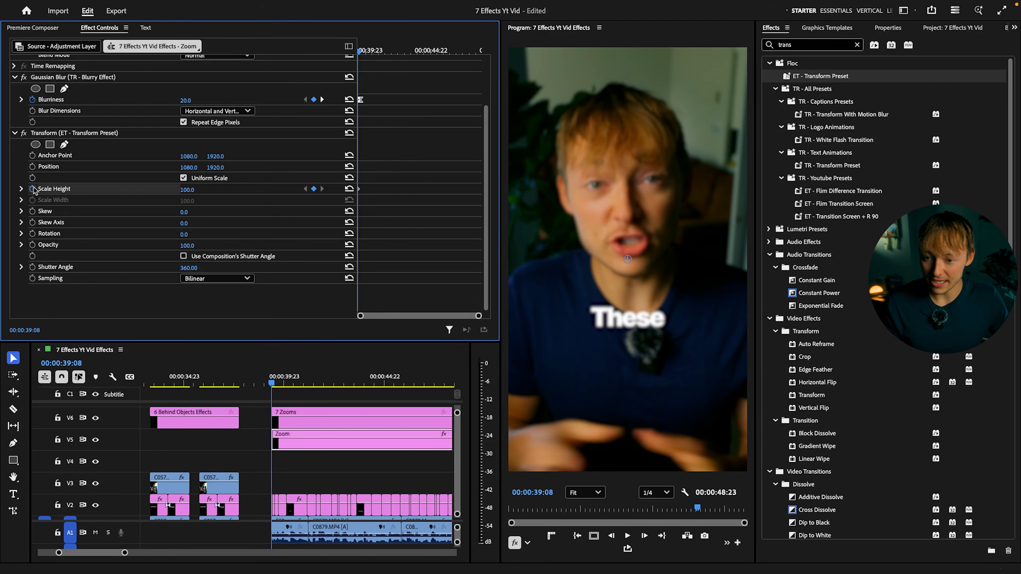
{"action": "left_click_drag", "start_coordinate": [190, 189], "coordinate": [202, 190]}
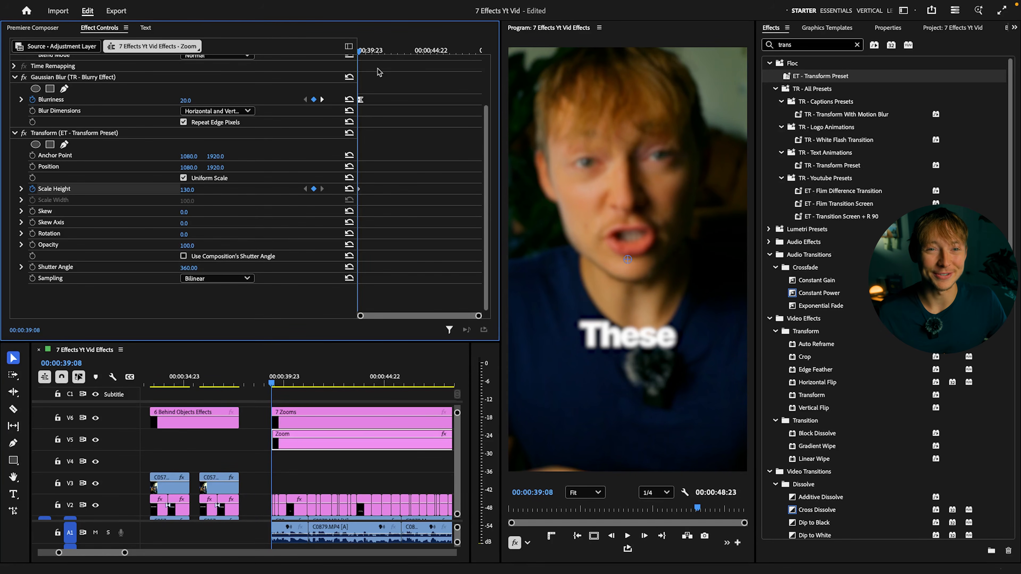
Play about two seconds into the Zoom layer and keyframe the Transform Scale Height at 100 at 00:00:41:08
{"action": "key", "text": "space"}
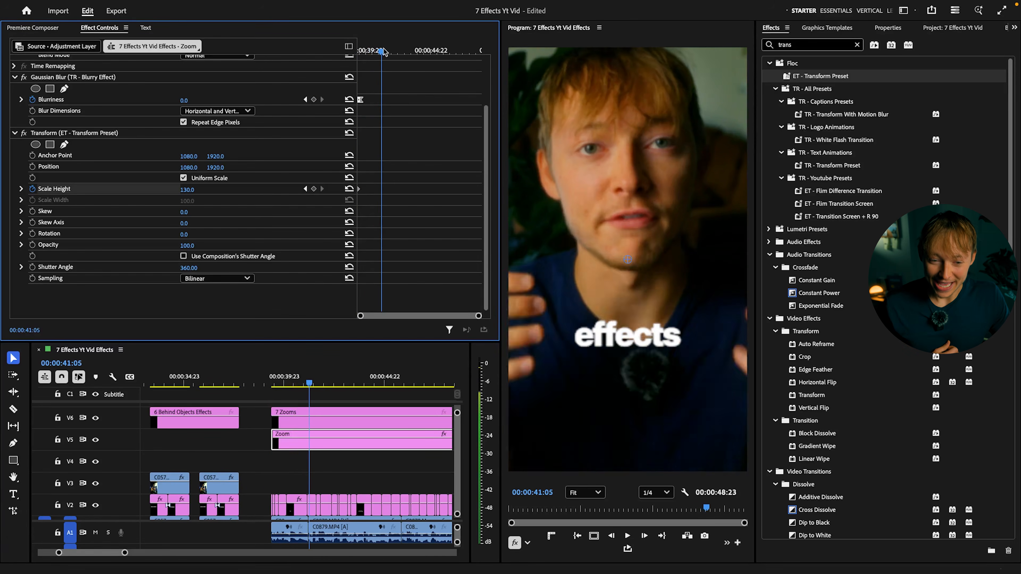
{"action": "left_click", "coordinate": [194, 188]}
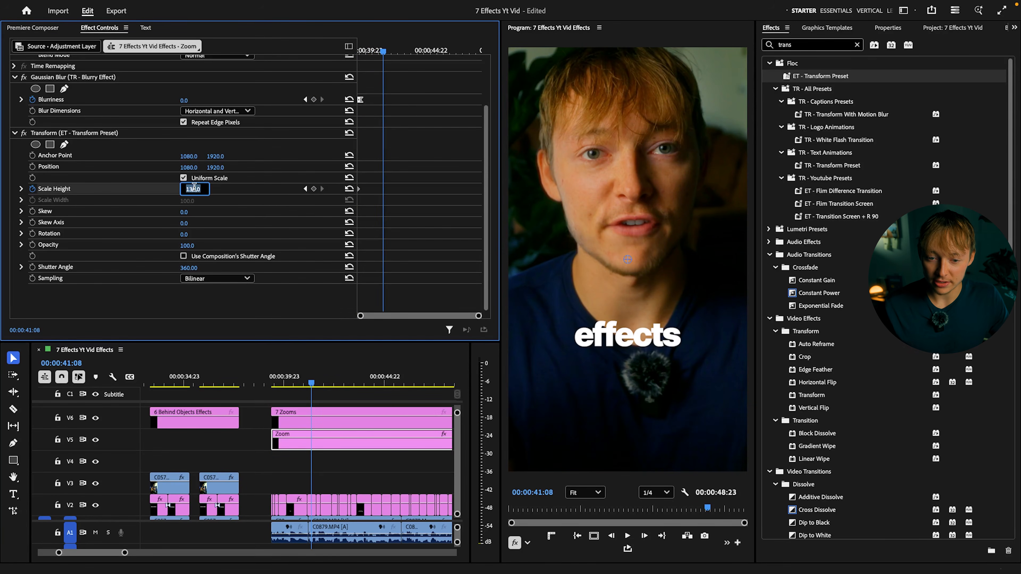
{"action": "left_click", "coordinate": [349, 189]}
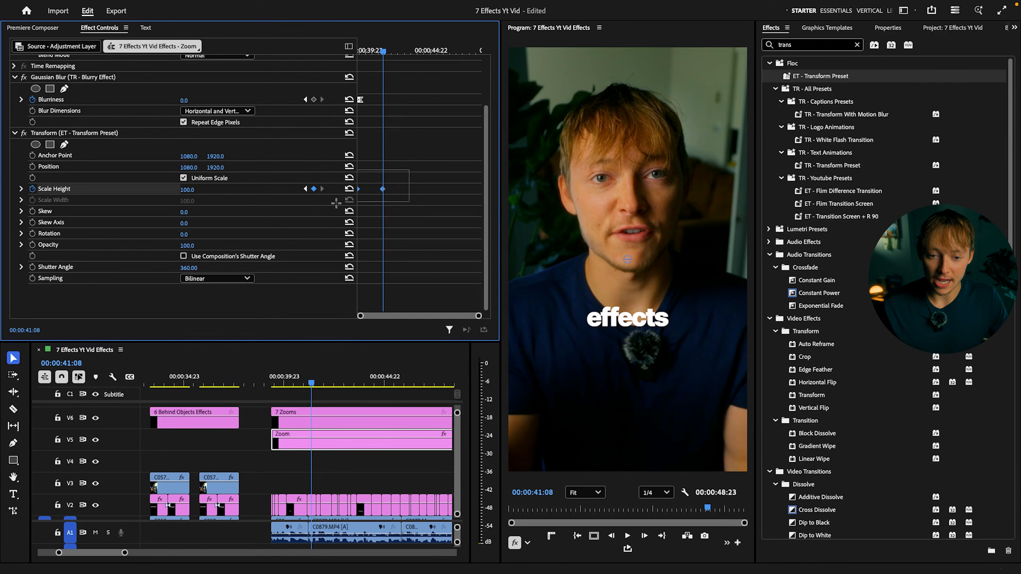
Ease both Scale Height keyframes and reshape the velocity curve so the zoom starts fast and slows toward the second keyframe
{"action": "right_click", "coordinate": [381, 193]}
{"action": "left_click", "coordinate": [404, 338]}
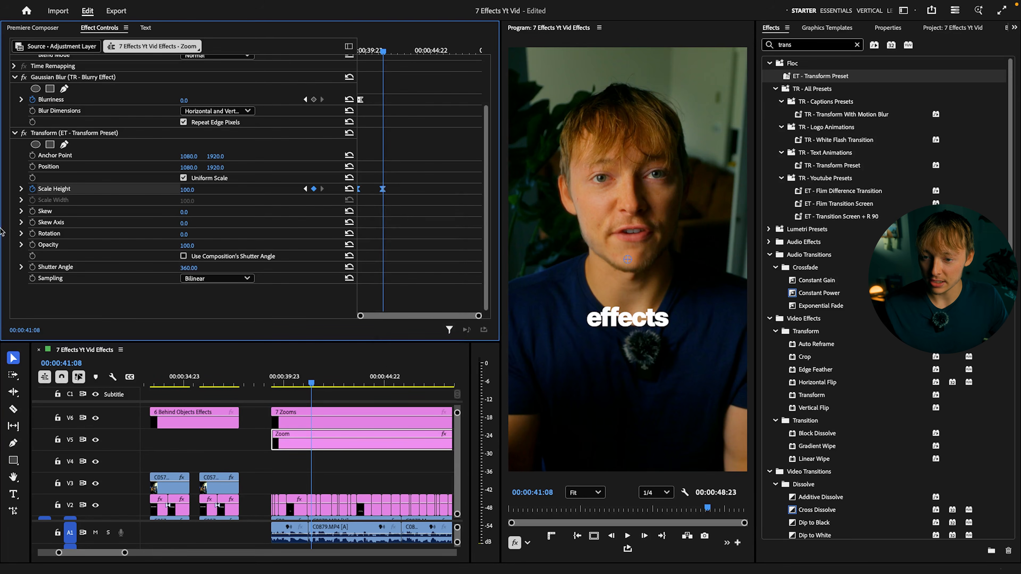
{"action": "left_click", "coordinate": [21, 189]}
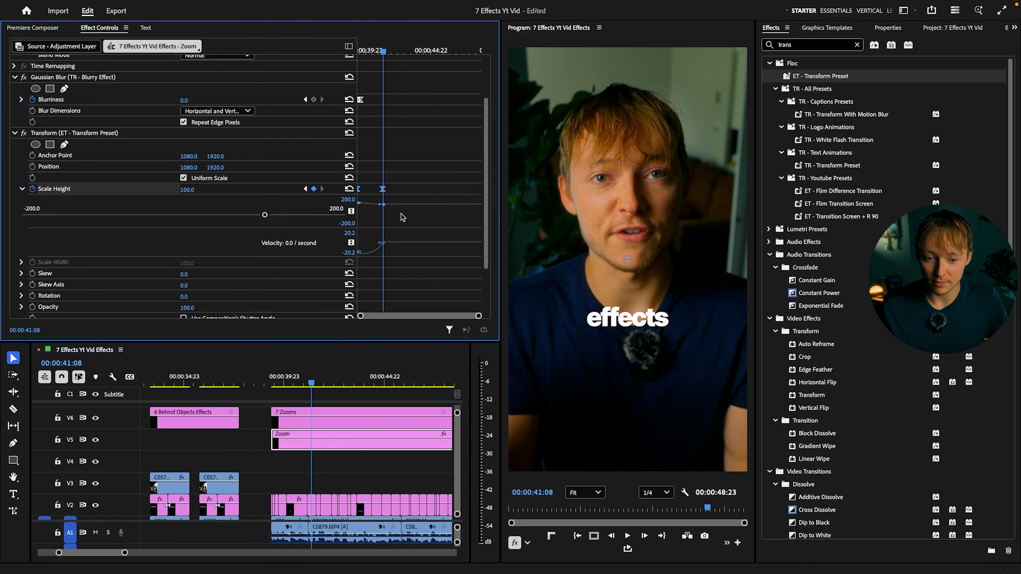
{"action": "left_click_drag", "start_coordinate": [379, 246], "coordinate": [360, 244]}
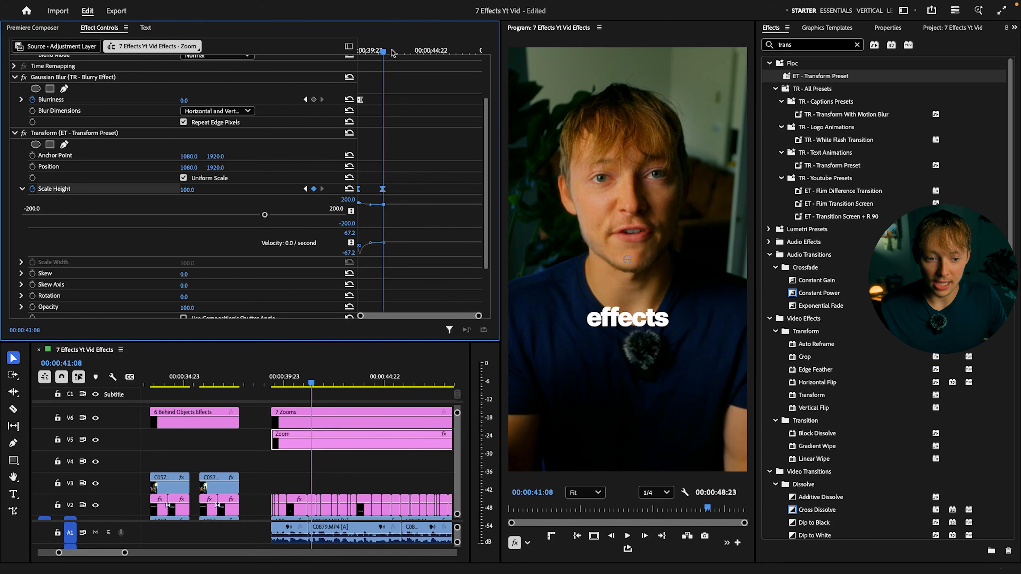
Preview the zoom, move the second Scale Height keyframe earlier to about 00:00:40:03, and replay from the layer's start
{"action": "key", "text": "Up"}
{"action": "key", "text": "Up"}
{"action": "key", "text": "space"}
{"action": "key", "text": "space"}
{"action": "left_click_drag", "start_coordinate": [383, 189], "coordinate": [367, 189]}
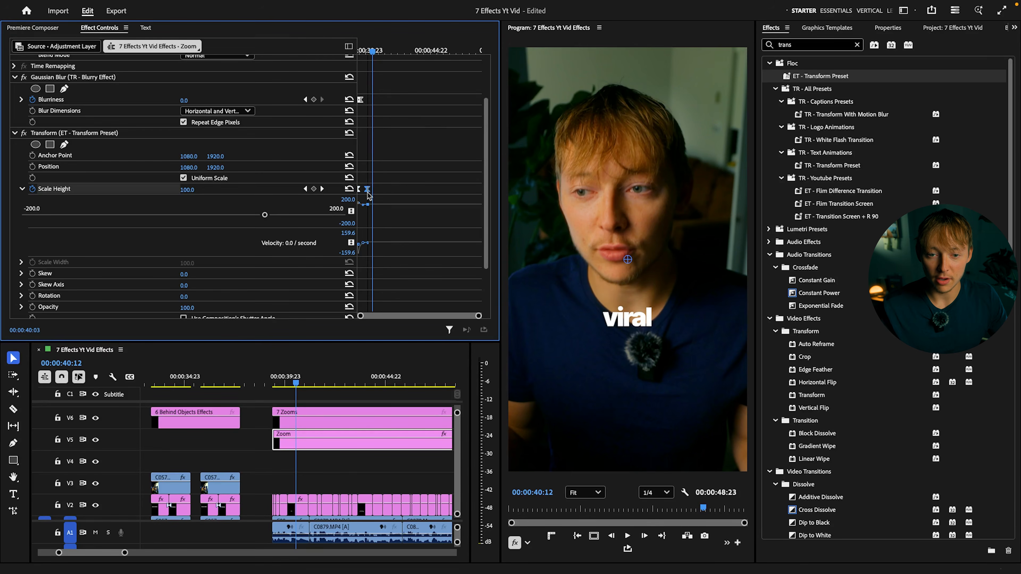
{"action": "key", "text": "Up"}
{"action": "key", "text": "space"}
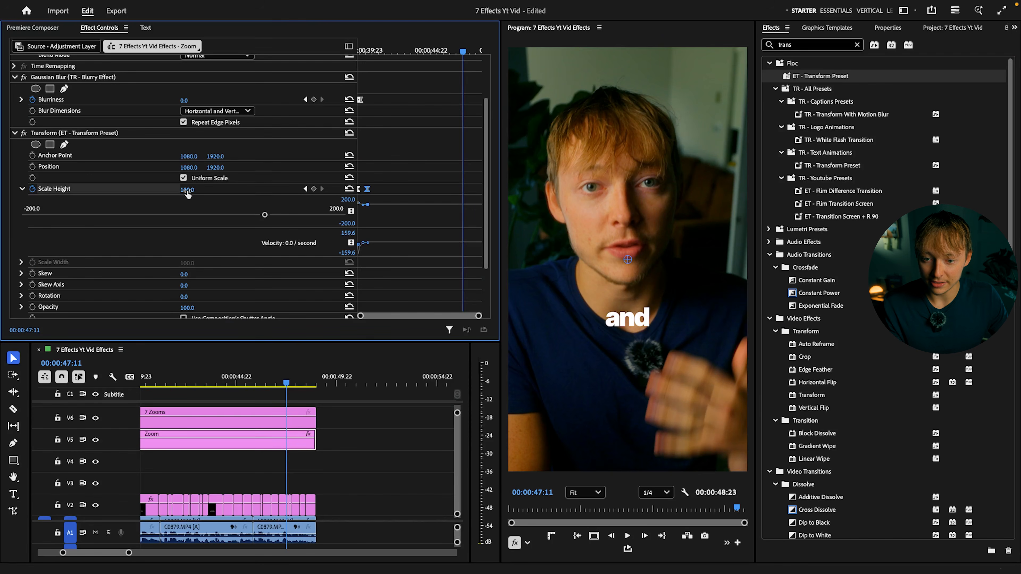
Add a Scale Height keyframe of 110 at the end of the Zoom layer and replay the zoom from its start
{"action": "left_click", "coordinate": [187, 190]}
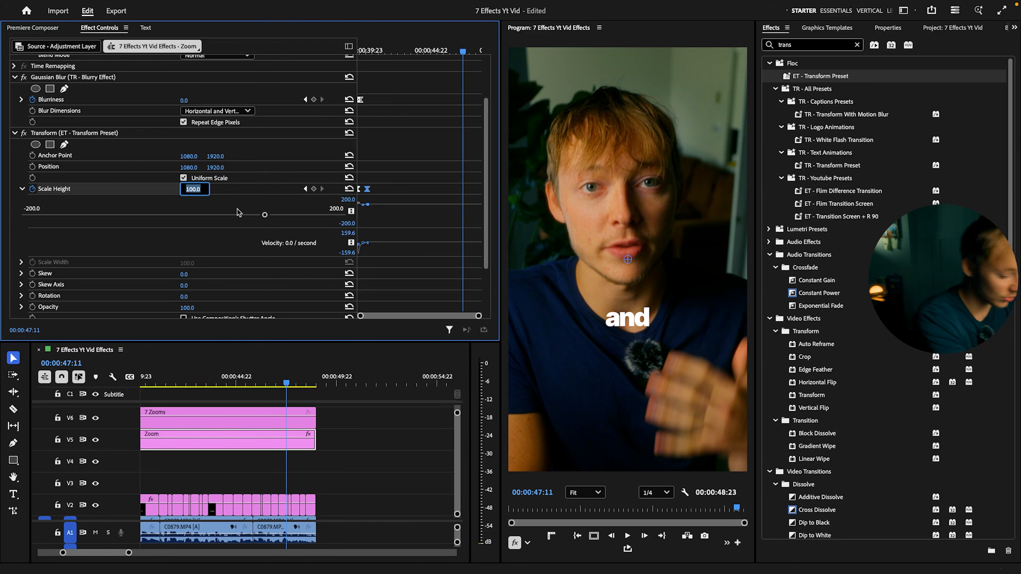
{"action": "type", "text": "110"}
{"action": "key", "text": "Return"}
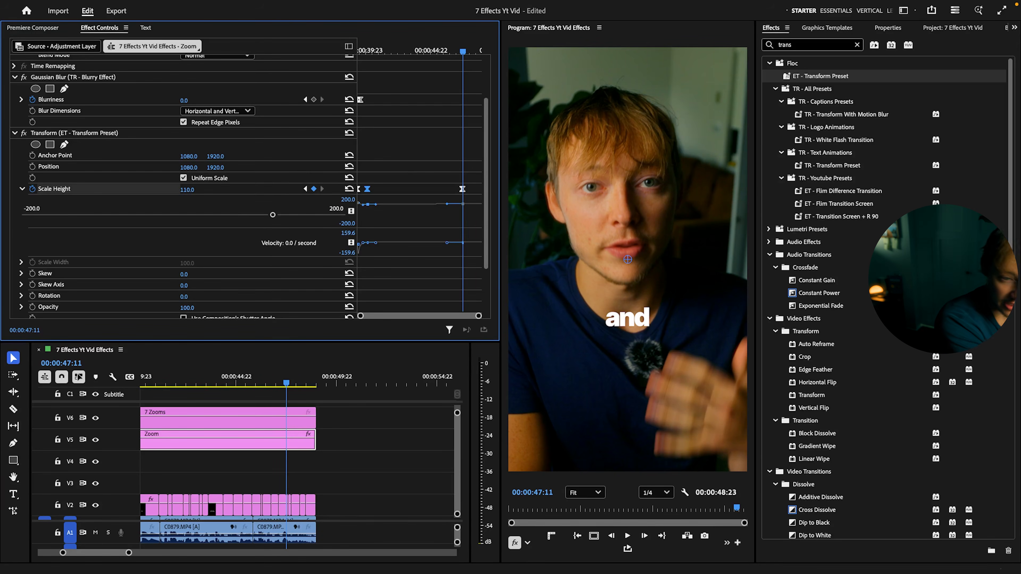
{"action": "left_click_drag", "start_coordinate": [463, 191], "coordinate": [505, 192]}
{"action": "left_click_drag", "start_coordinate": [459, 57], "coordinate": [356, 53]}
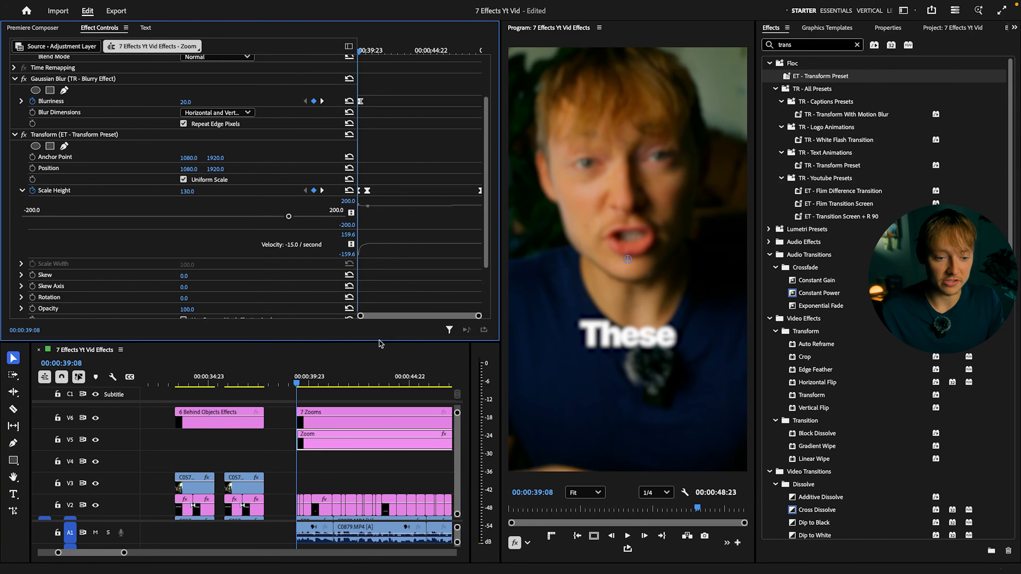
{"action": "key", "text": "space"}
{"action": "key", "text": "space"}
Preview the zoom with the Gaussian Blur effect switched off, then switch it on again and return to the layer's start
{"action": "left_click", "coordinate": [16, 136]}
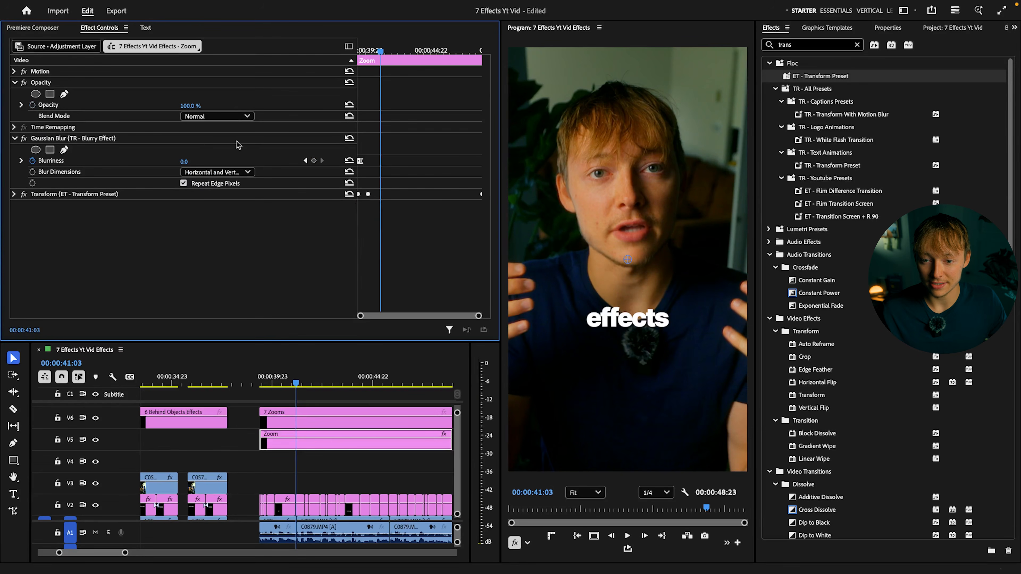
{"action": "left_click_drag", "start_coordinate": [386, 50], "coordinate": [349, 49]}
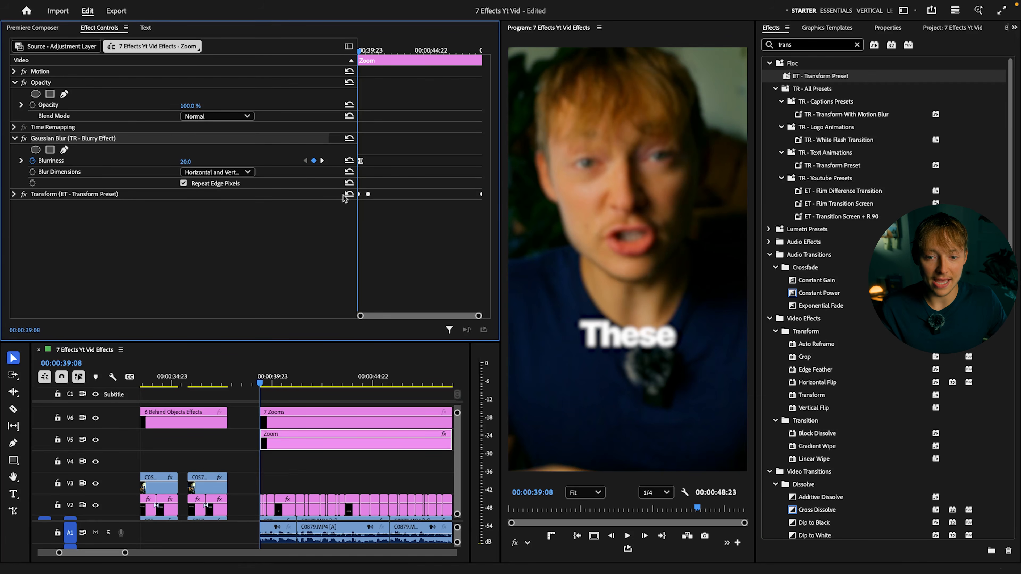
{"action": "left_click", "coordinate": [23, 138]}
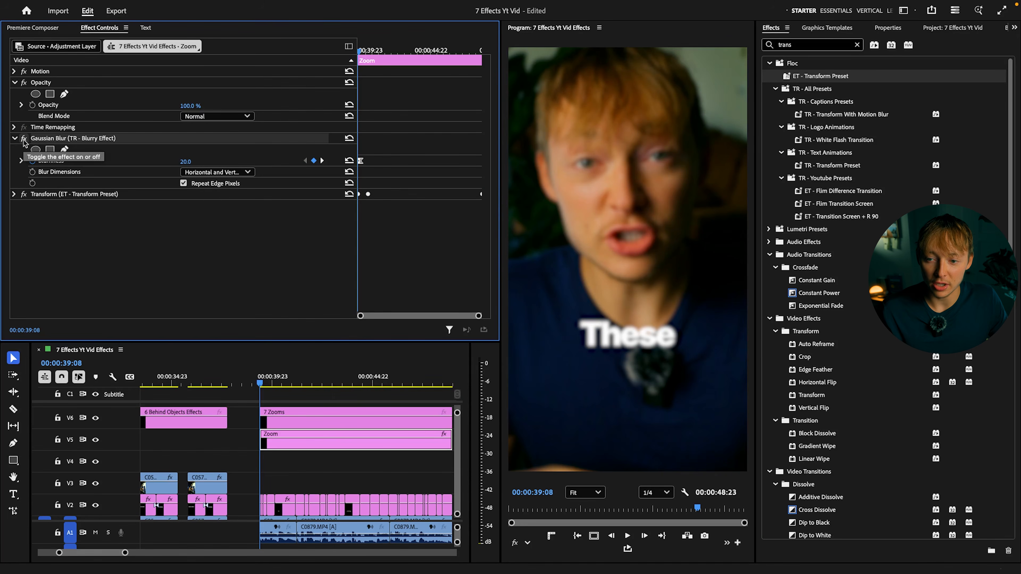
{"action": "left_click", "coordinate": [346, 453]}
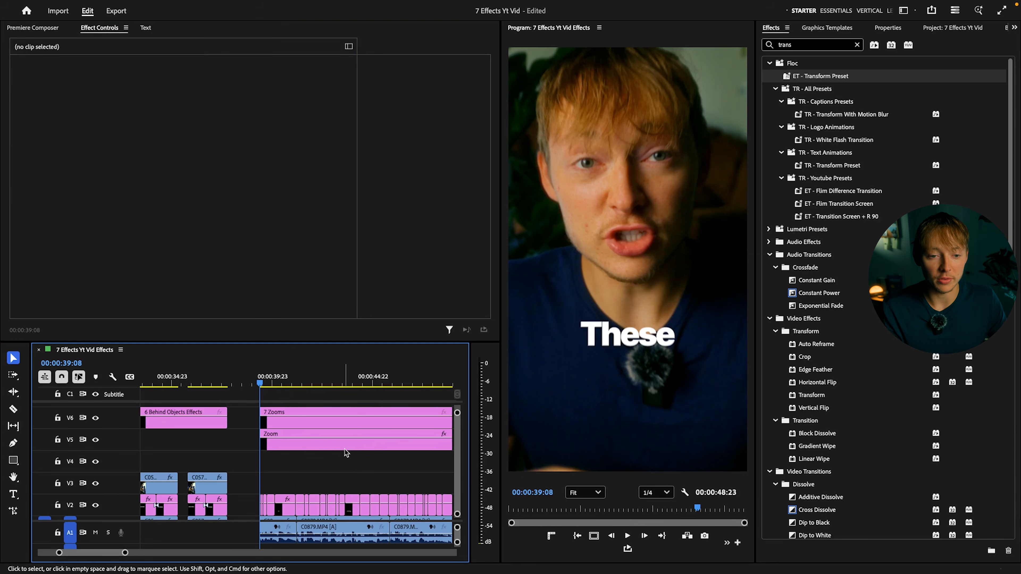
{"action": "key", "text": "space"}
{"action": "left_click", "coordinate": [345, 447]}
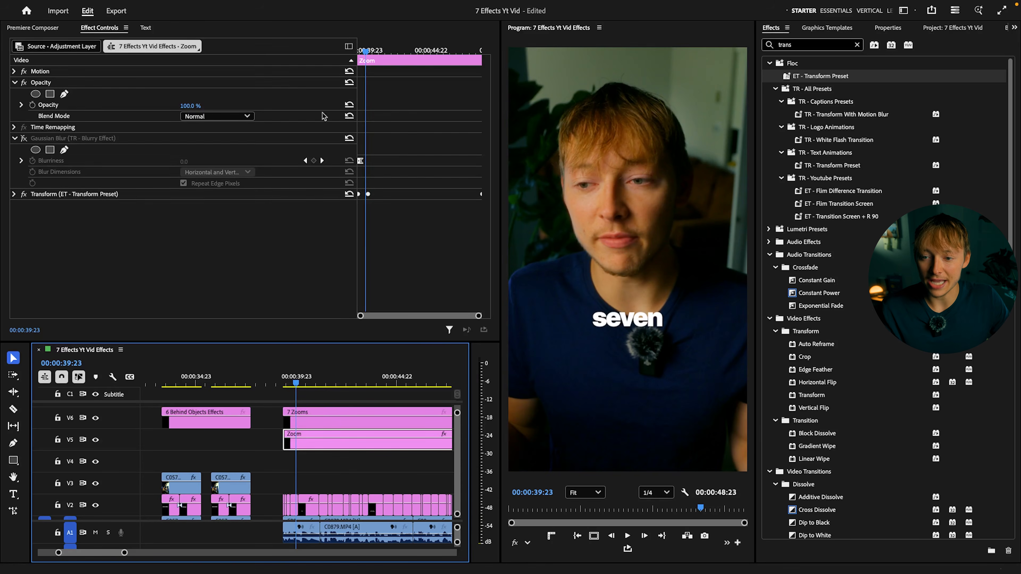
{"action": "left_click", "coordinate": [24, 139]}
{"action": "left_click_drag", "start_coordinate": [367, 51], "coordinate": [348, 74]}
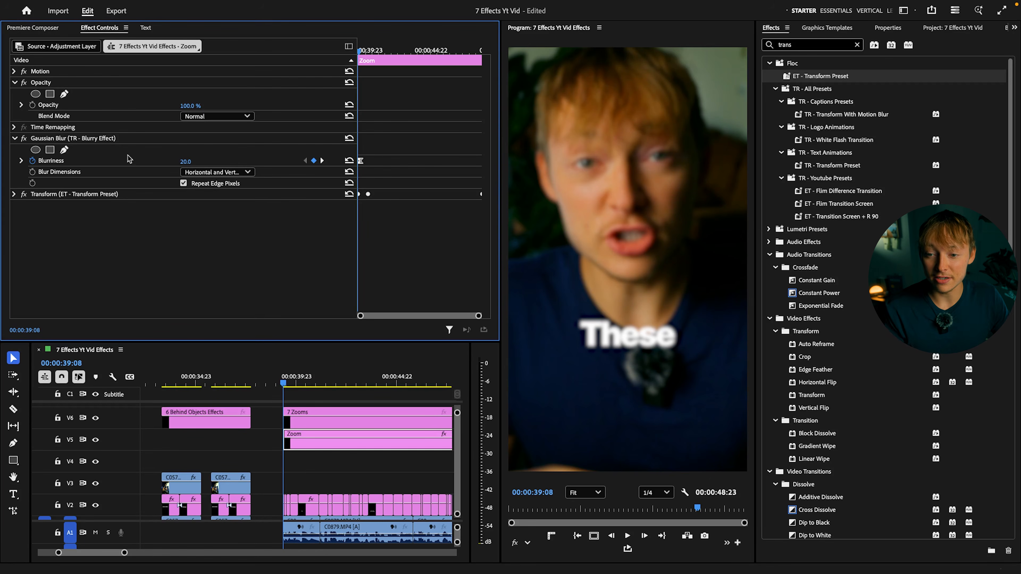
Examine the spacing of the Gaussian Blur's Blurriness keyframes at the start of the Zoom layer
{"action": "left_click", "coordinate": [103, 141]}
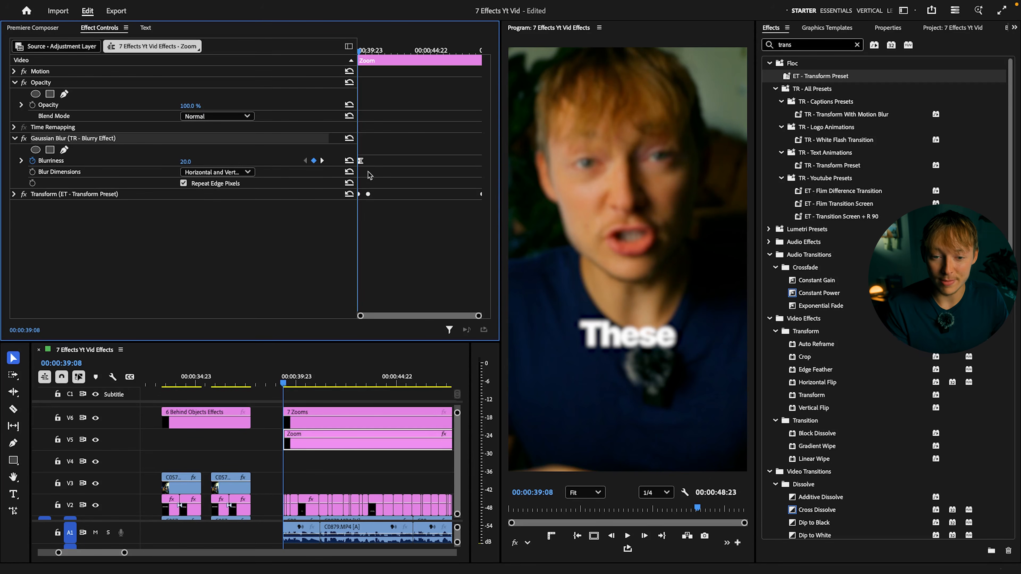
{"action": "left_click_drag", "start_coordinate": [362, 317], "coordinate": [407, 321]}
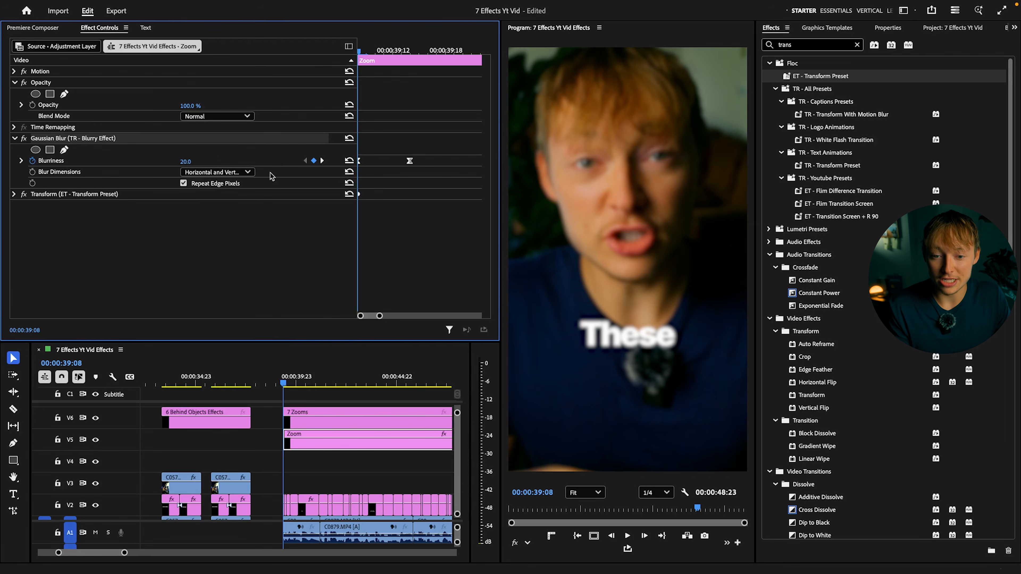
{"action": "mouse_move", "coordinate": [360, 52]}
{"action": "left_mouse_down"}
{"action": "mouse_move", "coordinate": [411, 52]}
{"action": "mouse_move", "coordinate": [341, 54]}
{"action": "left_mouse_up"}
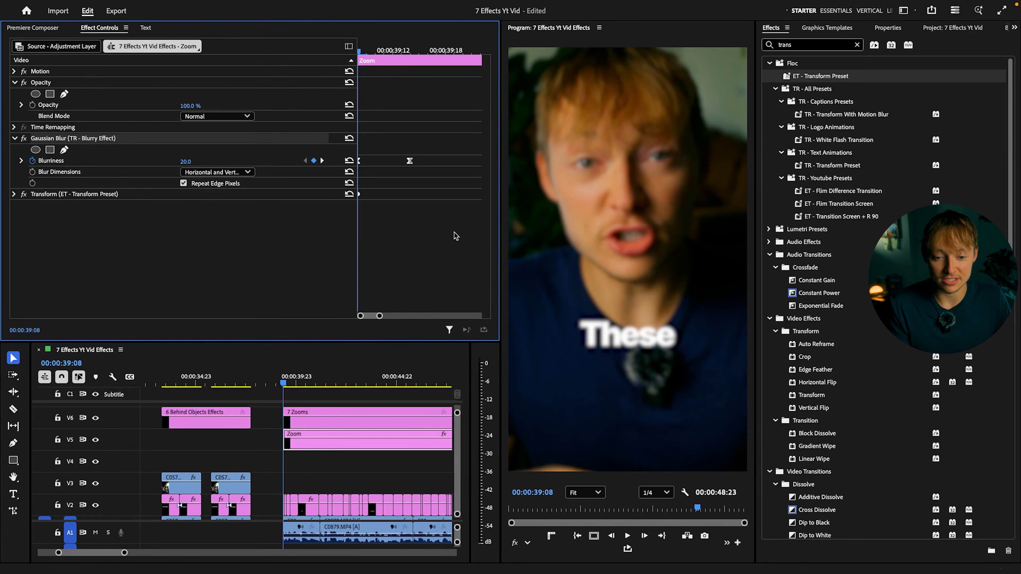
{"action": "left_click_drag", "start_coordinate": [379, 316], "coordinate": [478, 315]}
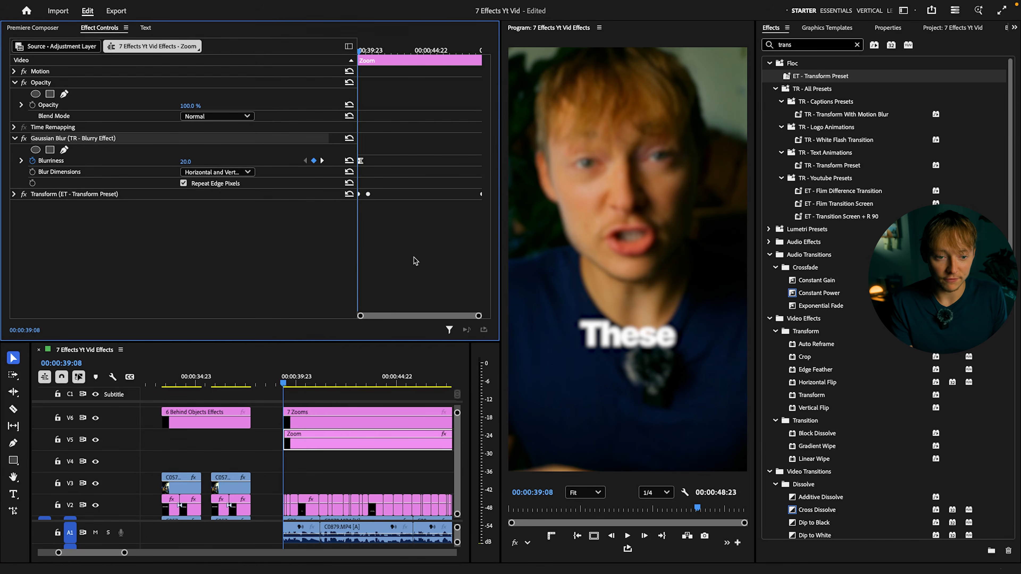
Replay the opening of the Zoom layer several times to review the combined zoom and blur
{"action": "left_click", "coordinate": [322, 468]}
{"action": "key", "text": "space"}
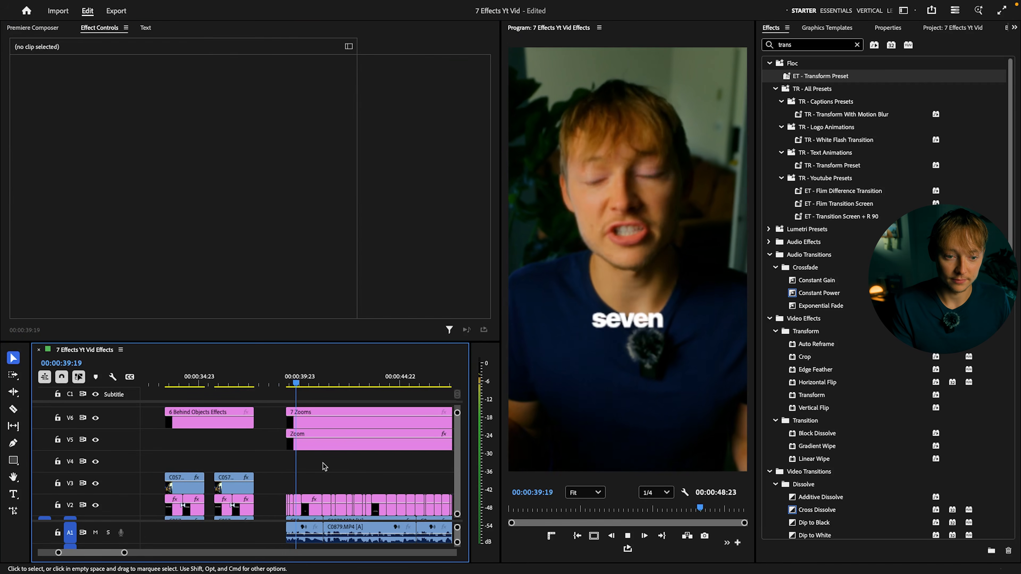
{"action": "left_click", "coordinate": [281, 385]}
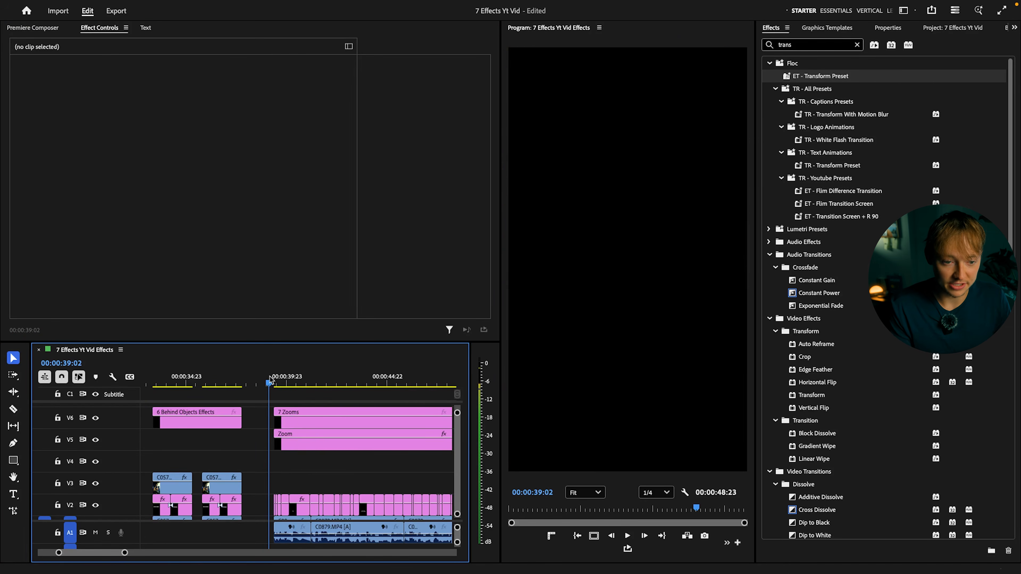
{"action": "key", "text": "space"}
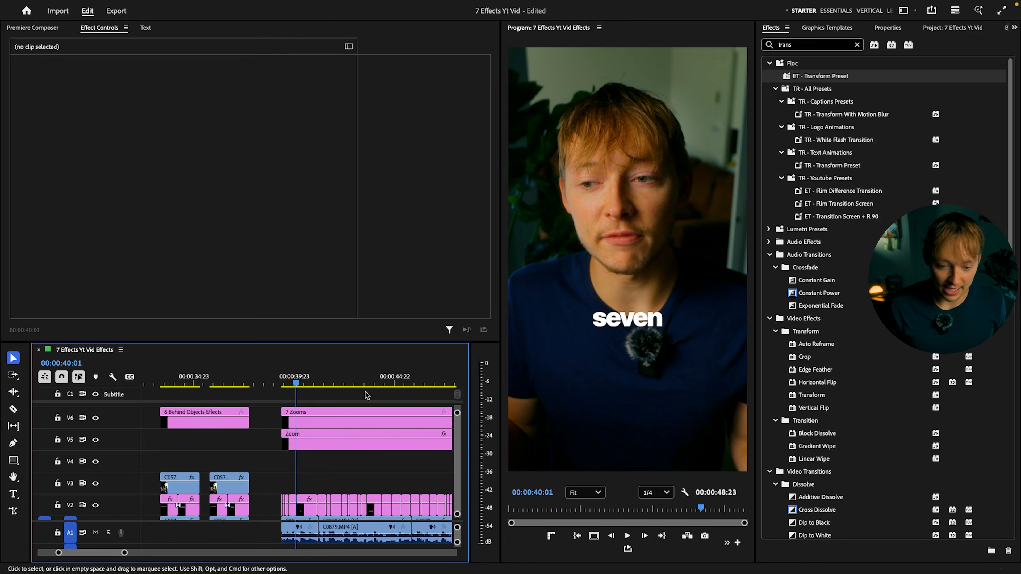
{"action": "left_click", "coordinate": [281, 385]}
{"action": "key", "text": "space"}
{"action": "key", "text": "space"}
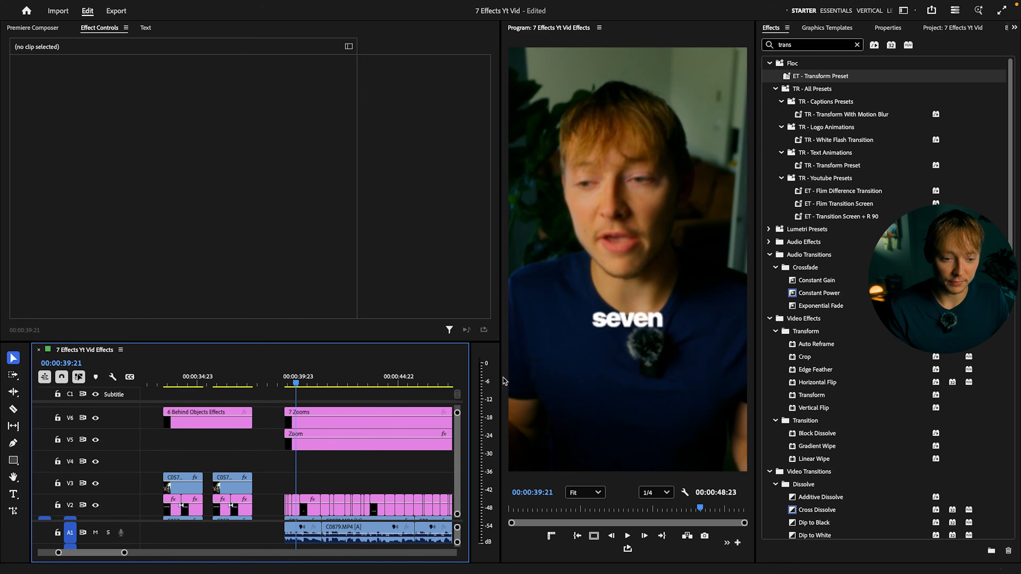